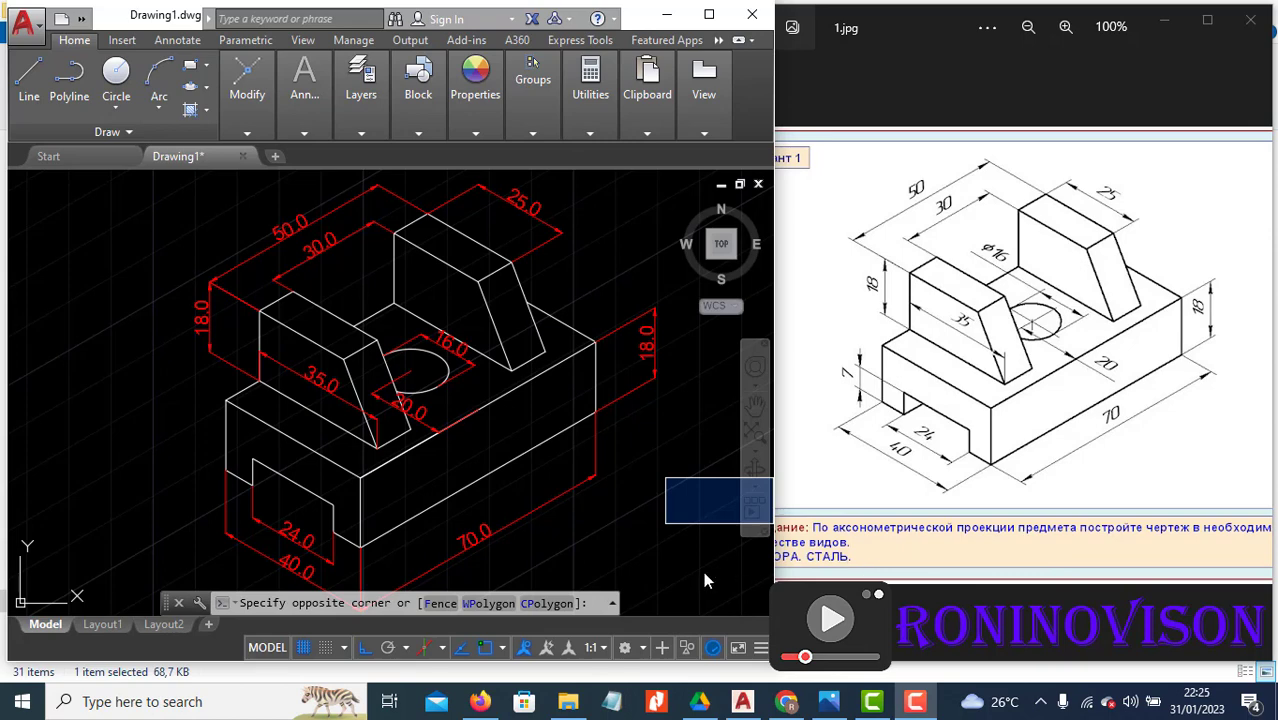
pyautogui.click(686, 566)
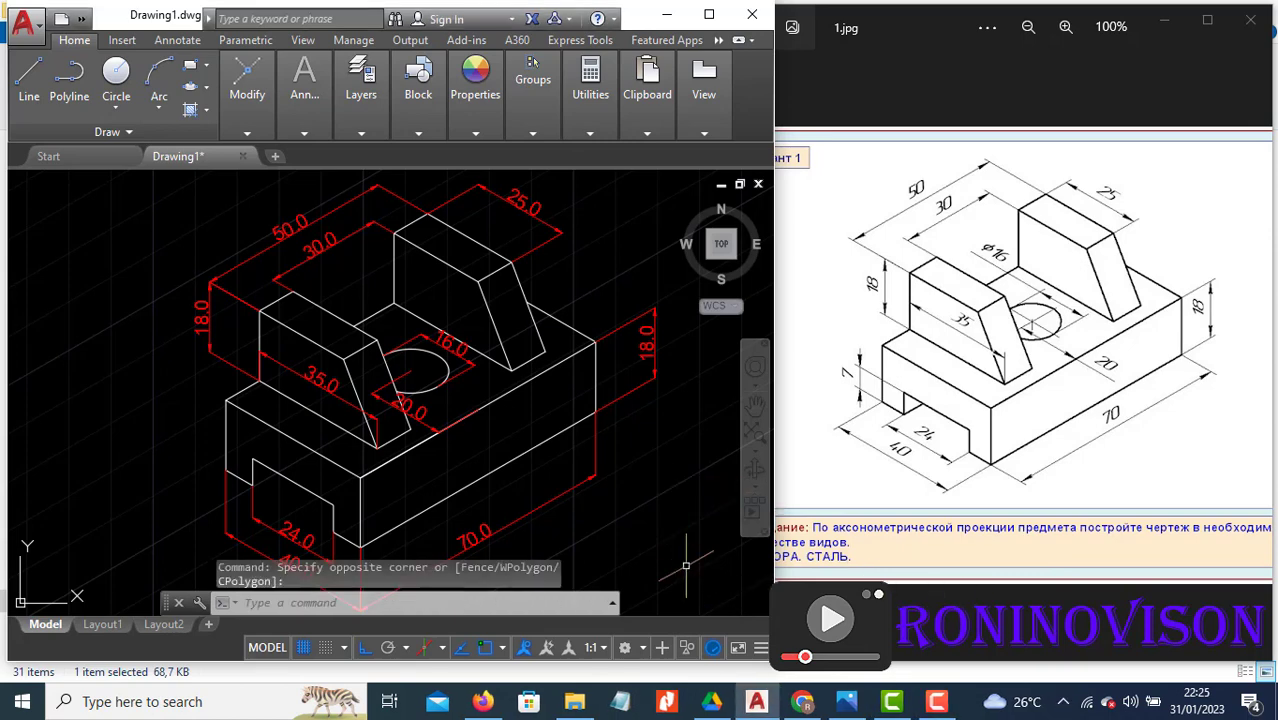
pyautogui.click(662, 533)
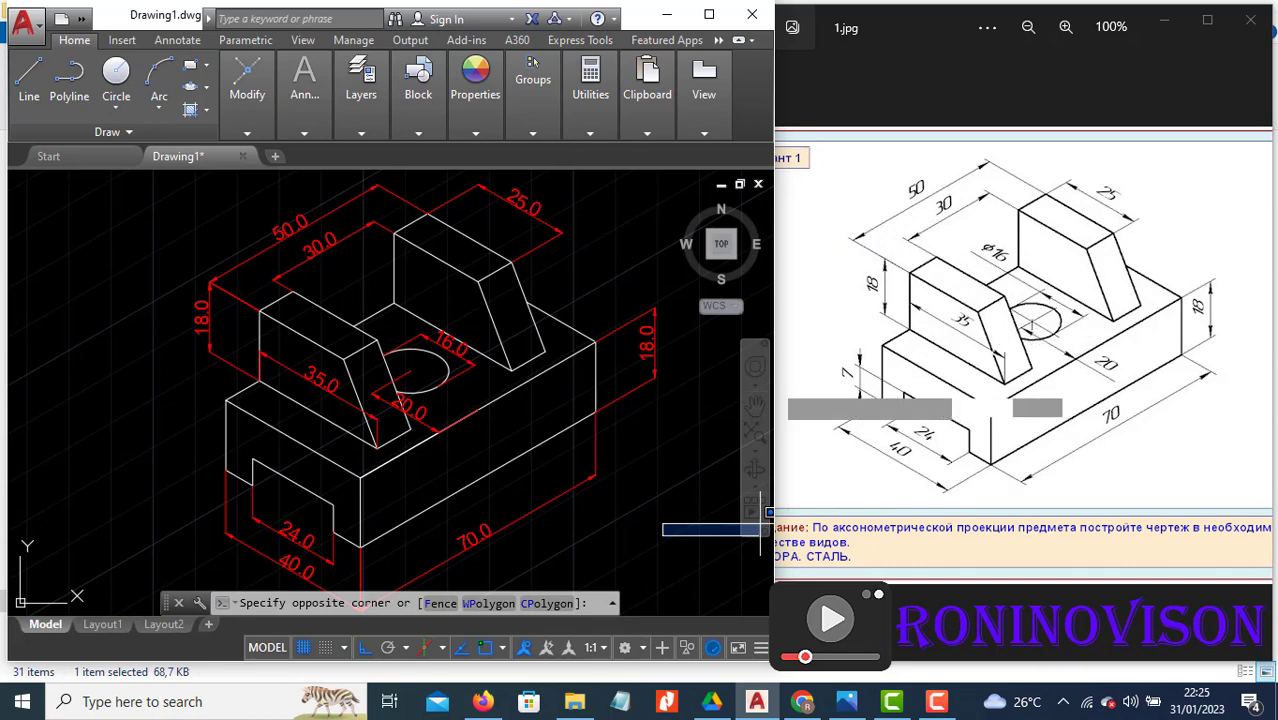
pyautogui.click(600, 435)
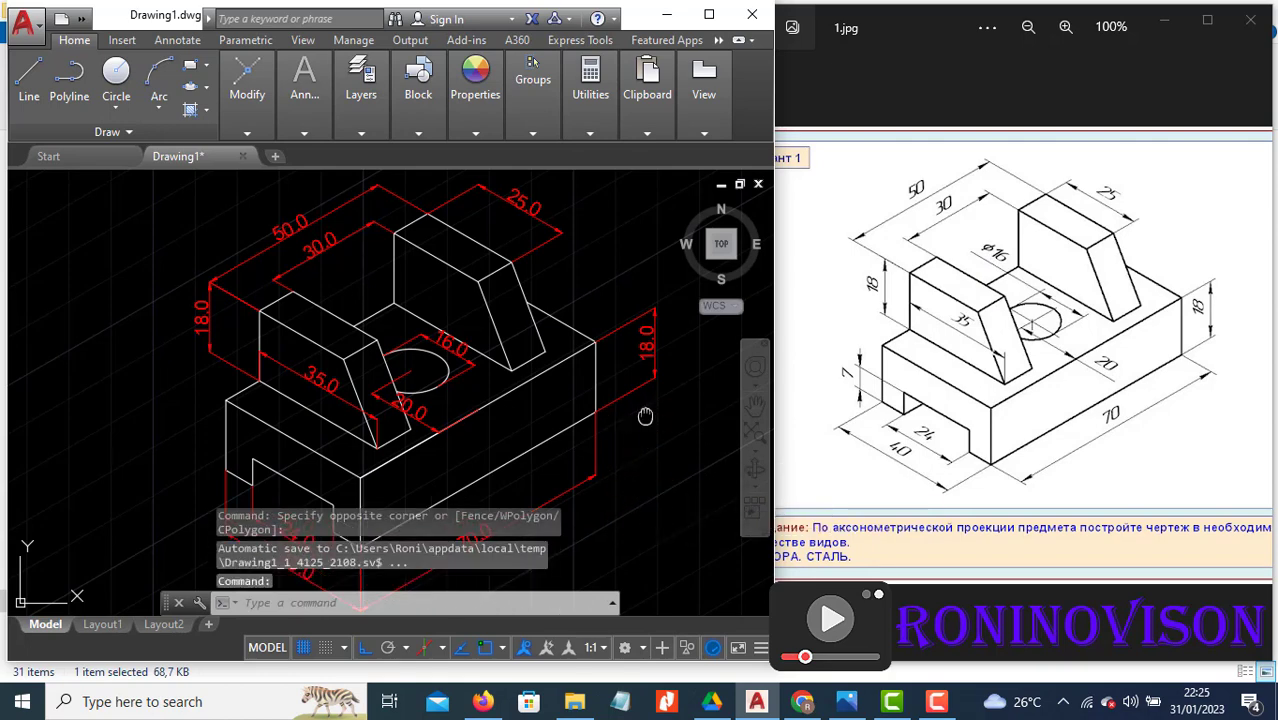
# Step: Set the grid snap type to Isometric snap in the drafting settings, with an empty drawing area in view
pyautogui.moveTo(645, 416); pyautogui.dragTo(390, 466, button='middle')
pyautogui.moveTo(628, 386); pyautogui.dragTo(250, 437, button='middle')
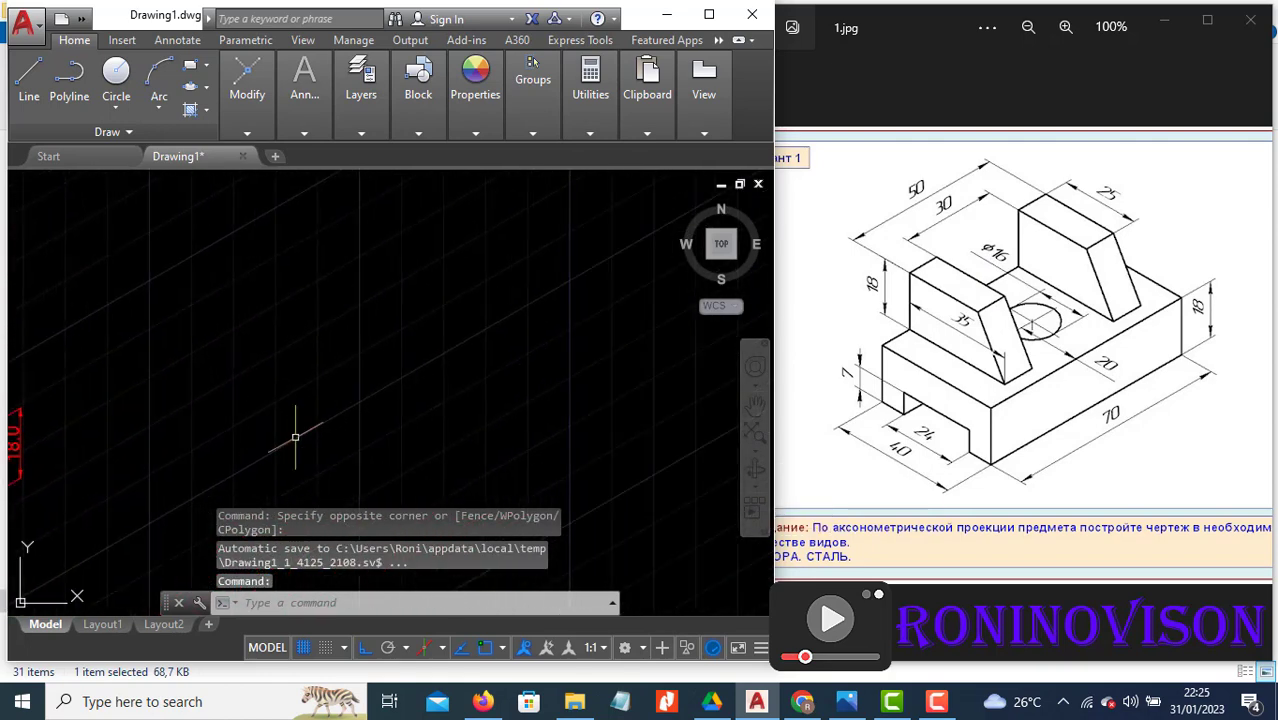
pyautogui.moveTo(619, 382); pyautogui.dragTo(491, 391, button='middle')
pyautogui.press('Escape')
pyautogui.write('ds')
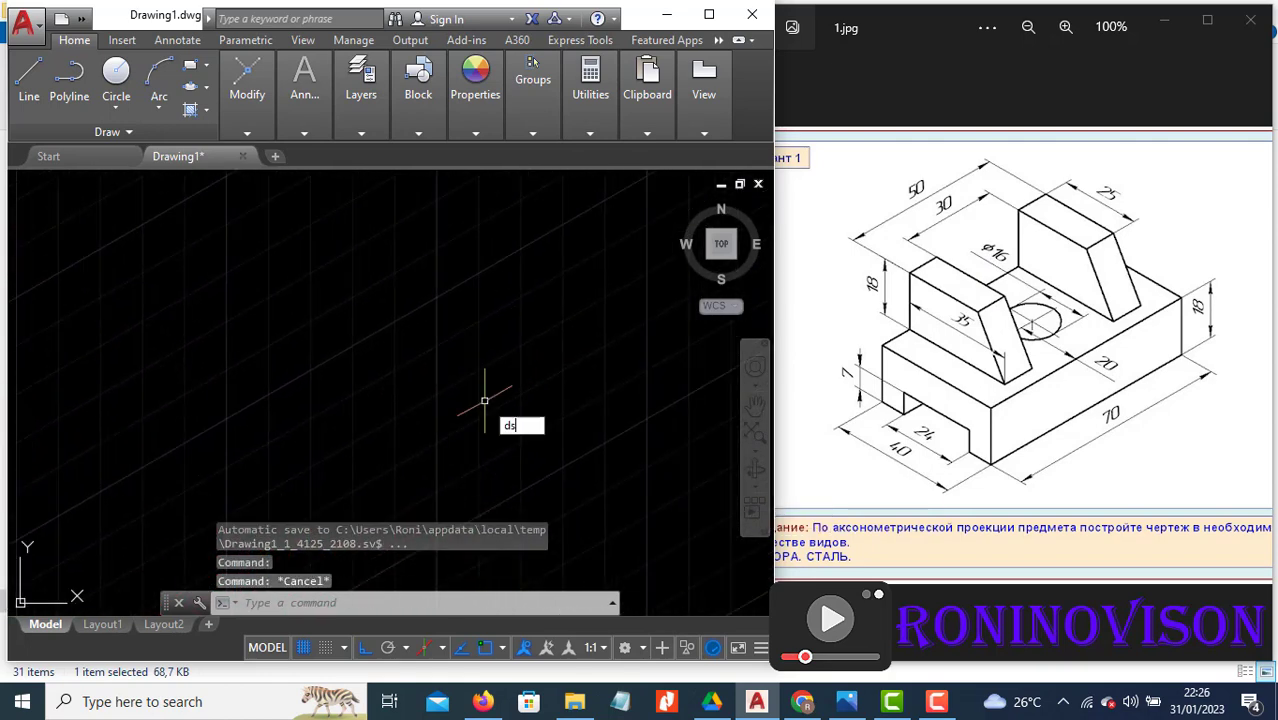
pyautogui.press('Return')
pyautogui.click(382, 398)
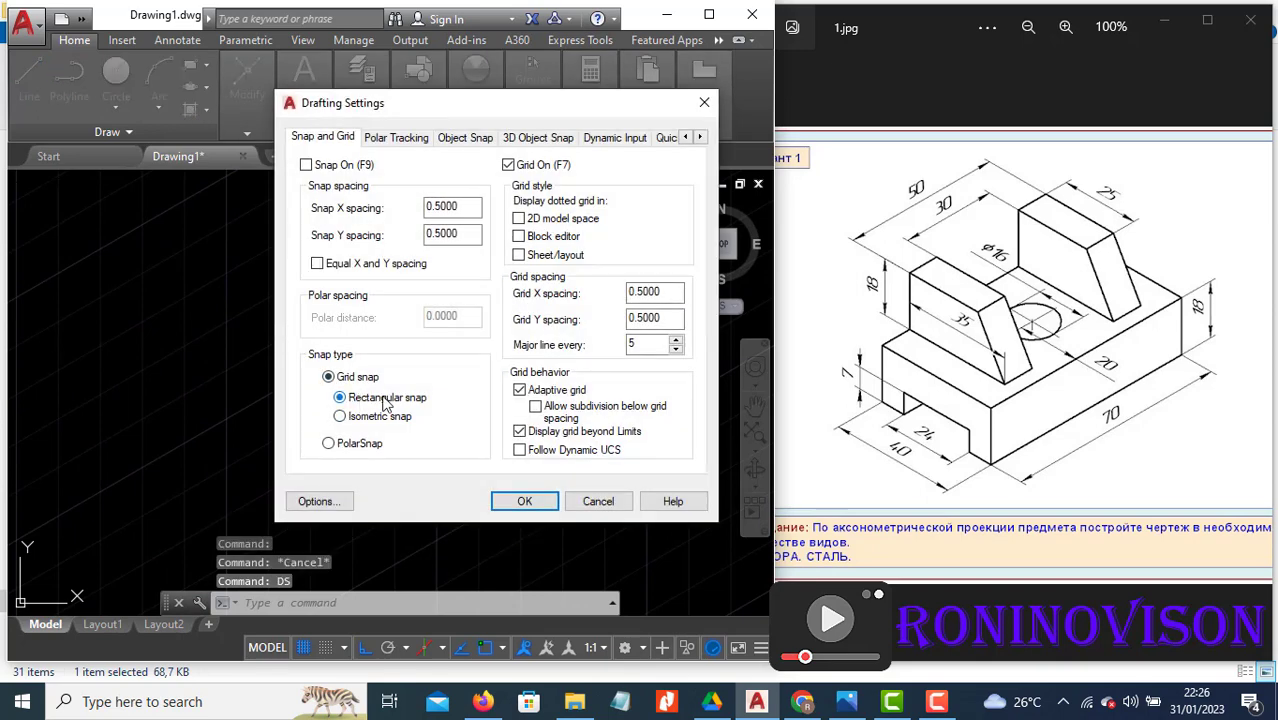
pyautogui.click(378, 418)
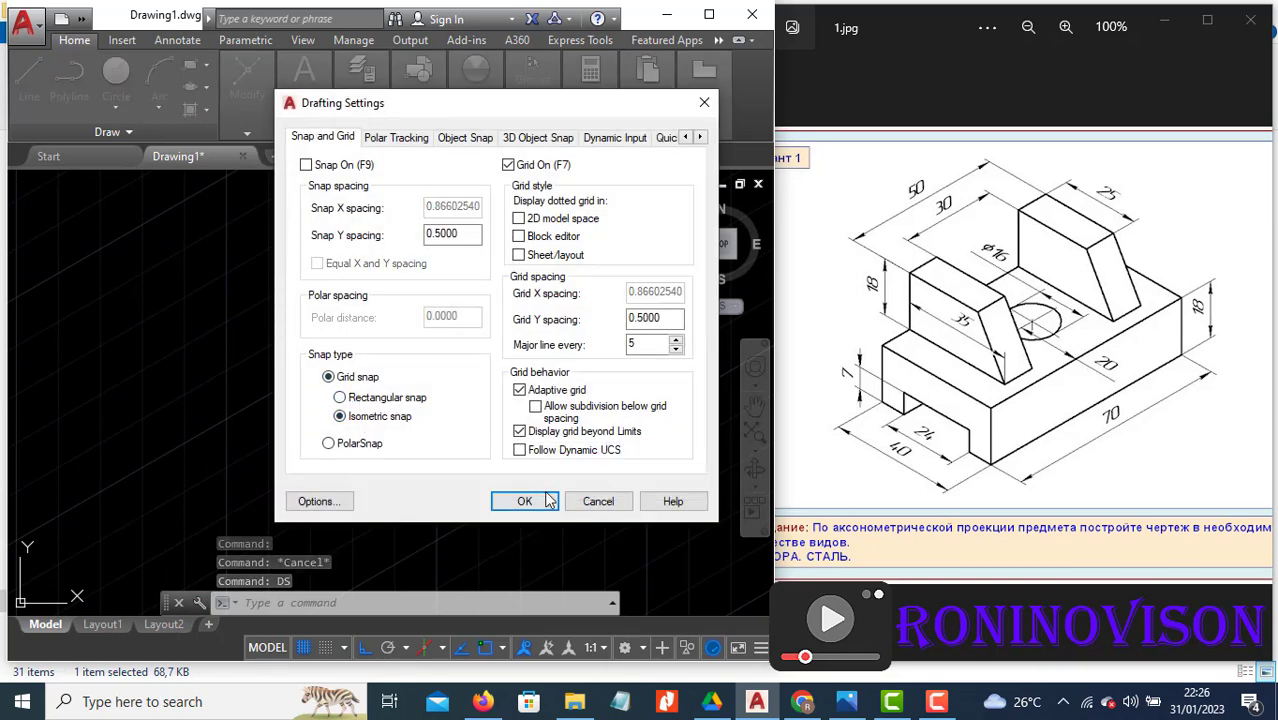
pyautogui.click(525, 501)
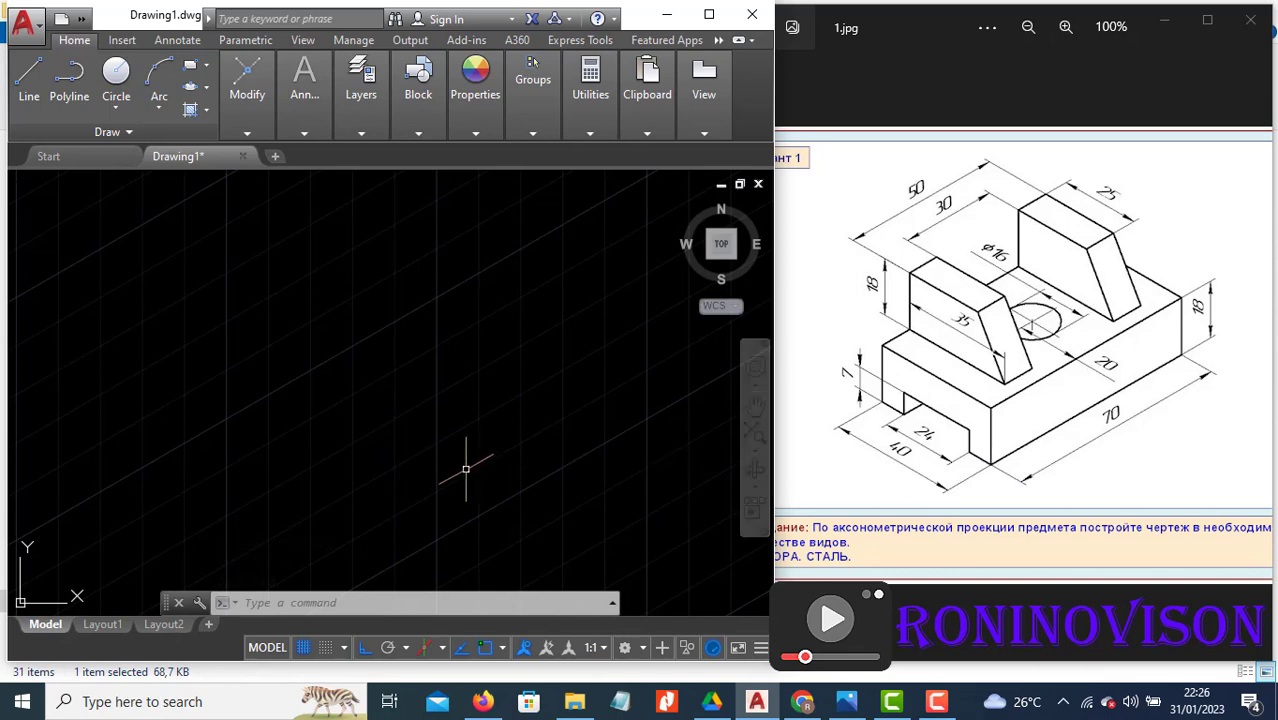
# Step: Draw the base's long side face as a closed isometric outline, 70 long and 18 high, with the Line command
pyautogui.write('l')
pyautogui.press('Return')
pyautogui.click(404, 498)
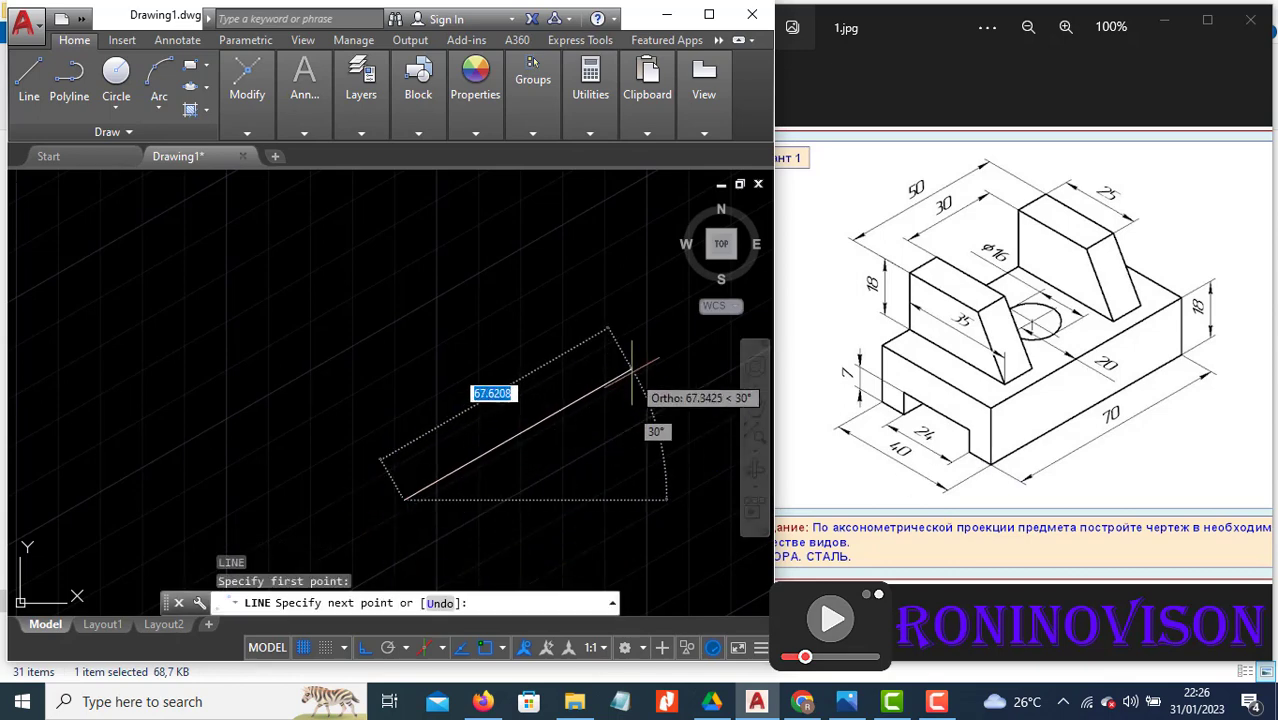
pyautogui.write('7')
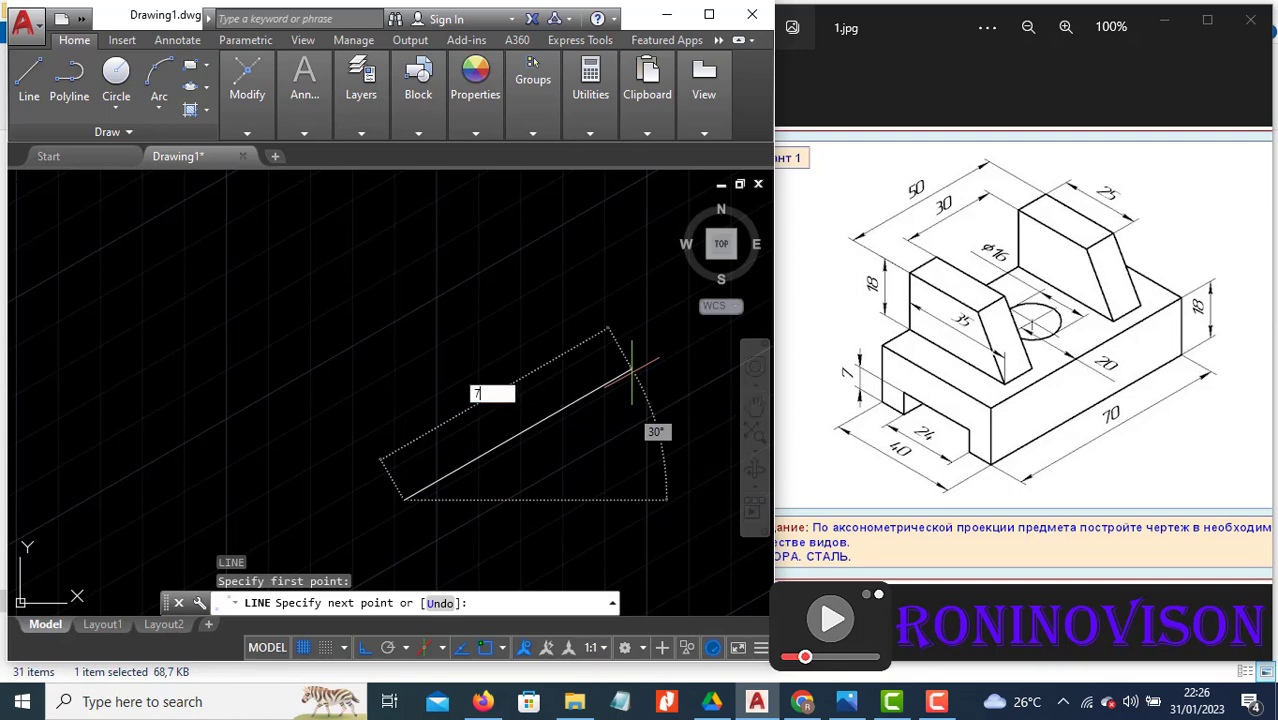
pyautogui.write('0')
pyautogui.press('Return')
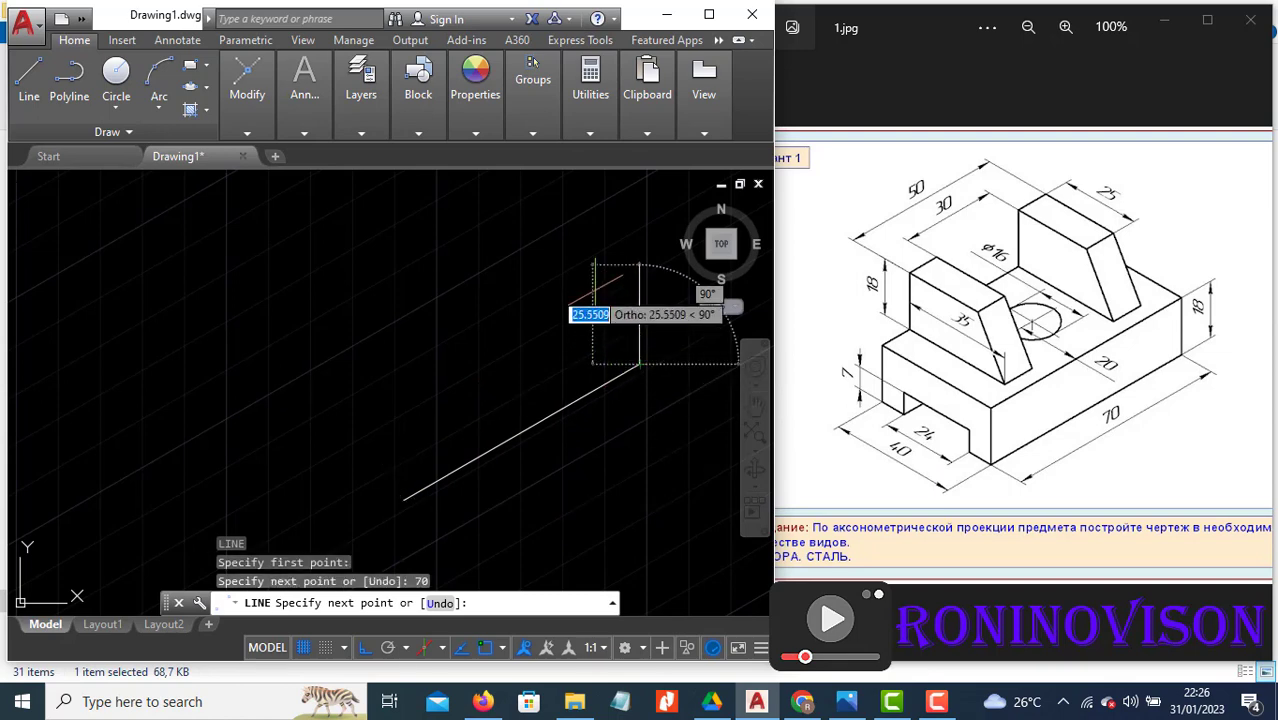
pyautogui.write('18')
pyautogui.press('Return')
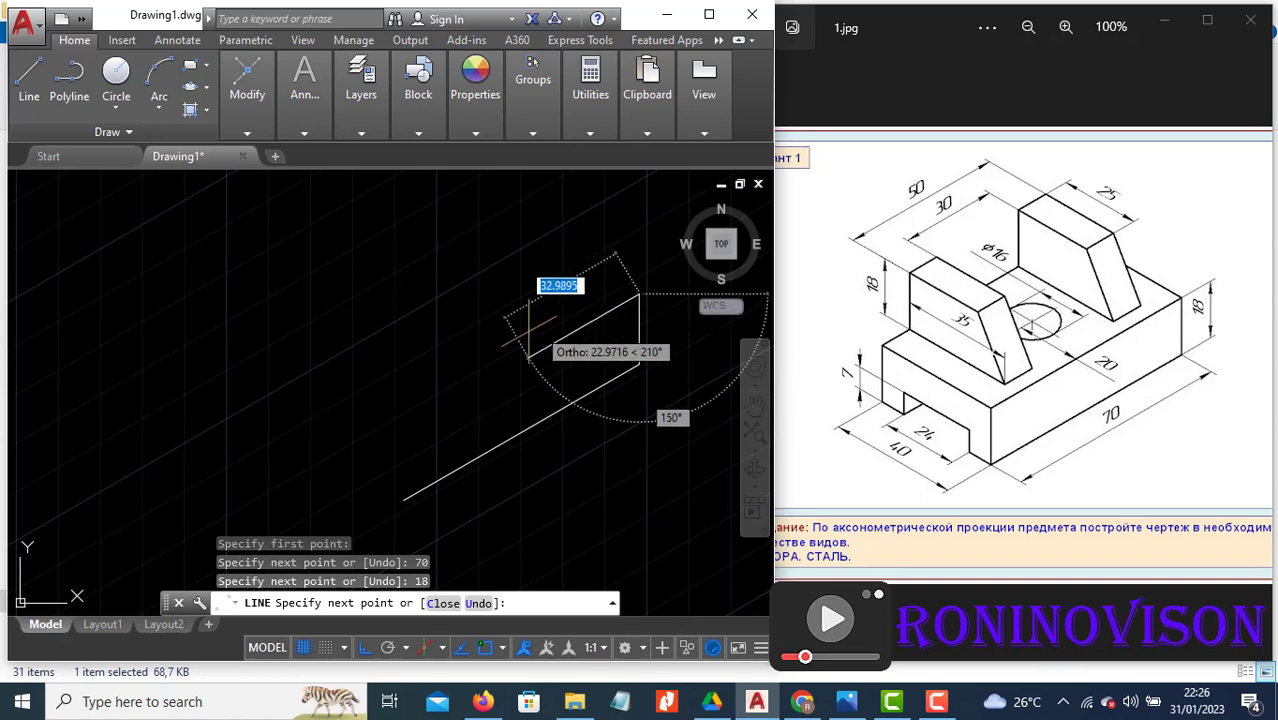
pyautogui.write('70')
pyautogui.press('Return')
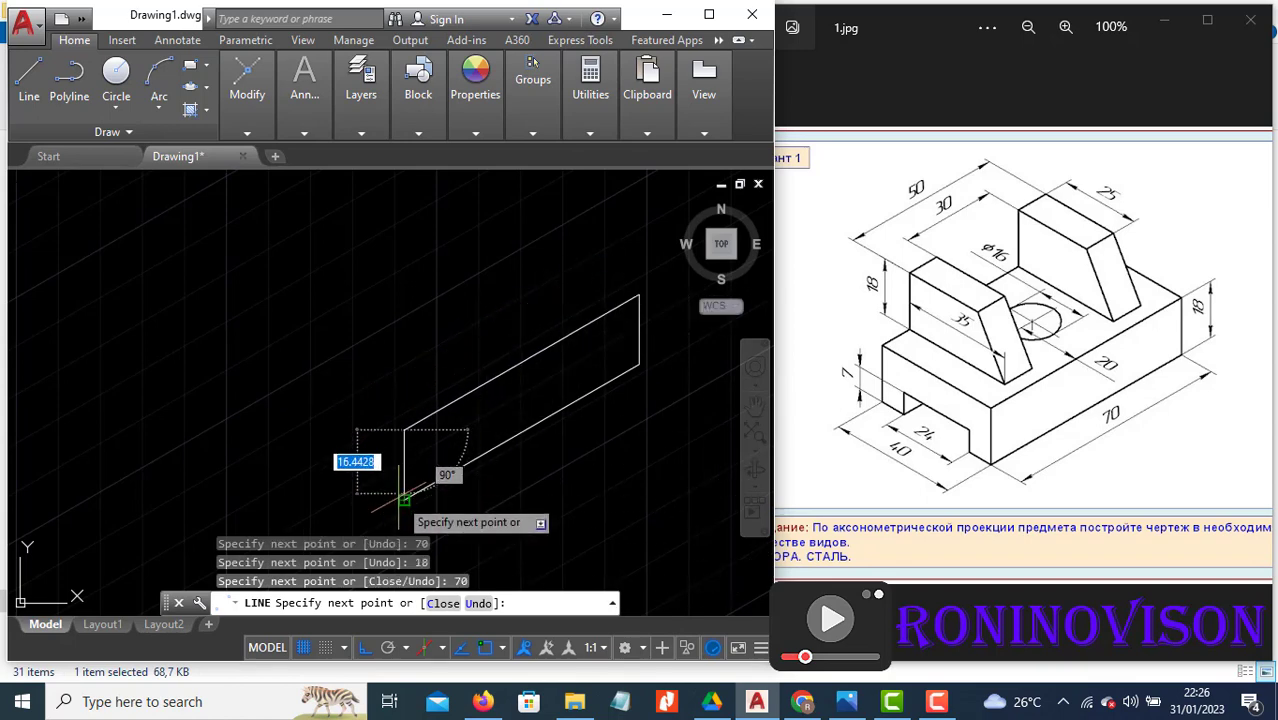
pyautogui.click(400, 497)
pyautogui.press('Escape')
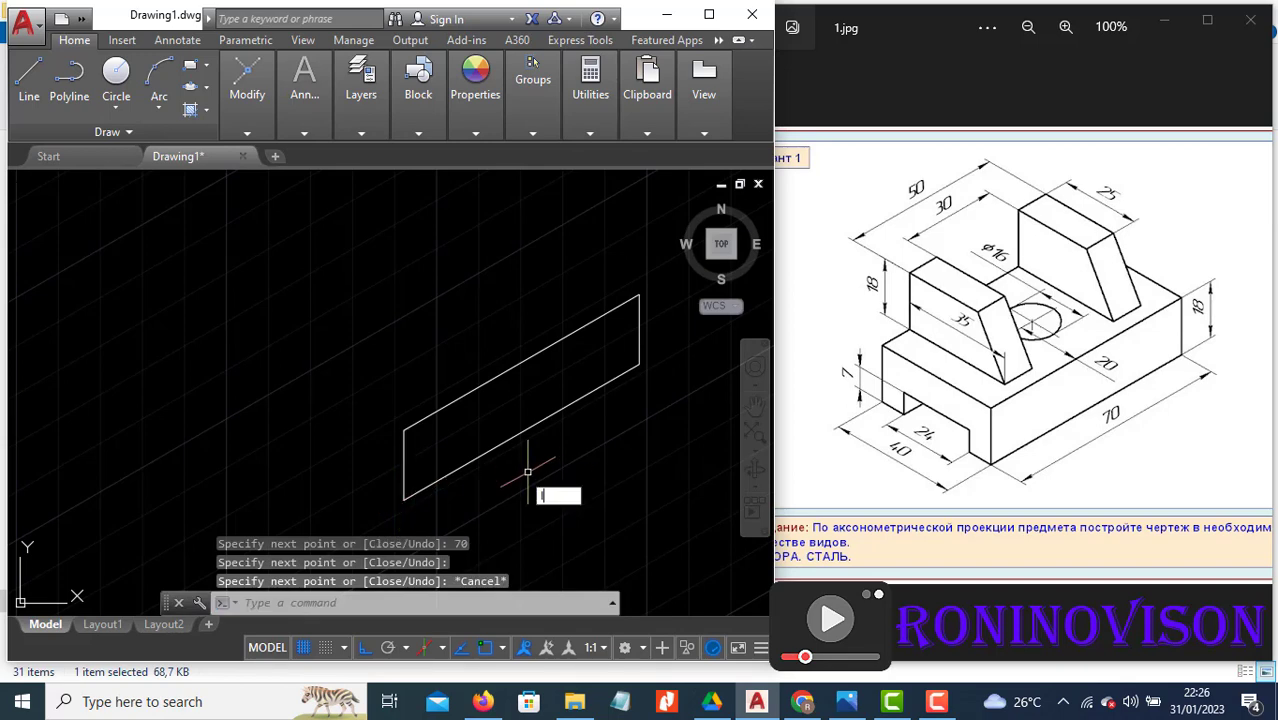
# Step: On the left isoplane, draw the end face's 40-long upper edge from the side face's near upper corner, followed by its 18-high outer vertical edge
pyautogui.press('Return')
pyautogui.click(405, 429)
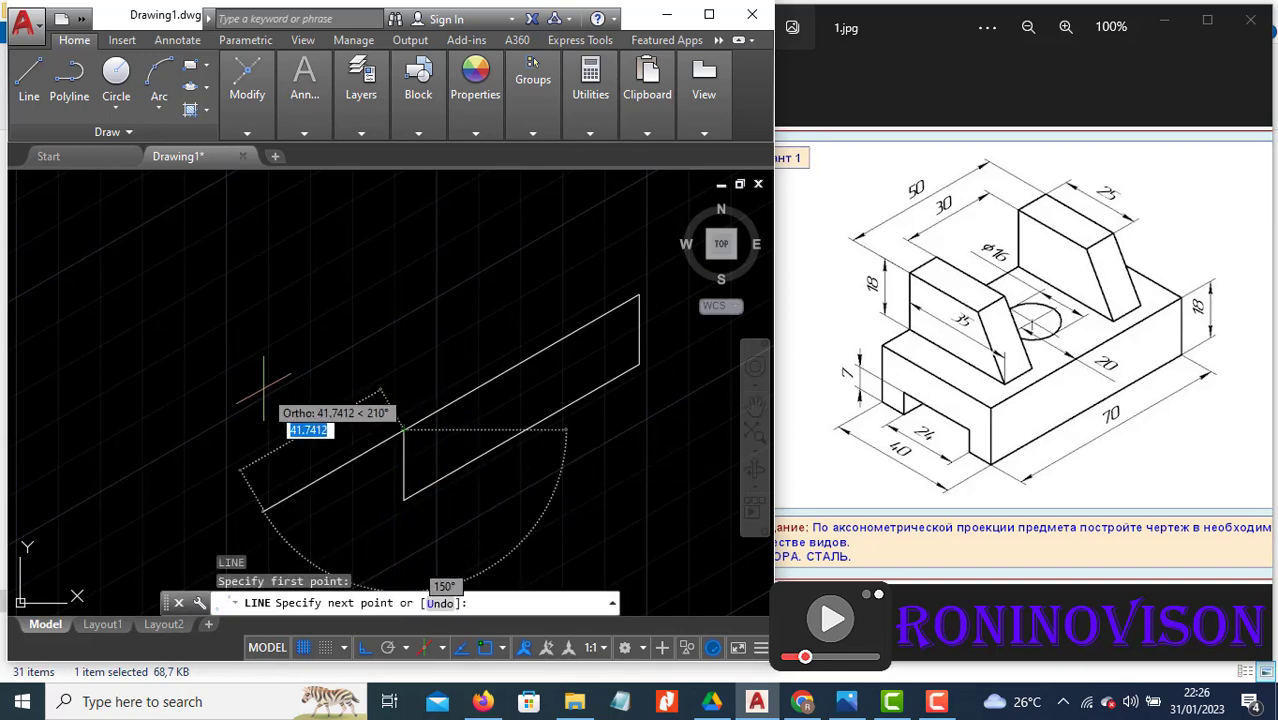
pyautogui.press('F5')
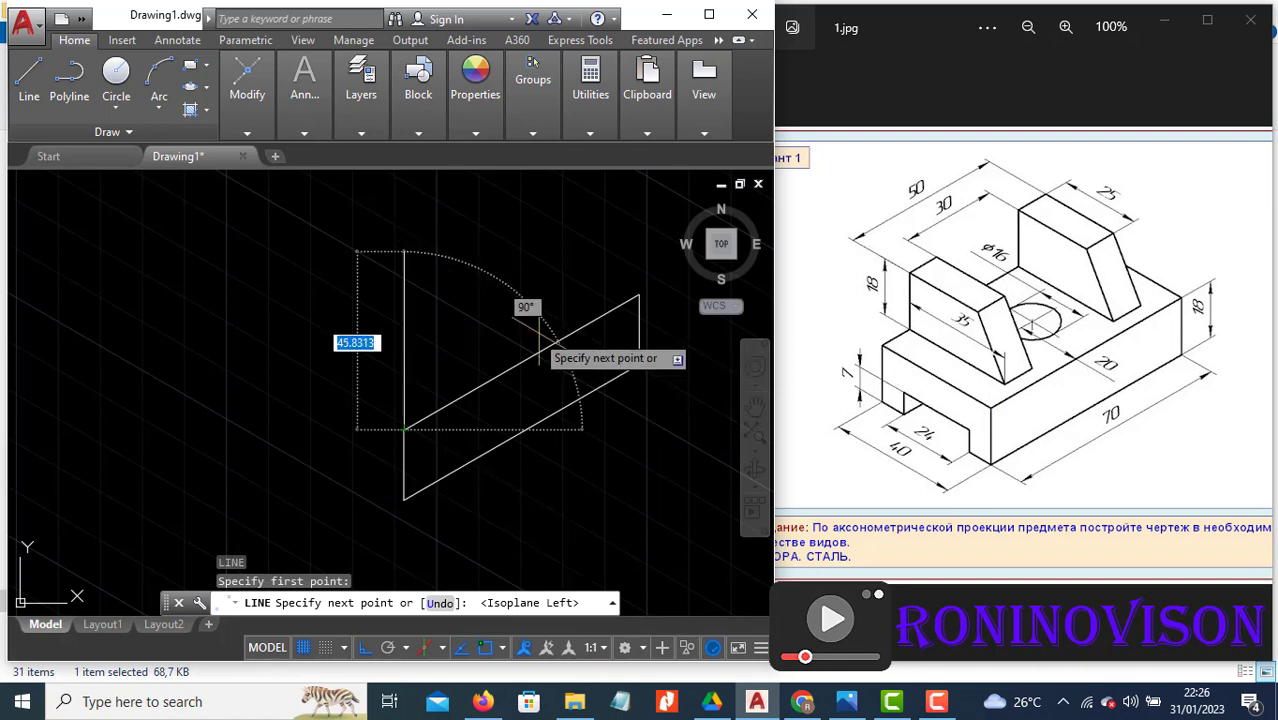
pyautogui.write('40')
pyautogui.press('Return')
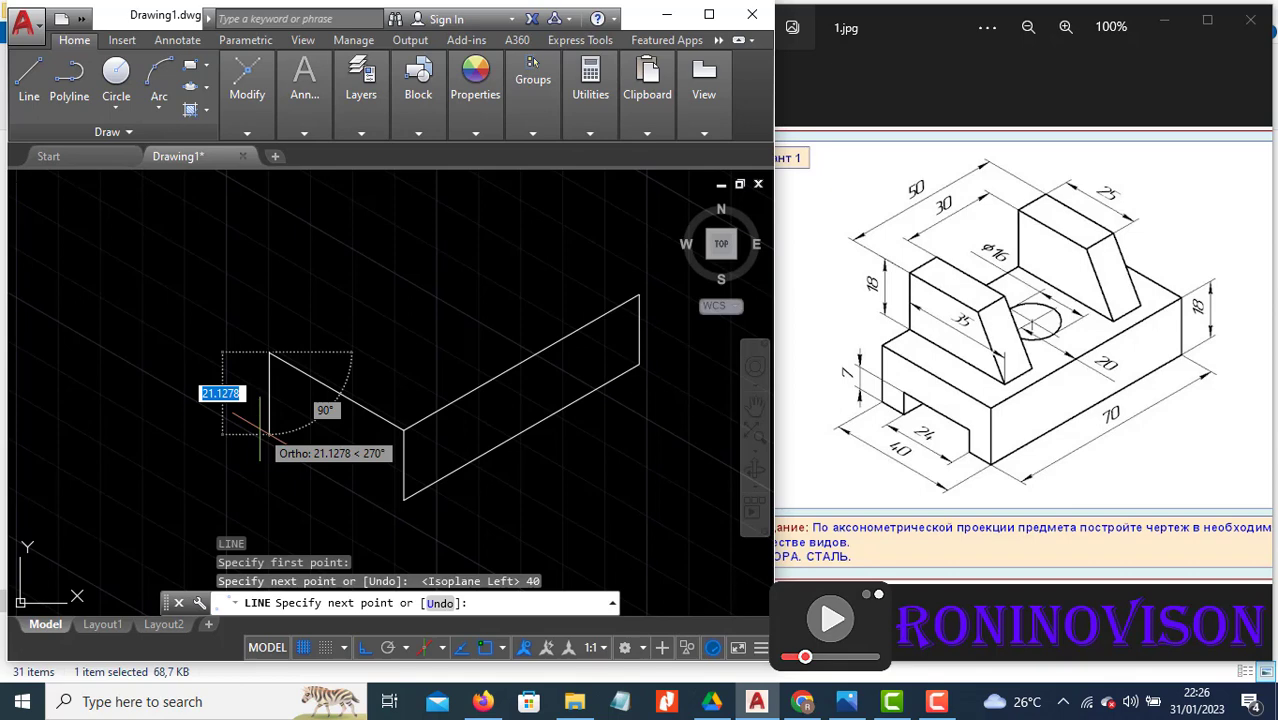
pyautogui.write('18')
pyautogui.press('Return')
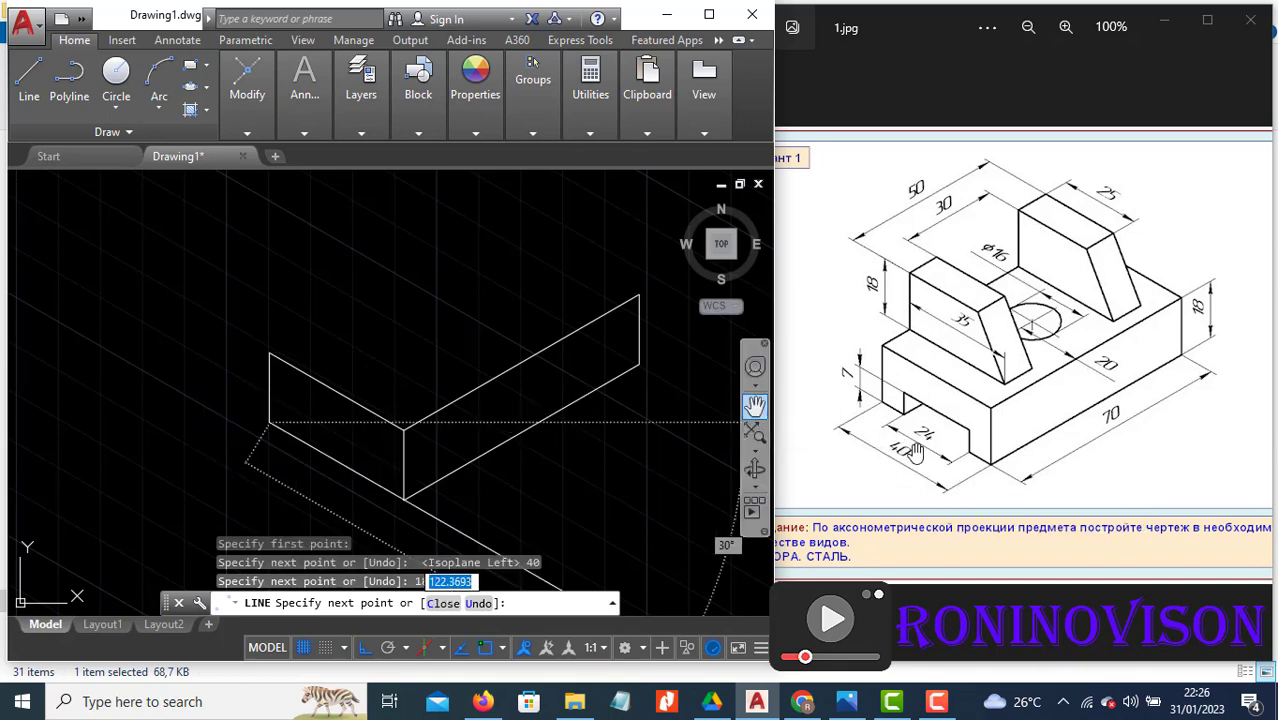
# Step: Switch to Calculator and work out the slot's side margin as 40 minus 24, divided by 2
pyautogui.click(201, 704)
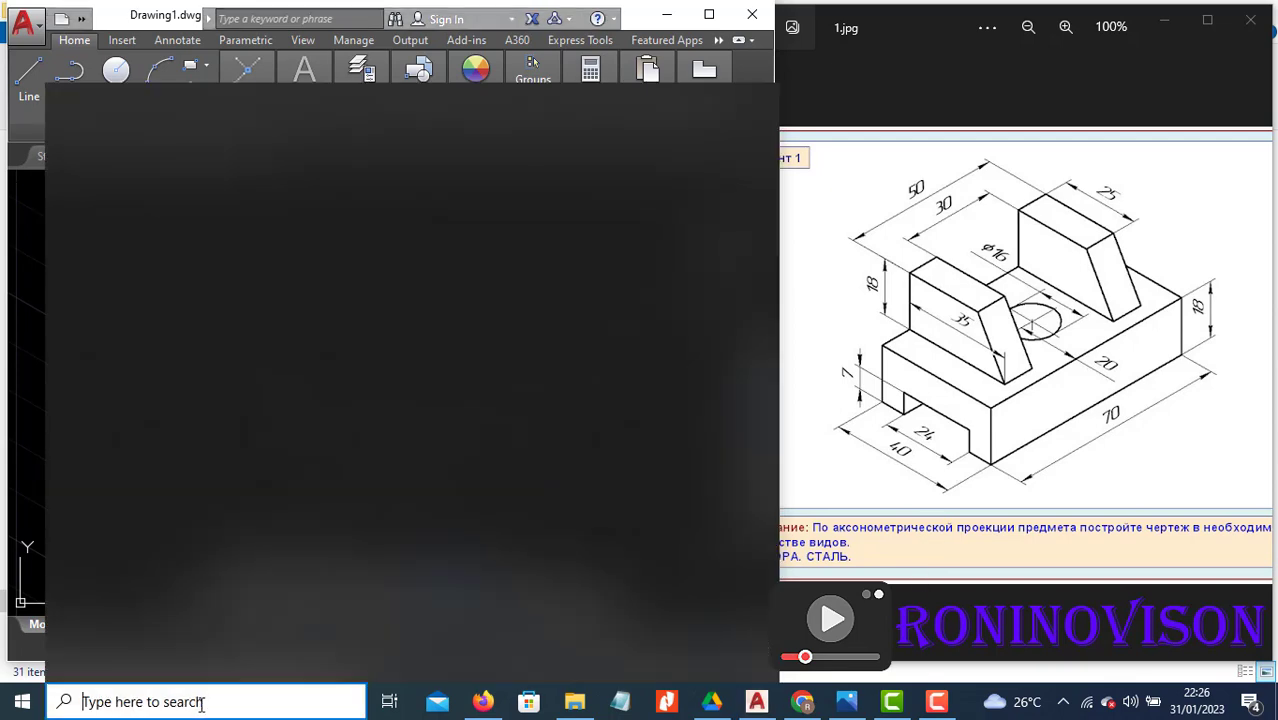
pyautogui.write('calc')
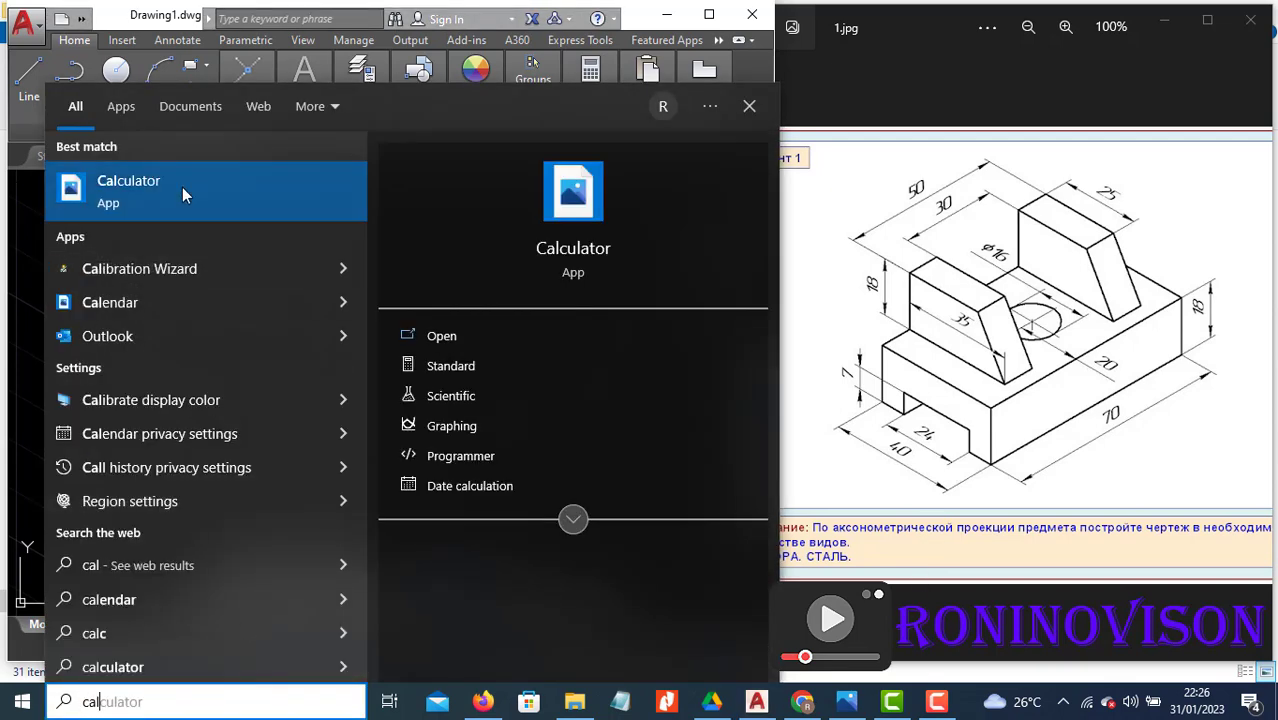
pyautogui.click(185, 187)
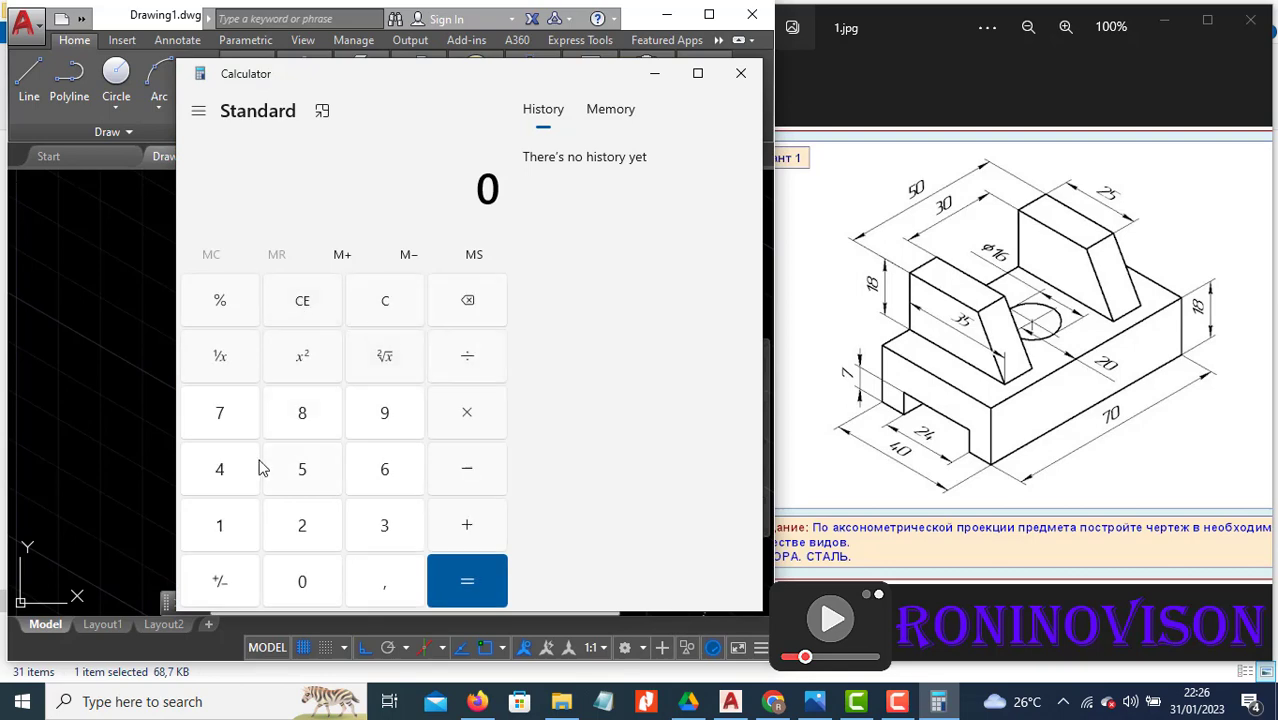
pyautogui.click(244, 472)
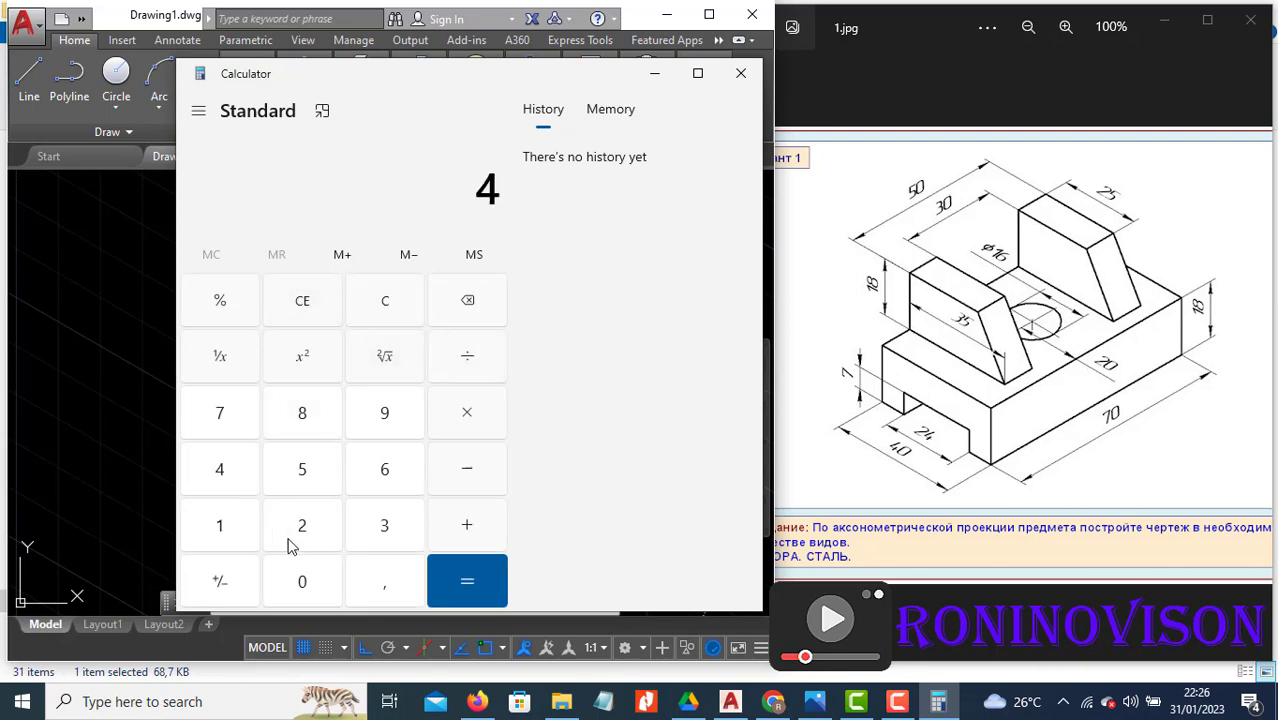
pyautogui.click(303, 583)
pyautogui.click(308, 530)
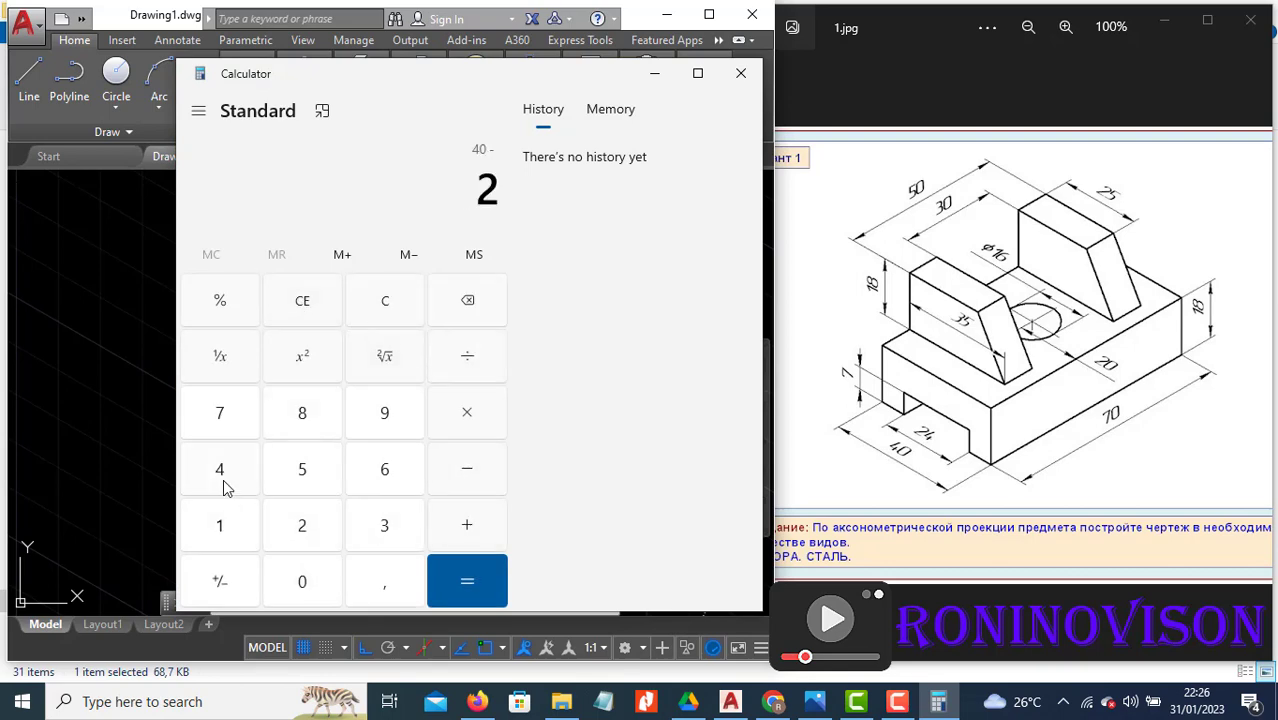
pyautogui.click(222, 484)
pyautogui.click(464, 575)
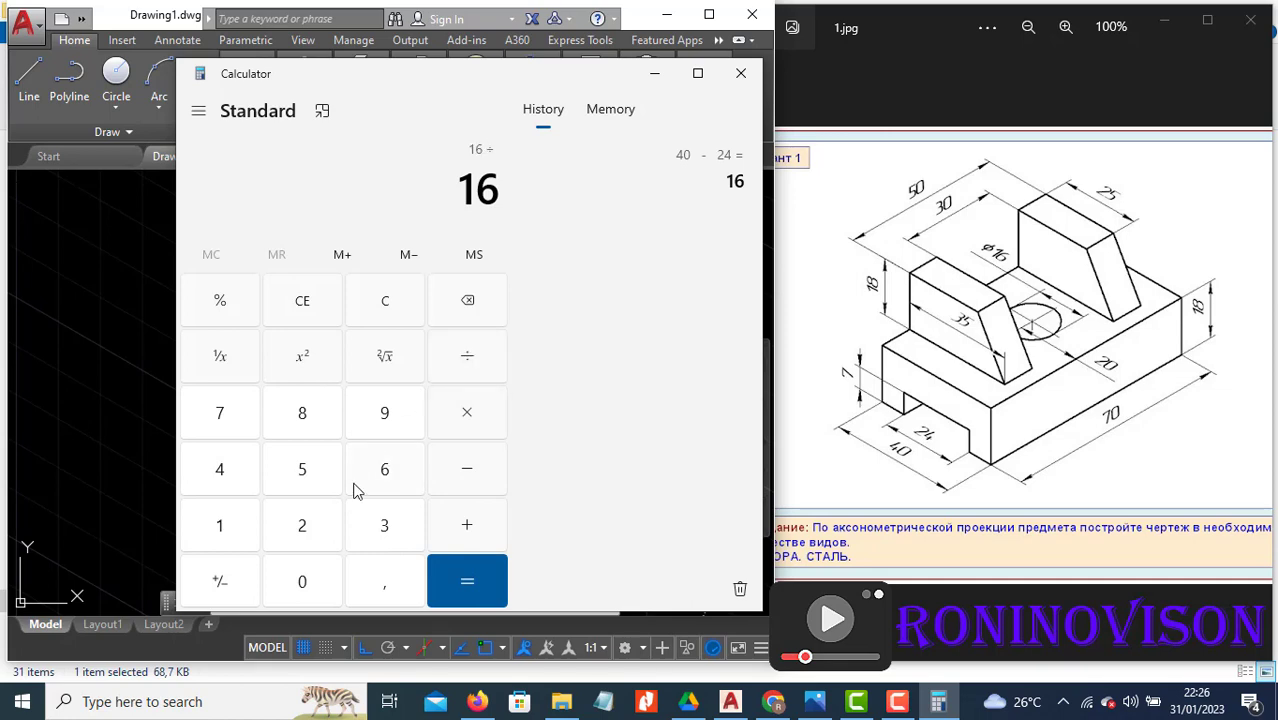
pyautogui.click(310, 532)
pyautogui.click(462, 577)
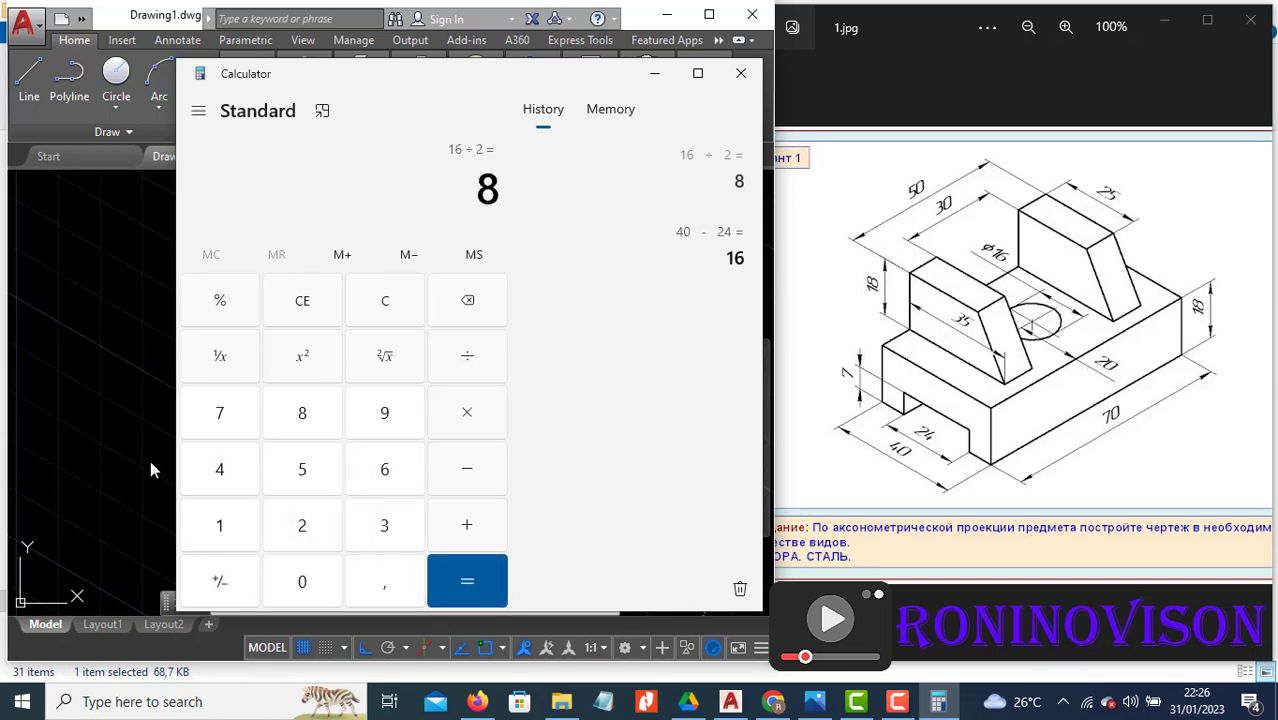
# Step: Back in AutoCAD, complete the end face's lower edge with segments of 8, 7 up, 24 and 7 down, ending at the side face's near lower corner
pyautogui.click(152, 470)
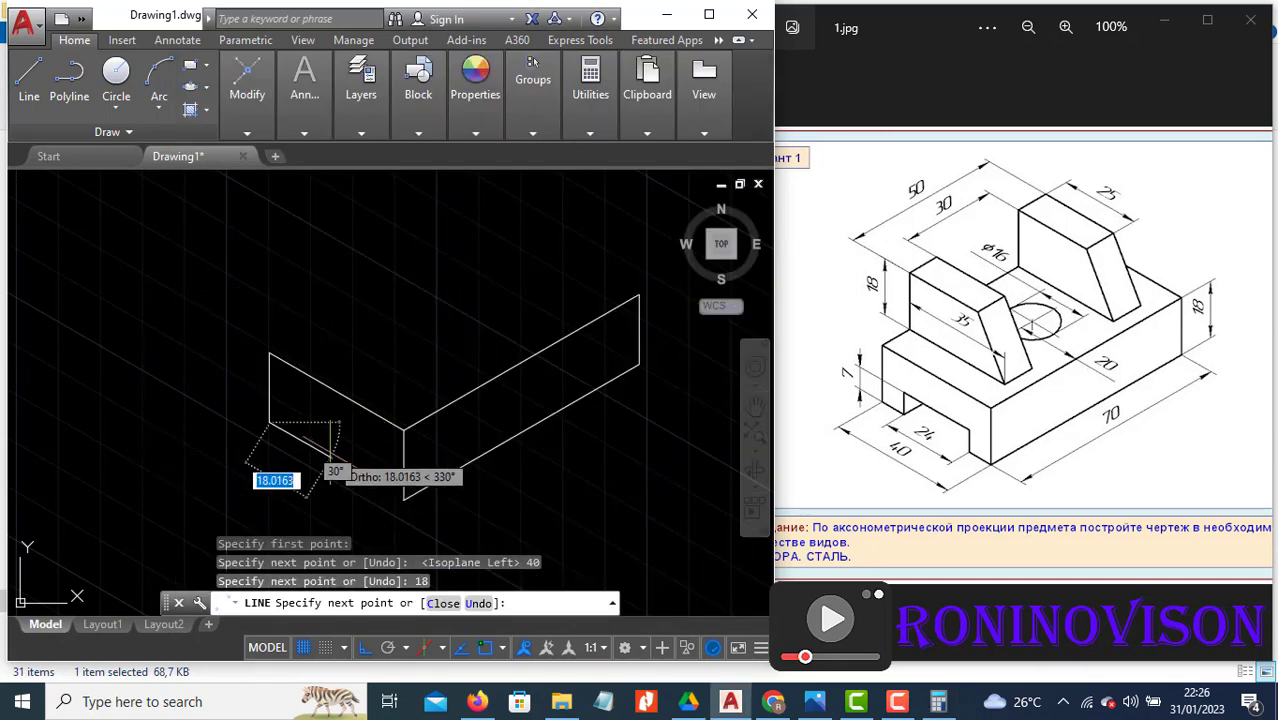
pyautogui.write('8')
pyautogui.press('Return')
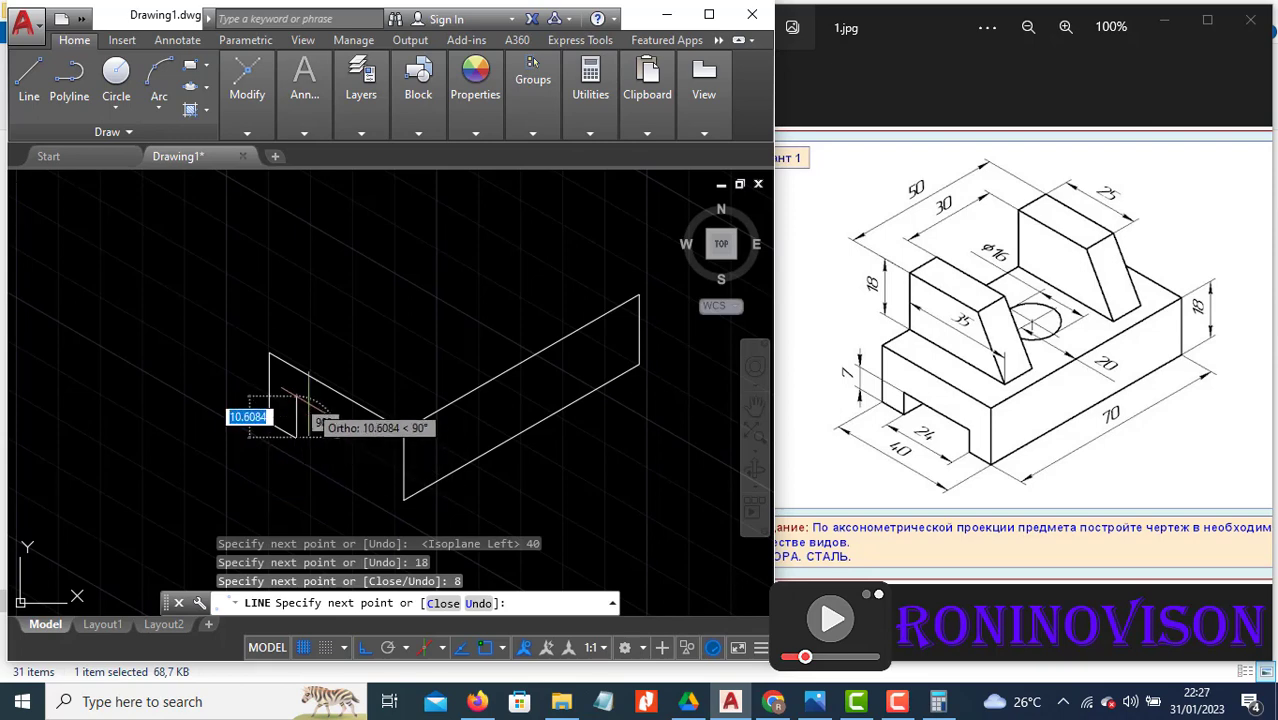
pyautogui.write('7')
pyautogui.press('Return')
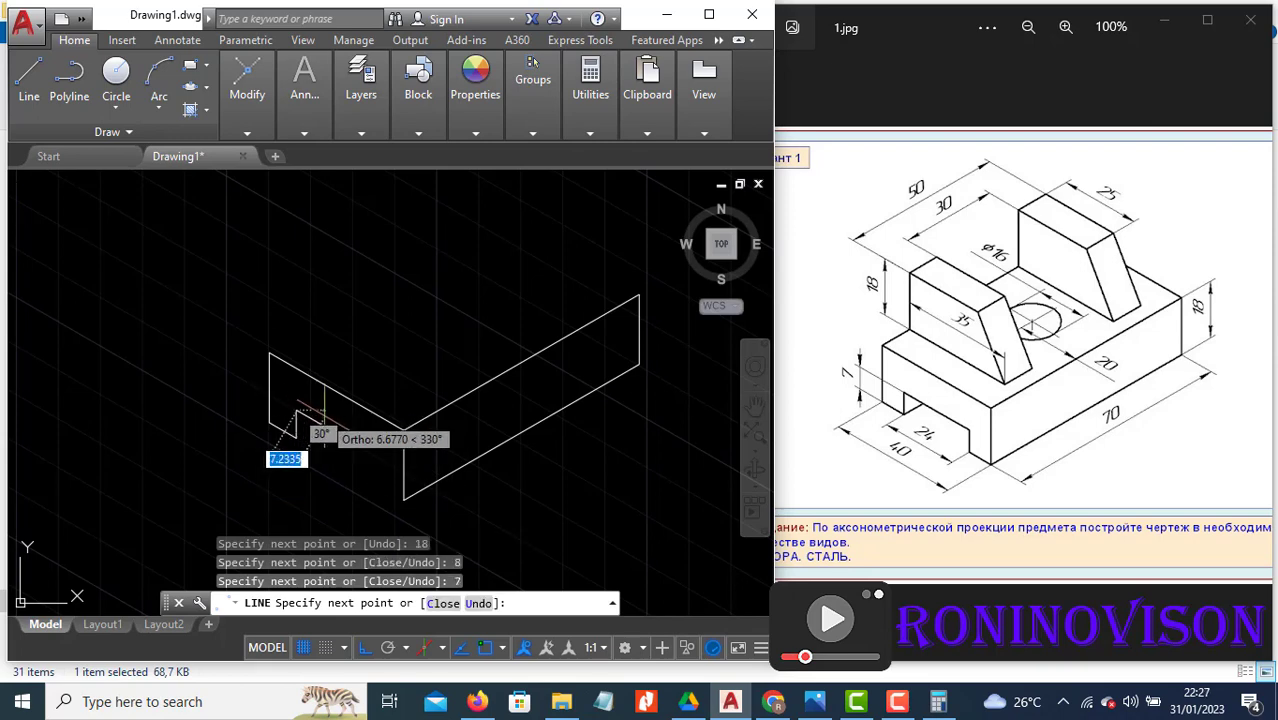
pyautogui.write('24')
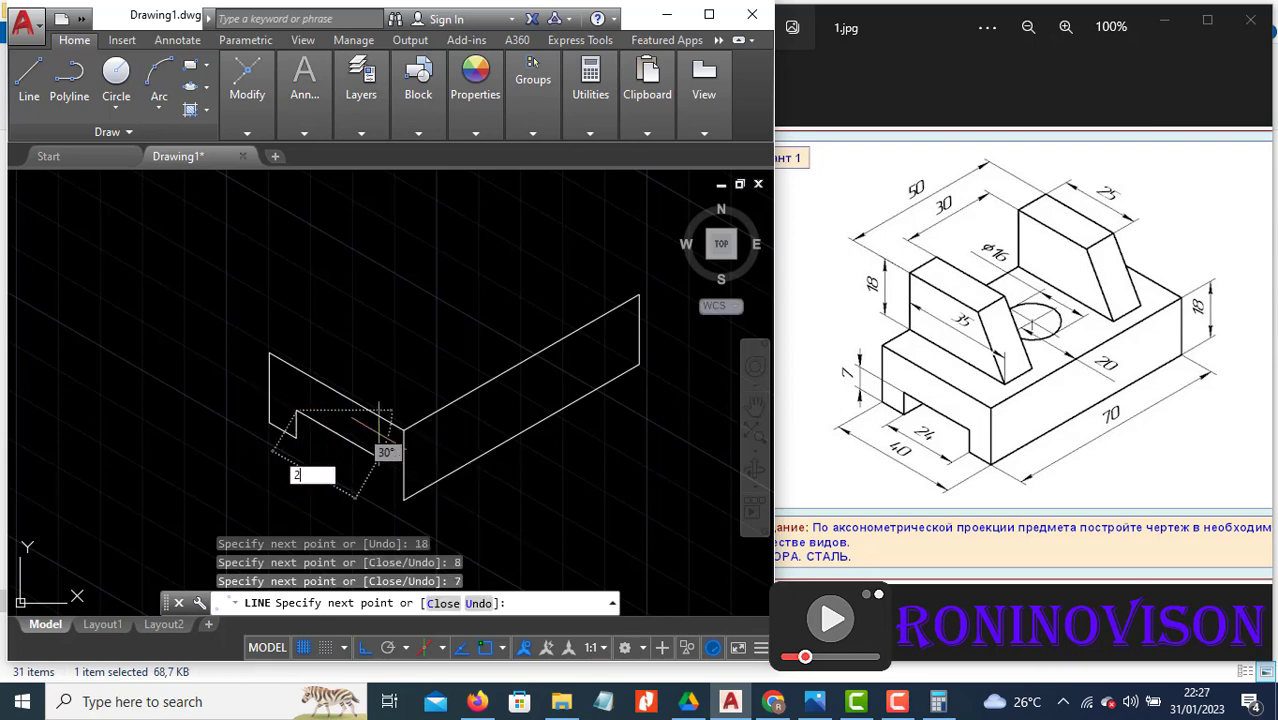
pyautogui.press('Return')
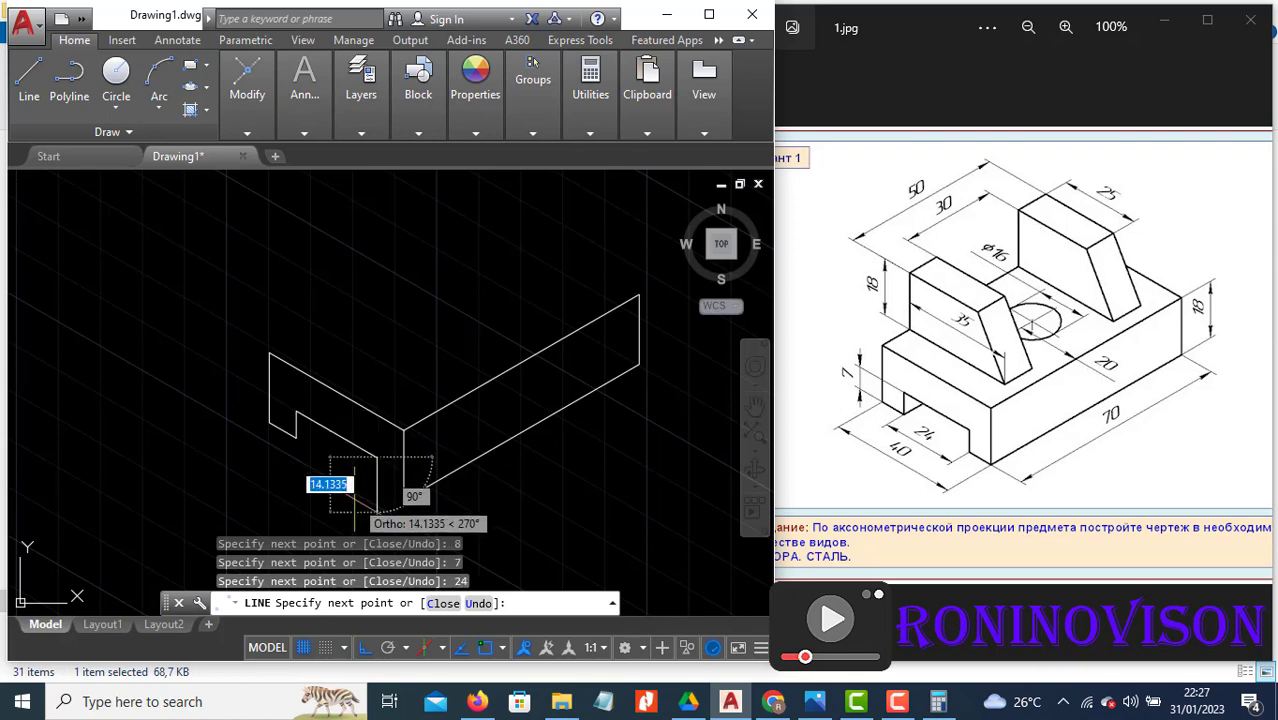
pyautogui.write('7')
pyautogui.press('Return')
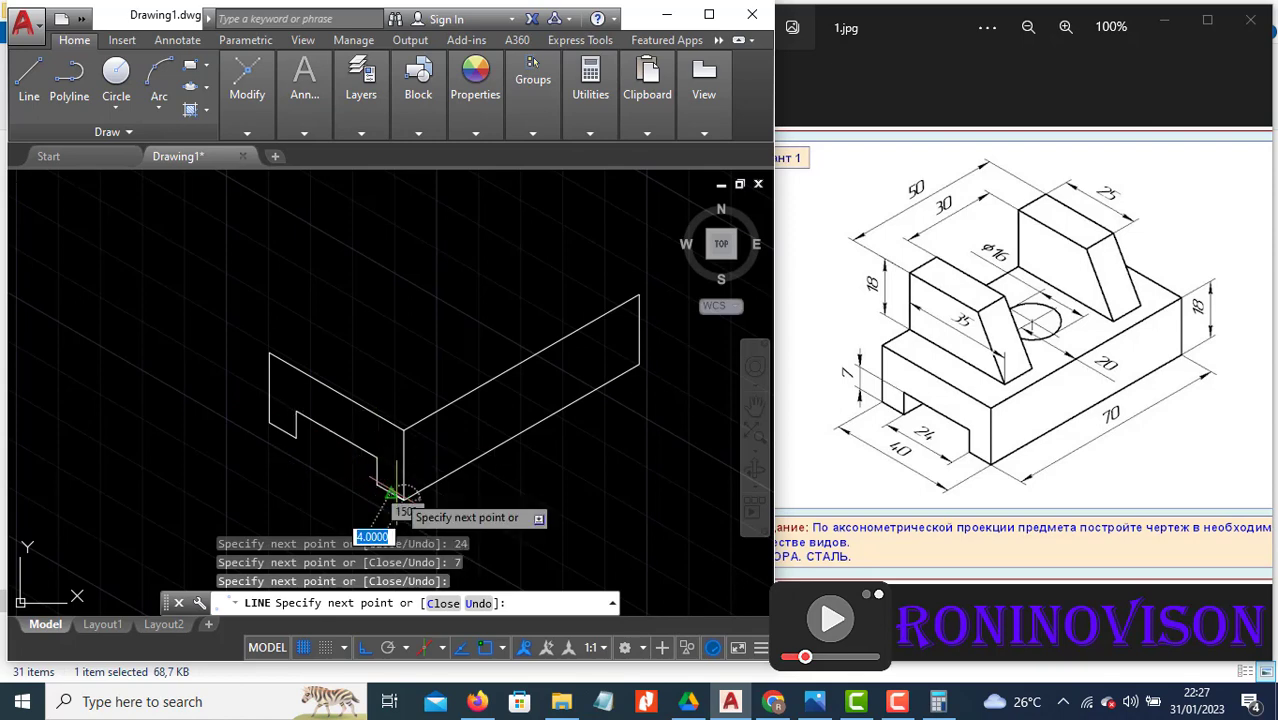
pyautogui.press('Escape')
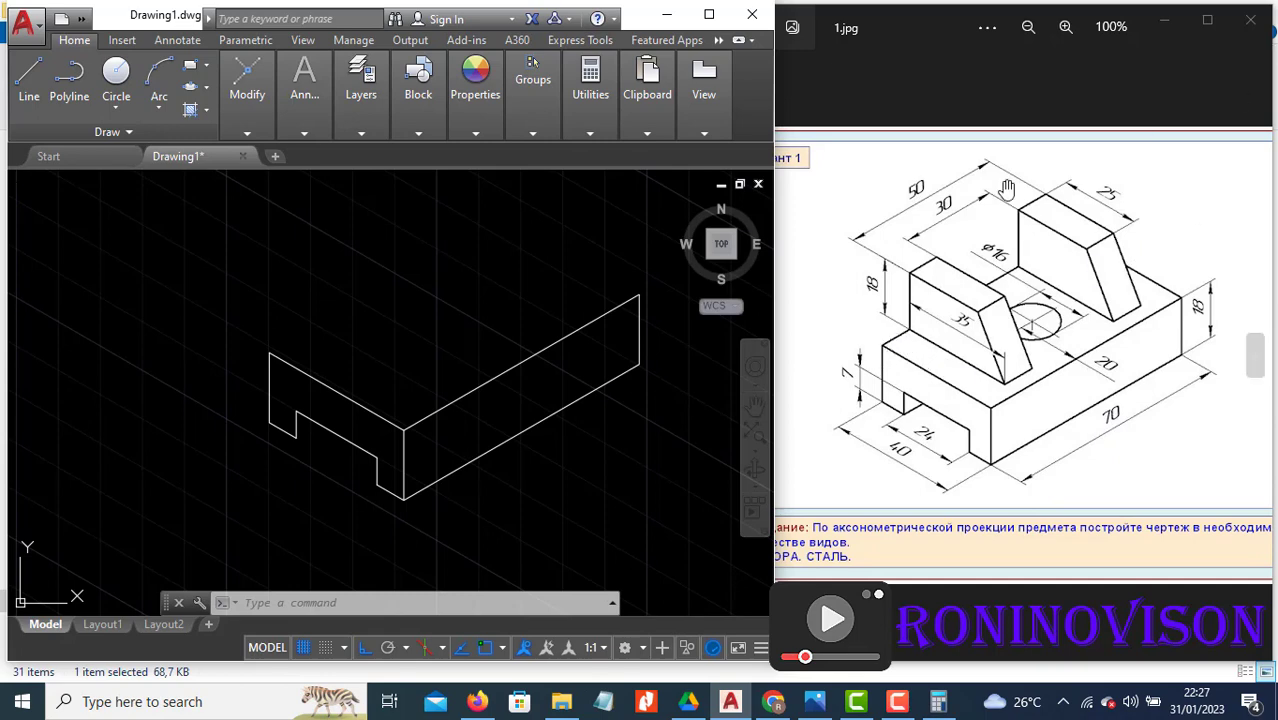
# Step: On the top isoplane, draw a 10-long edge from the end face's far upper corner, followed by the upright's 35-long base edge
pyautogui.press('Return')
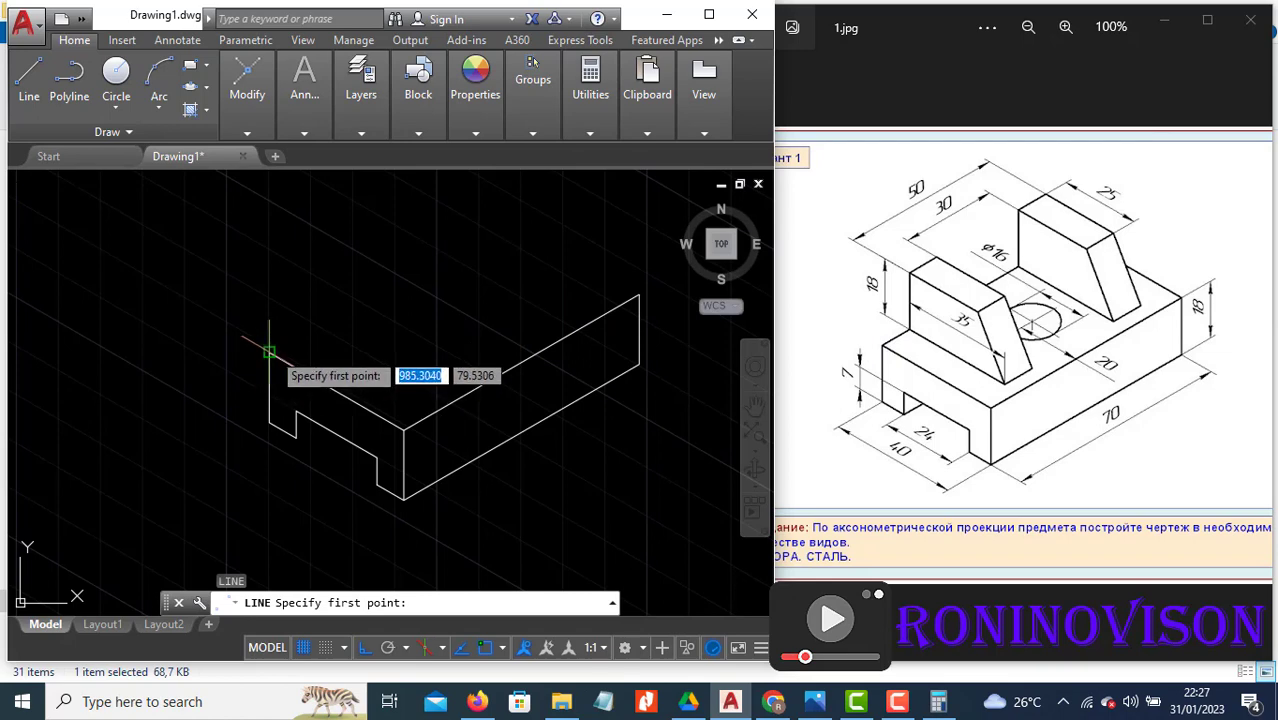
pyautogui.click(269, 352)
pyautogui.press('F5')
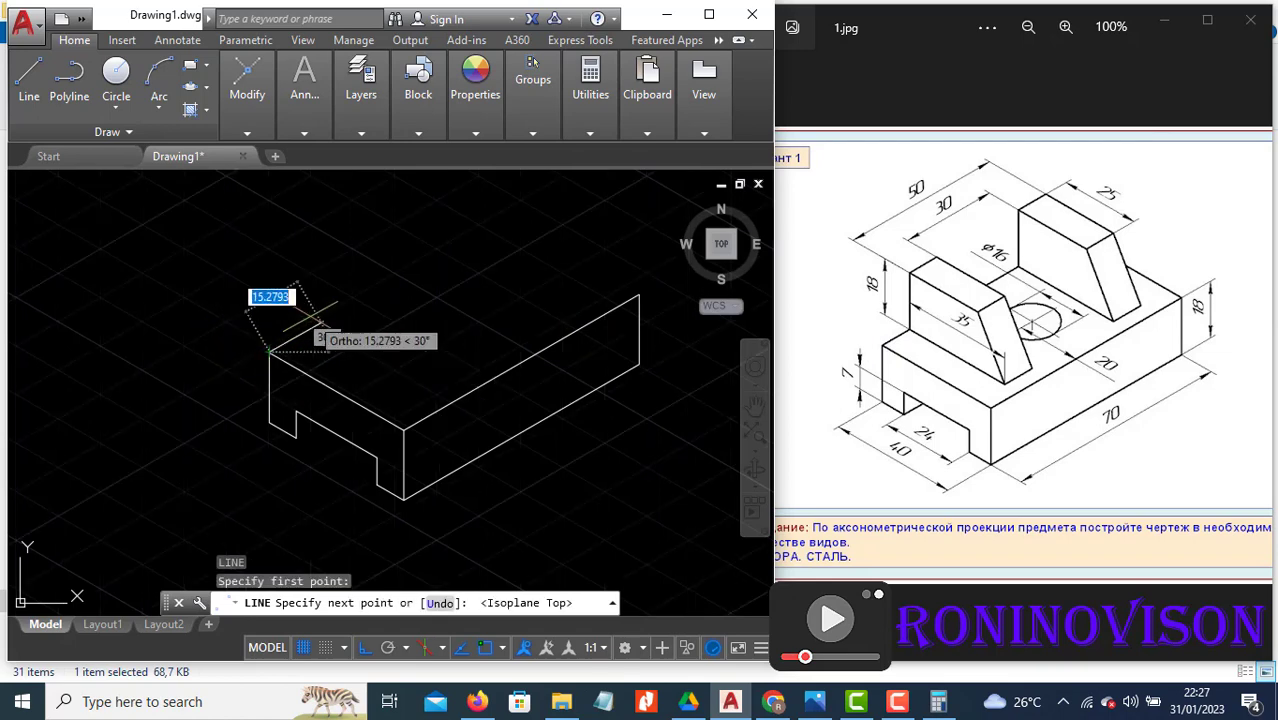
pyautogui.write('10')
pyautogui.press('Return')
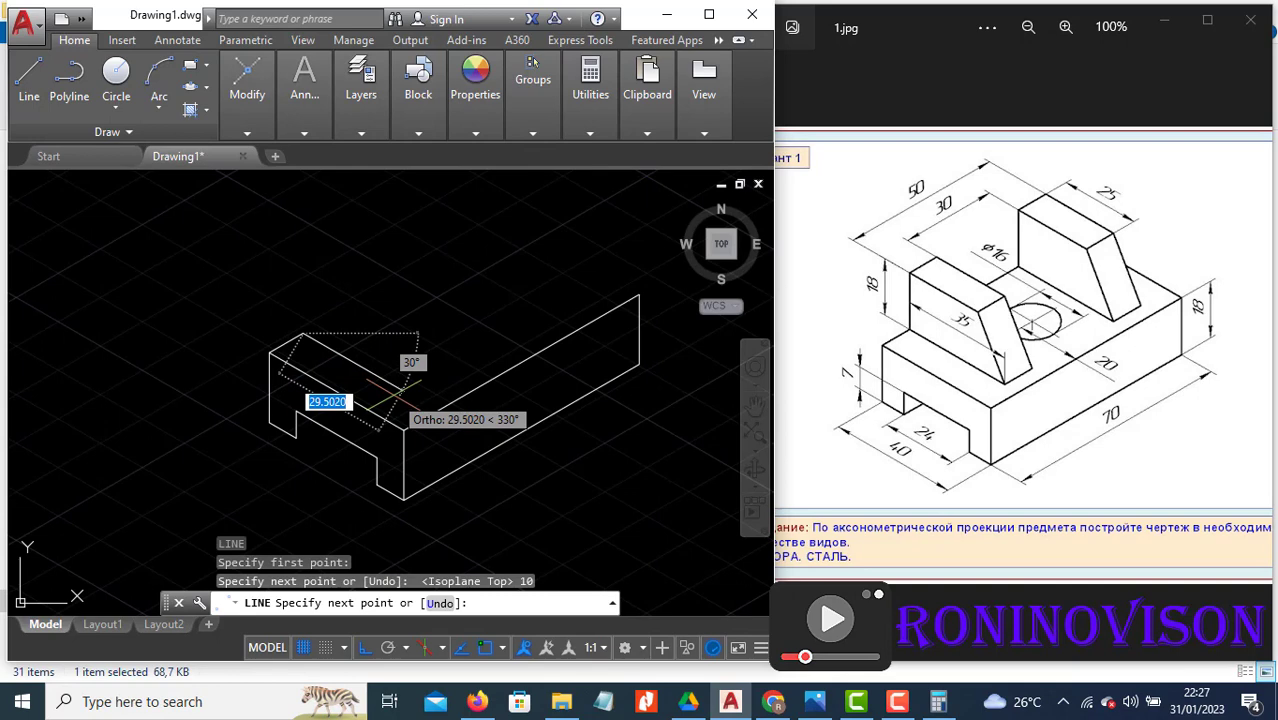
pyautogui.write('35')
pyautogui.press('Return')
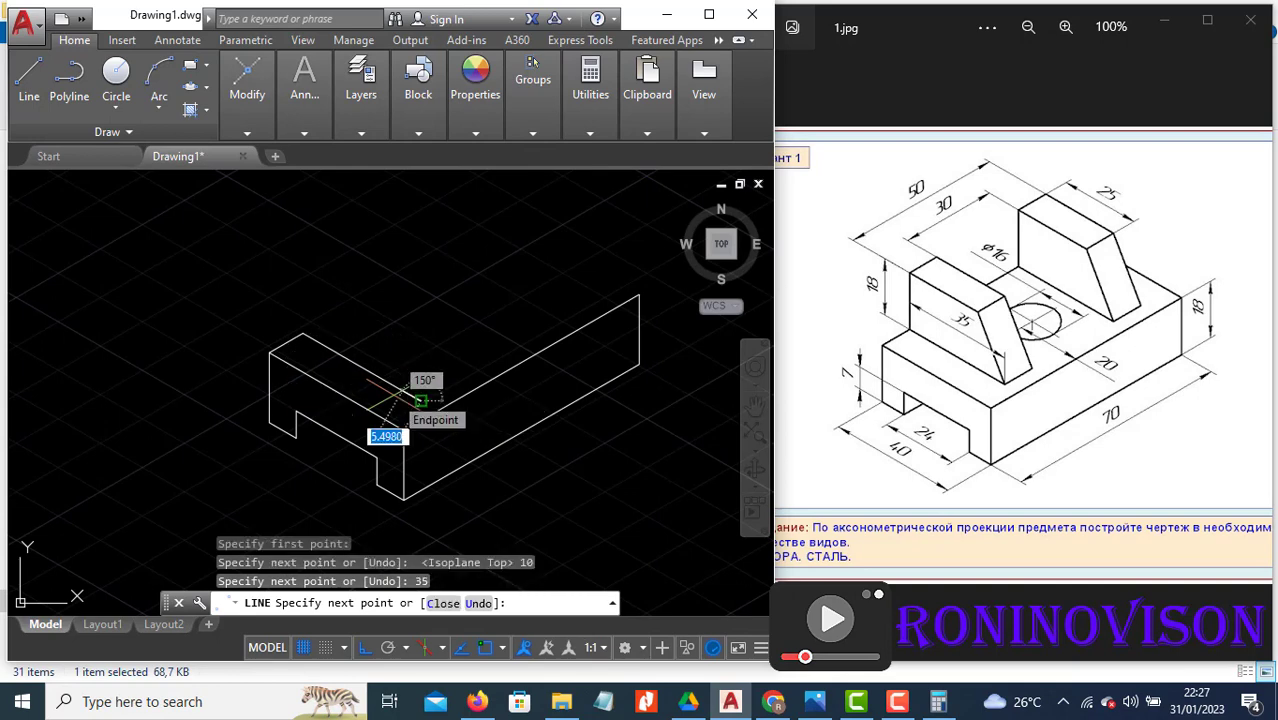
pyautogui.press('Return')
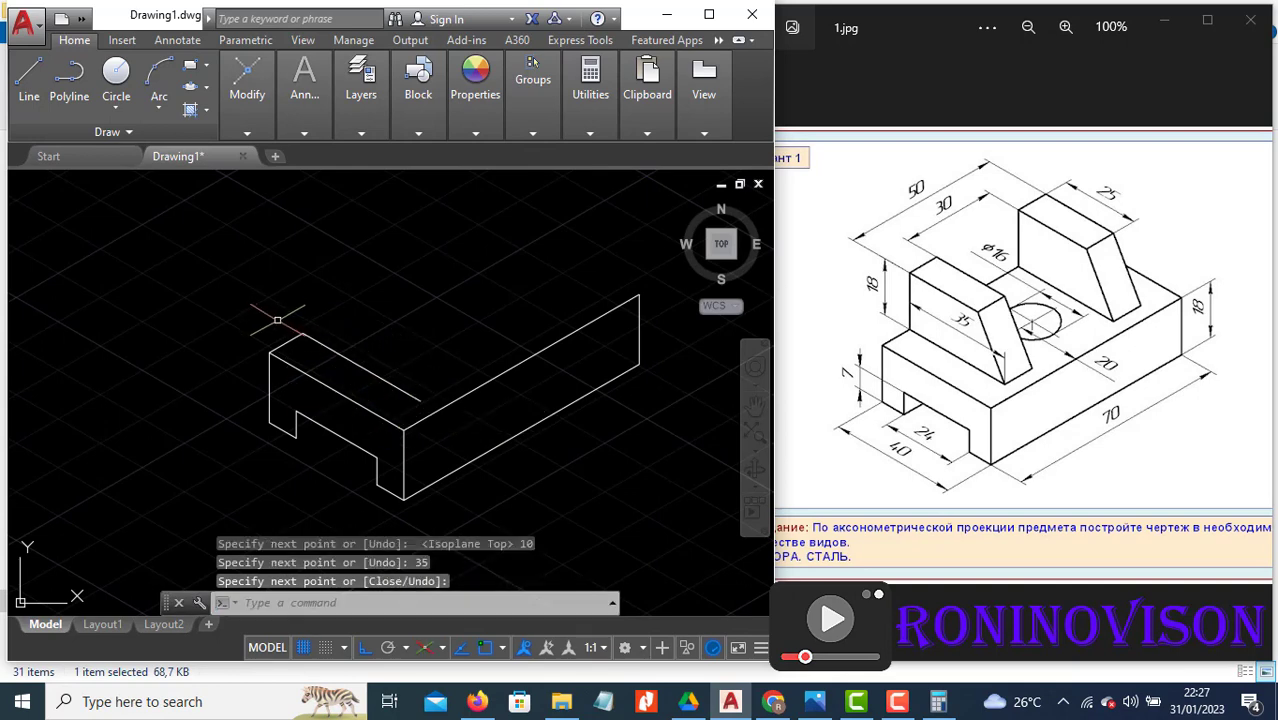
# Step: Draw the upright's profile from the base edge's far end: 18 up, 25 across on the left isoplane, and a slanted line closing it
pyautogui.press('Return')
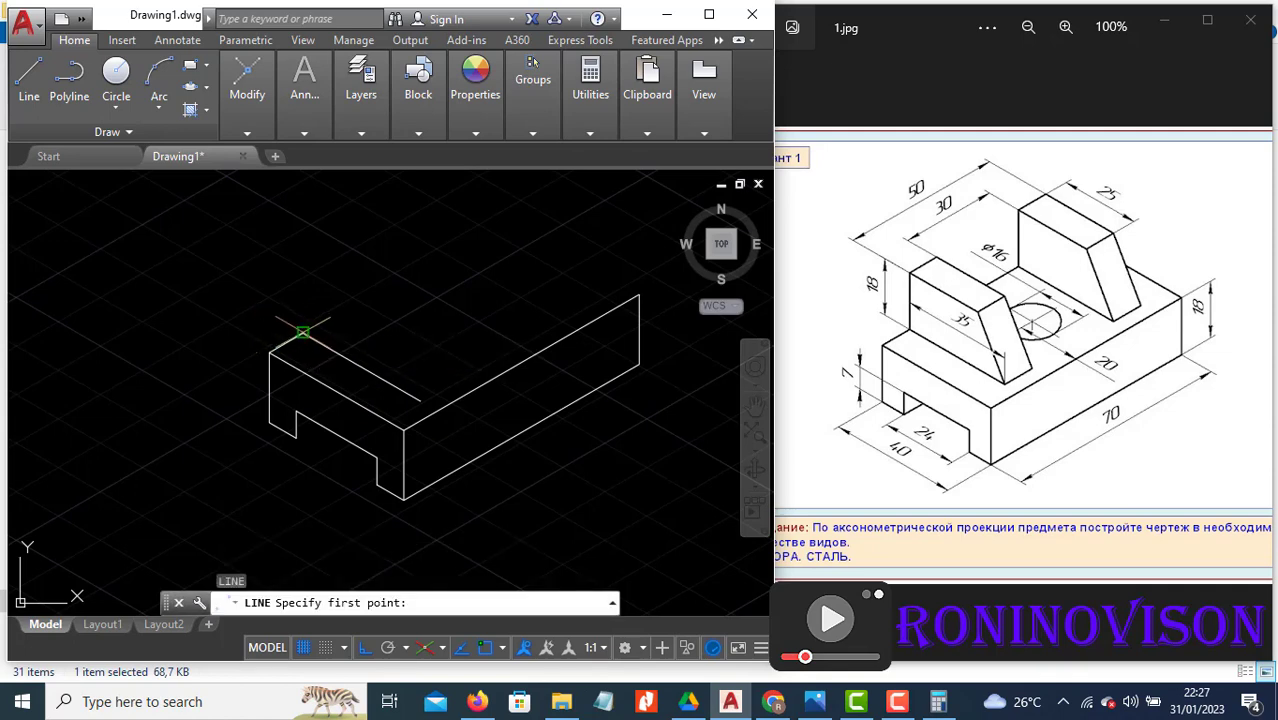
pyautogui.click(300, 331)
pyautogui.press('F5')
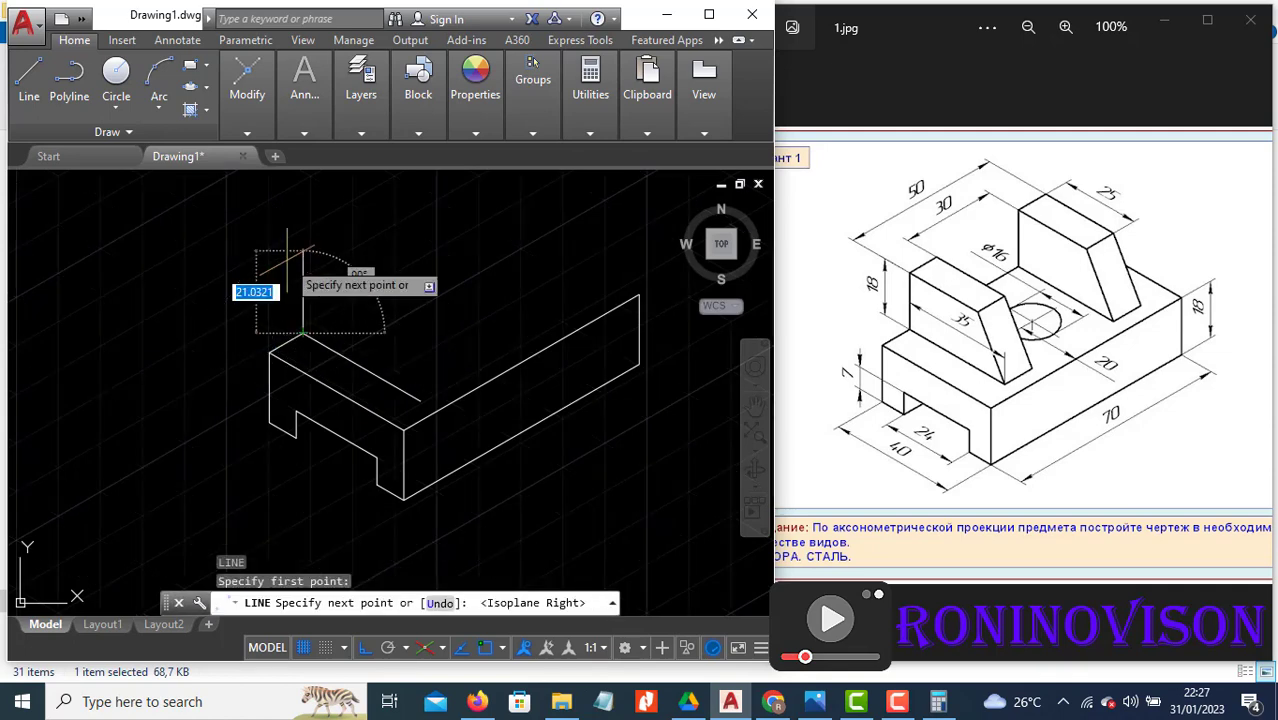
pyautogui.write('18')
pyautogui.press('Return')
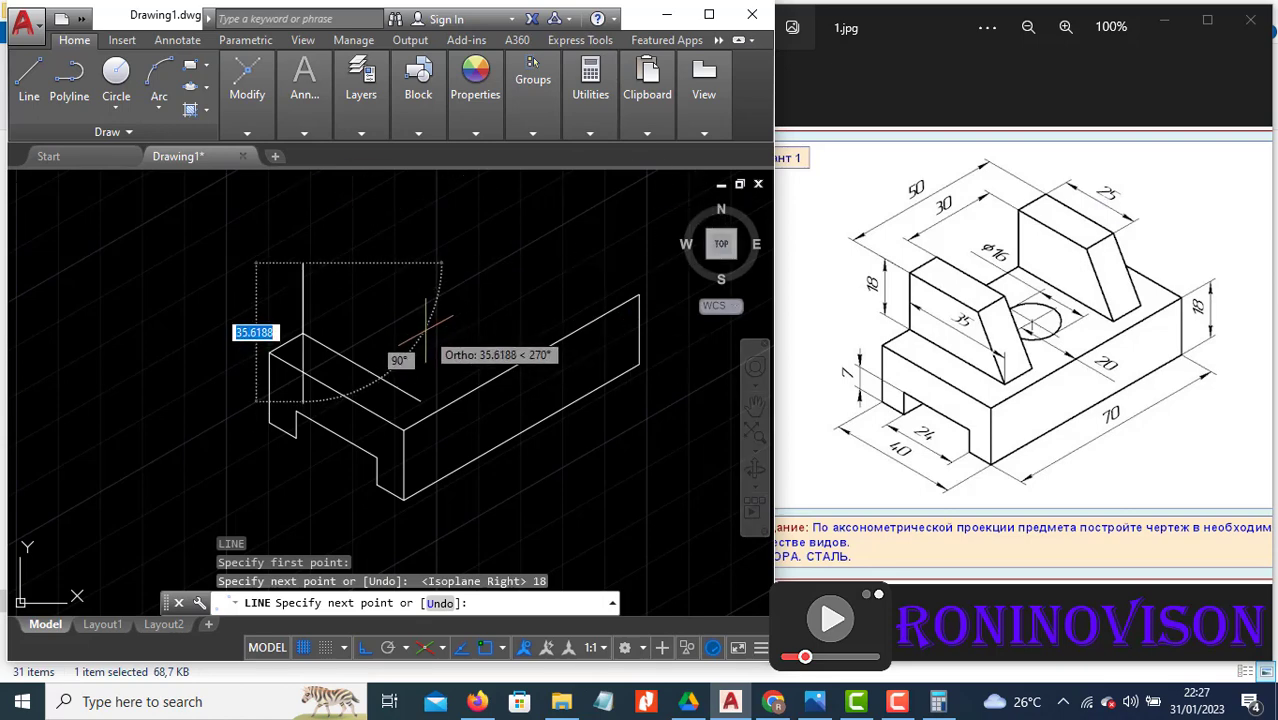
pyautogui.press('F5')
pyautogui.write('25')
pyautogui.press('Return')
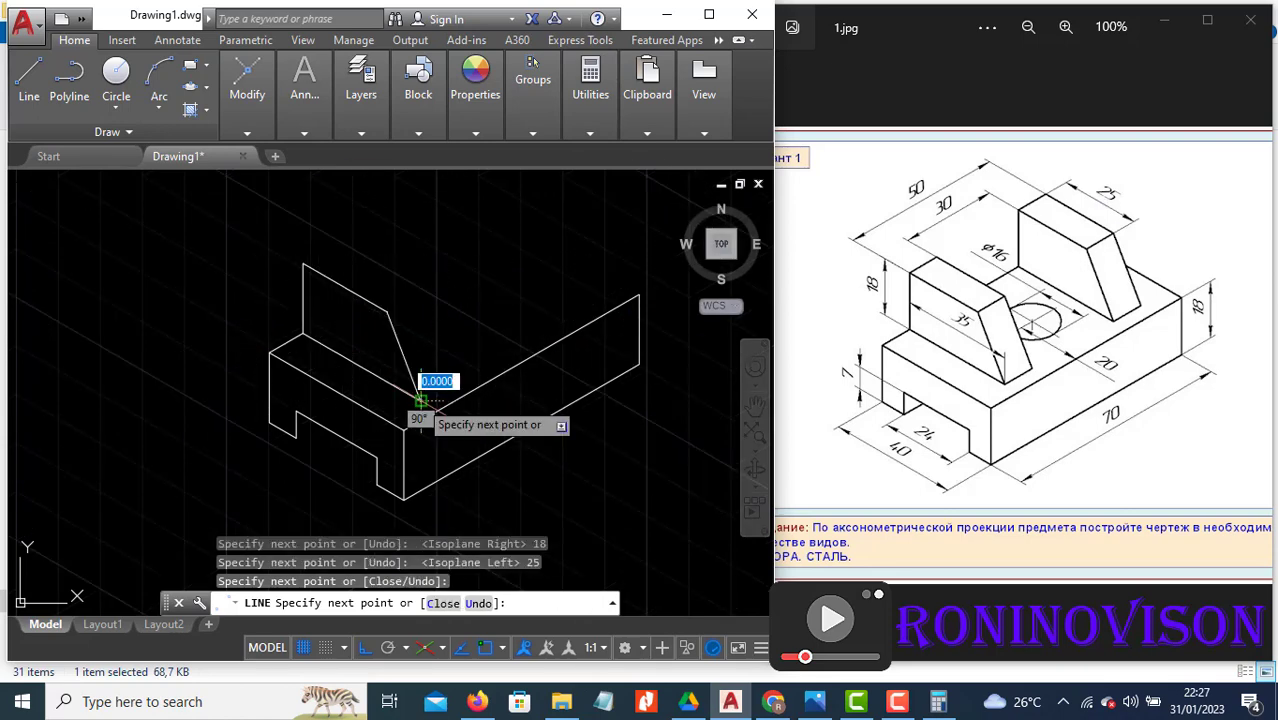
pyautogui.press('Escape')
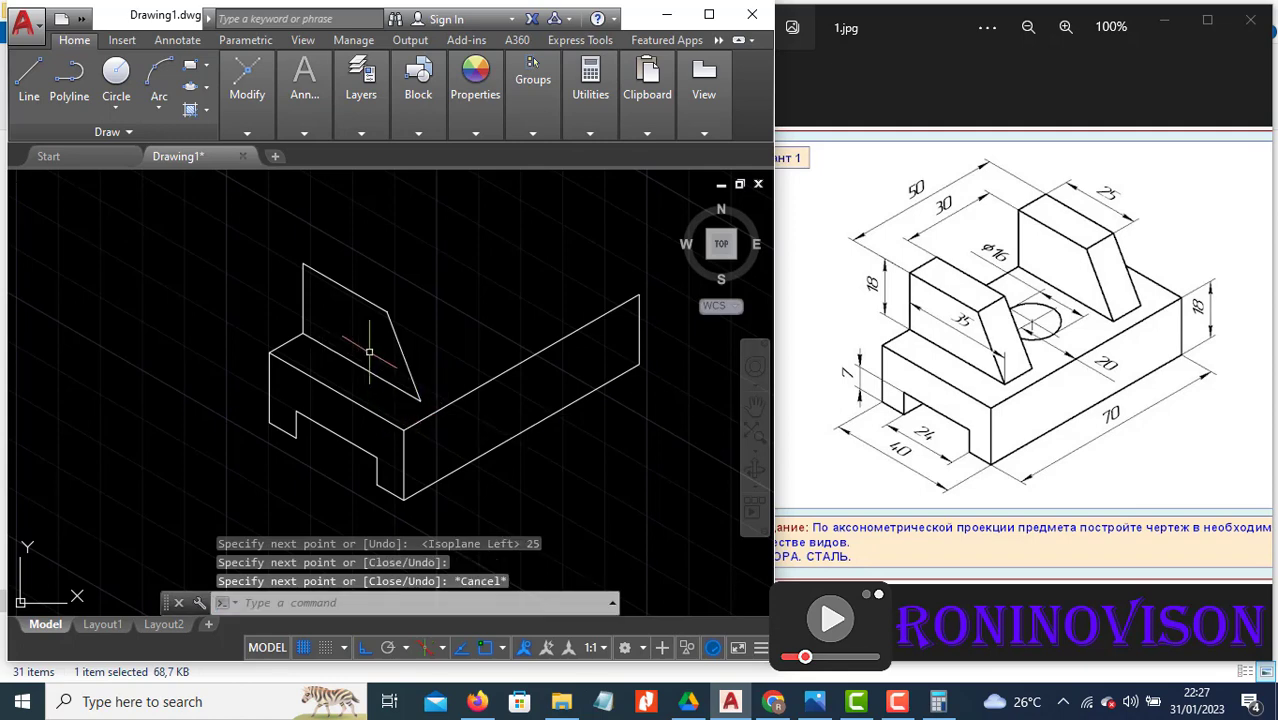
# Step: On the top isoplane, draw the upright's 10-long thickness edge from the top of its vertical edge
pyautogui.press('space')
pyautogui.click(303, 264)
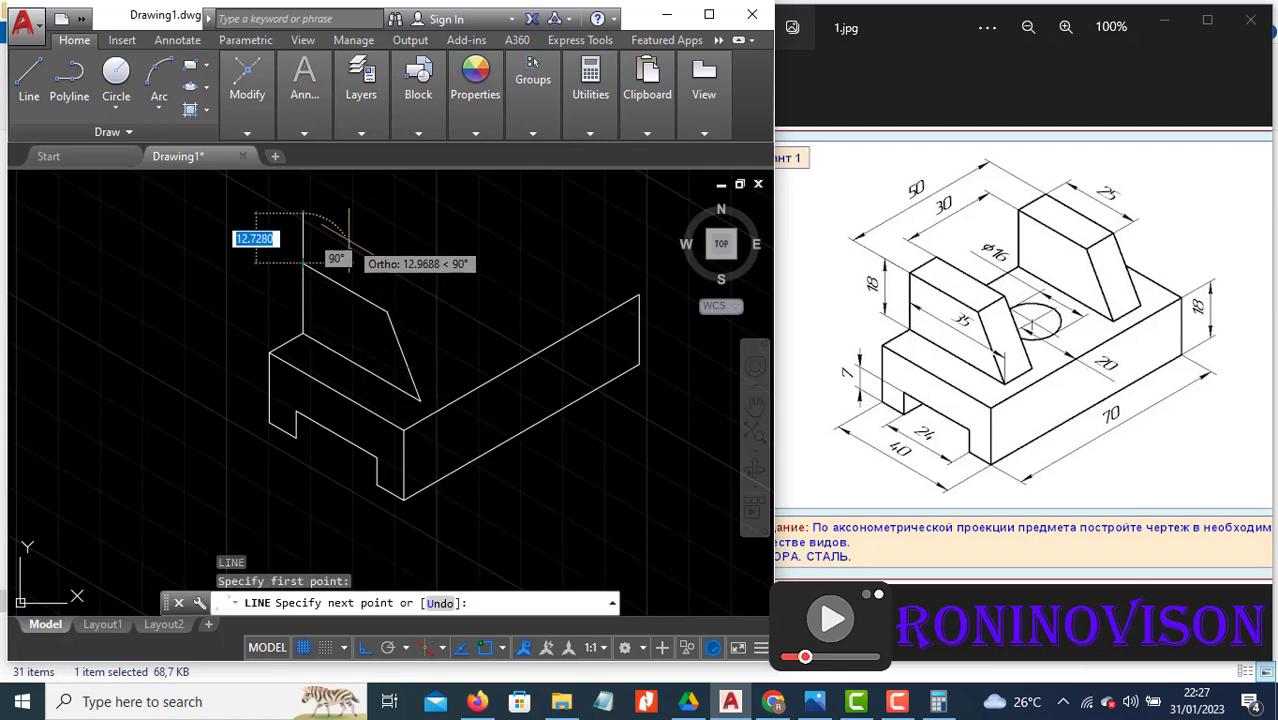
pyautogui.press('F5')
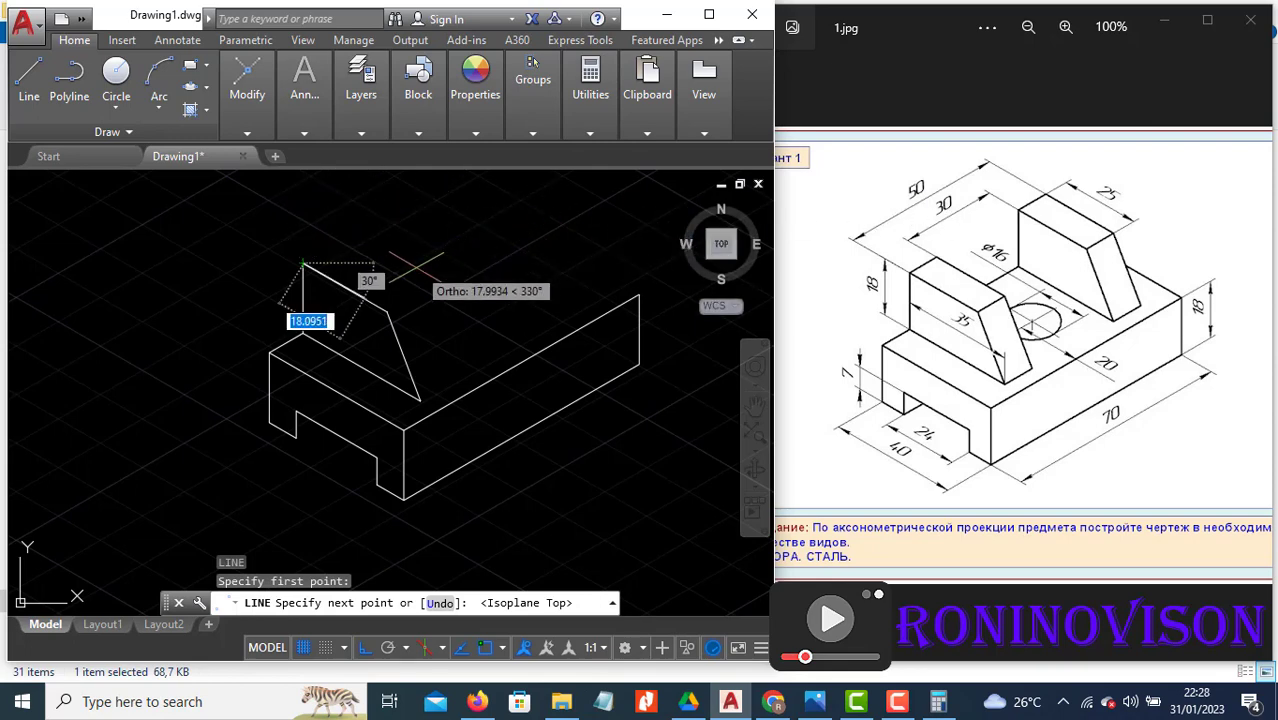
pyautogui.write('10')
pyautogui.press('Return')
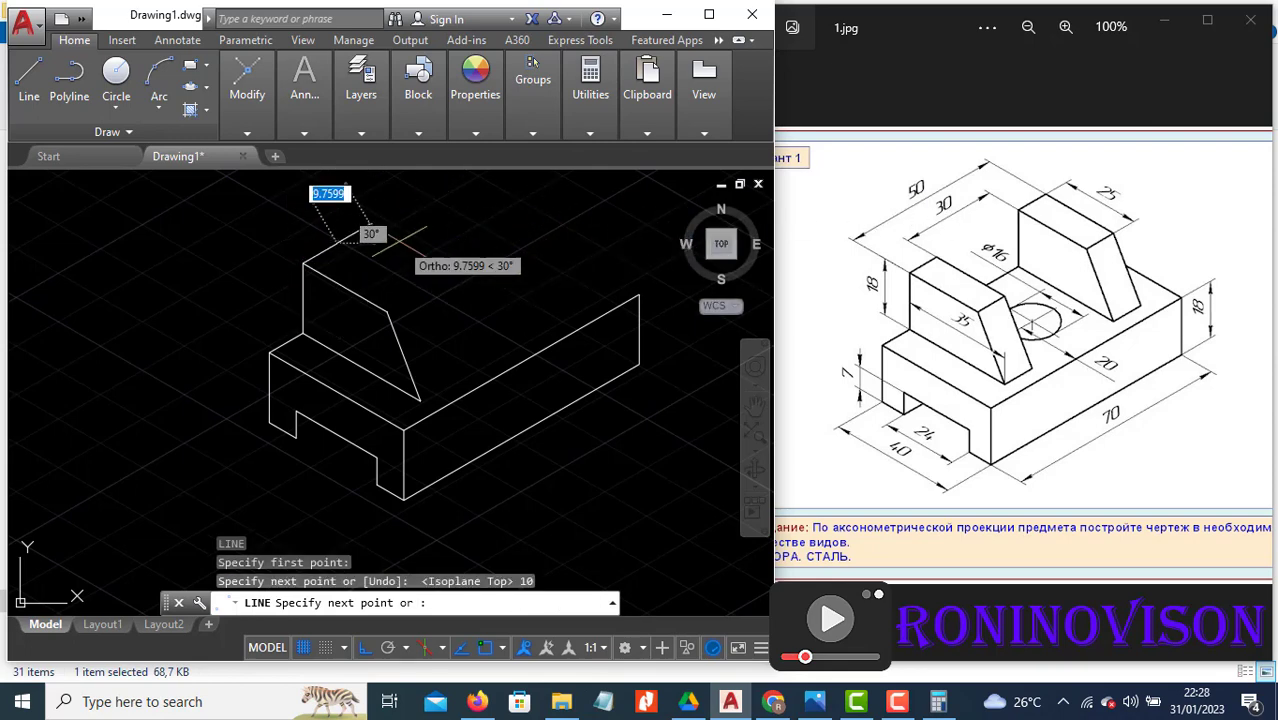
pyautogui.press('Escape')
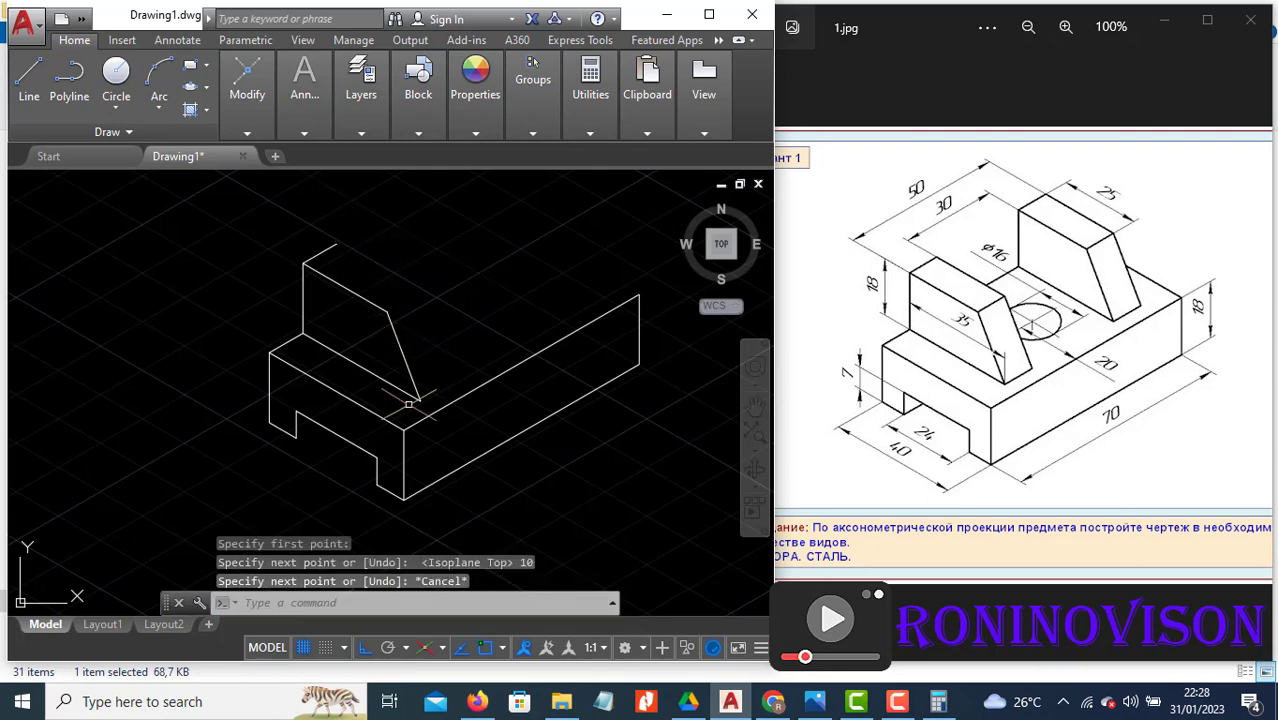
# Step: Copy the profile's top, slanted and base lines from the upper corner to the end of the 10-long thickness edge
pyautogui.click(409, 404)
pyautogui.click(374, 295)
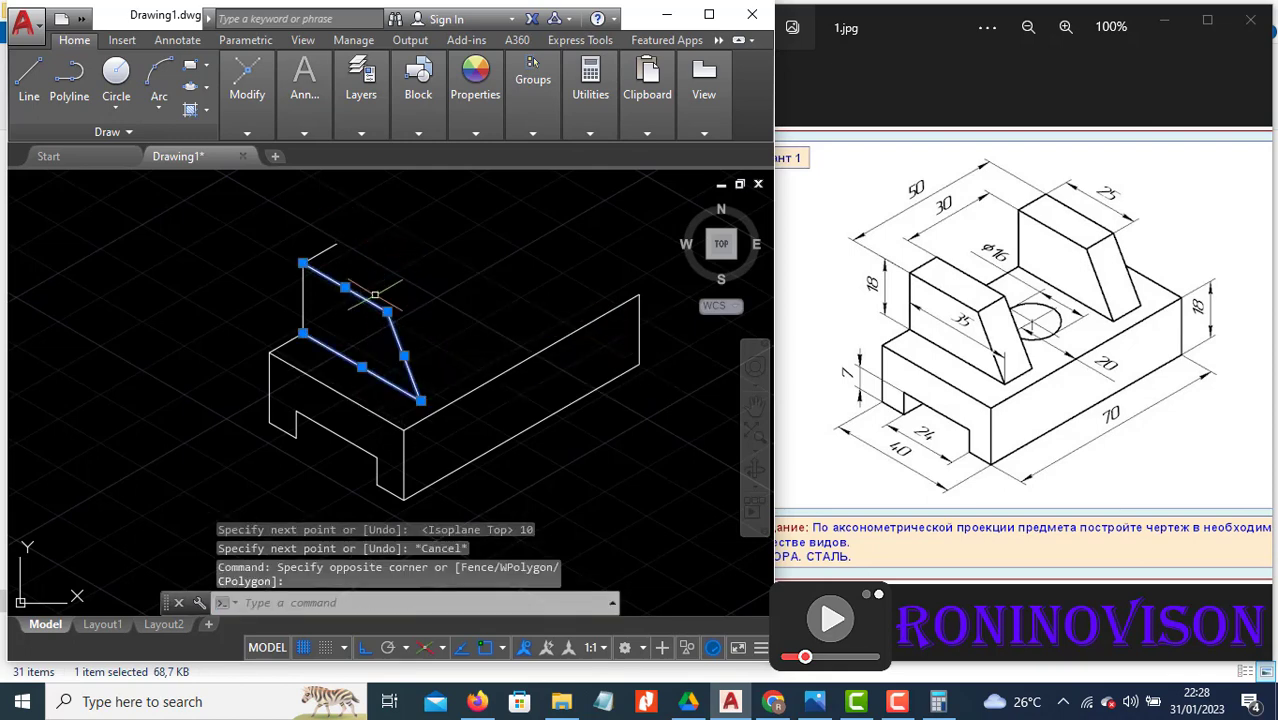
pyautogui.write('co')
pyautogui.press('Return')
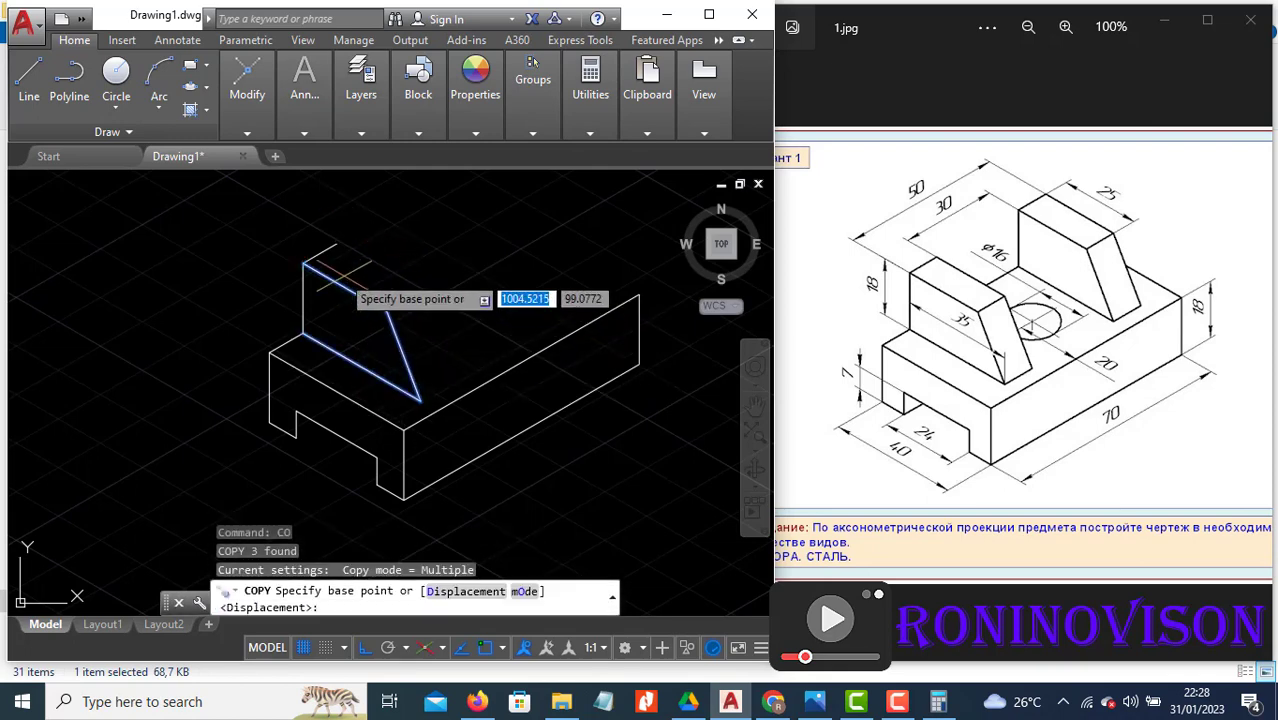
pyautogui.click(304, 264)
pyautogui.click(340, 231)
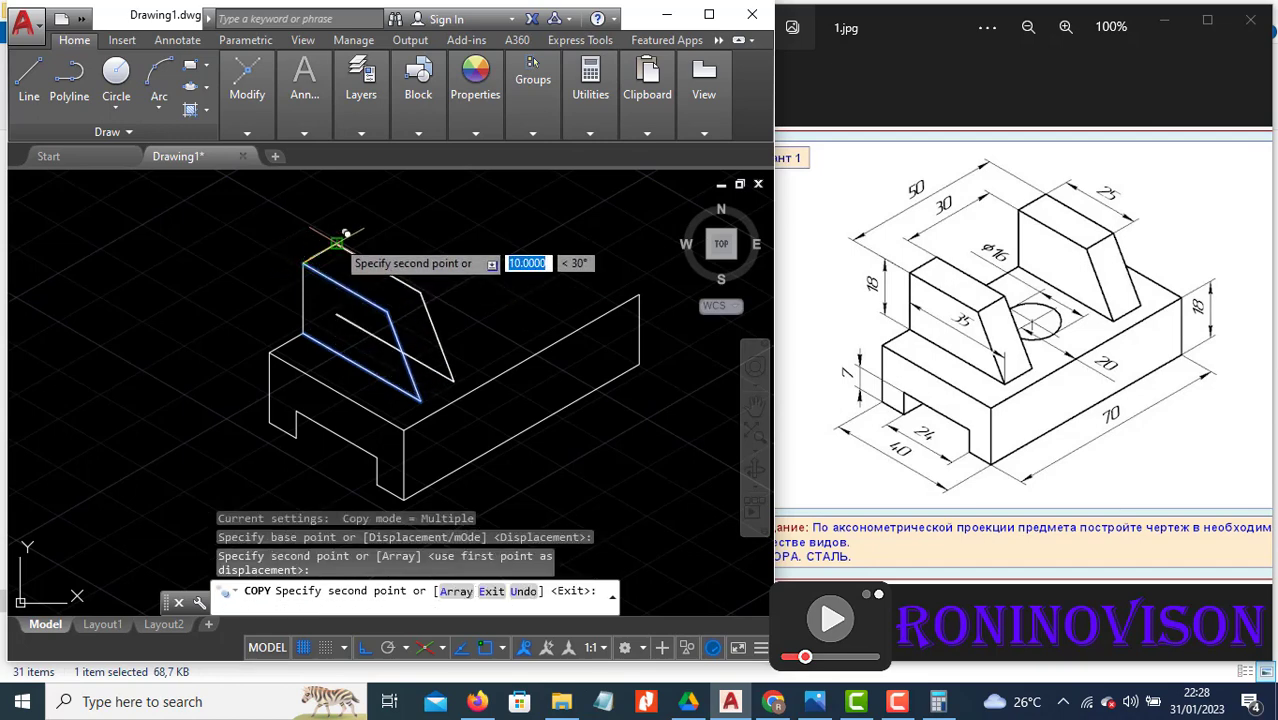
pyautogui.press('Escape')
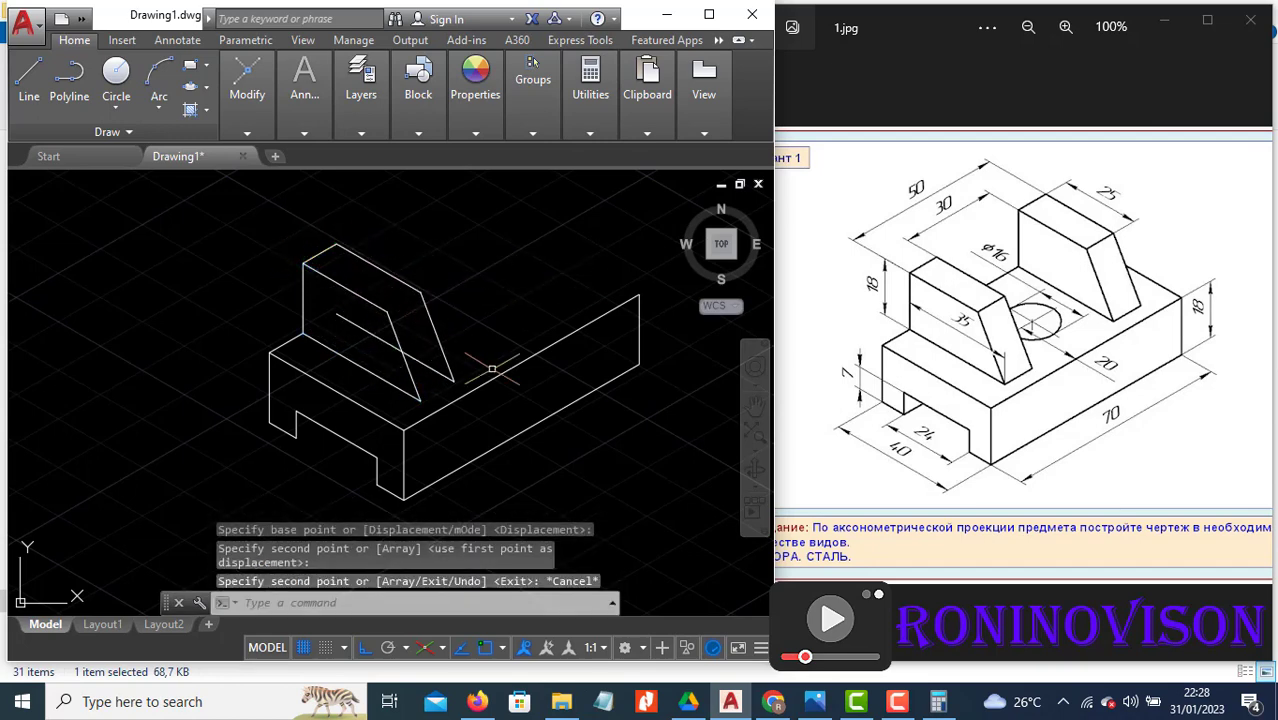
# Step: Remove the copied base line by trimming the part behind the upright's front face and erasing the rest
pyautogui.write('tr')
pyautogui.press('Return')
pyautogui.press('Return')
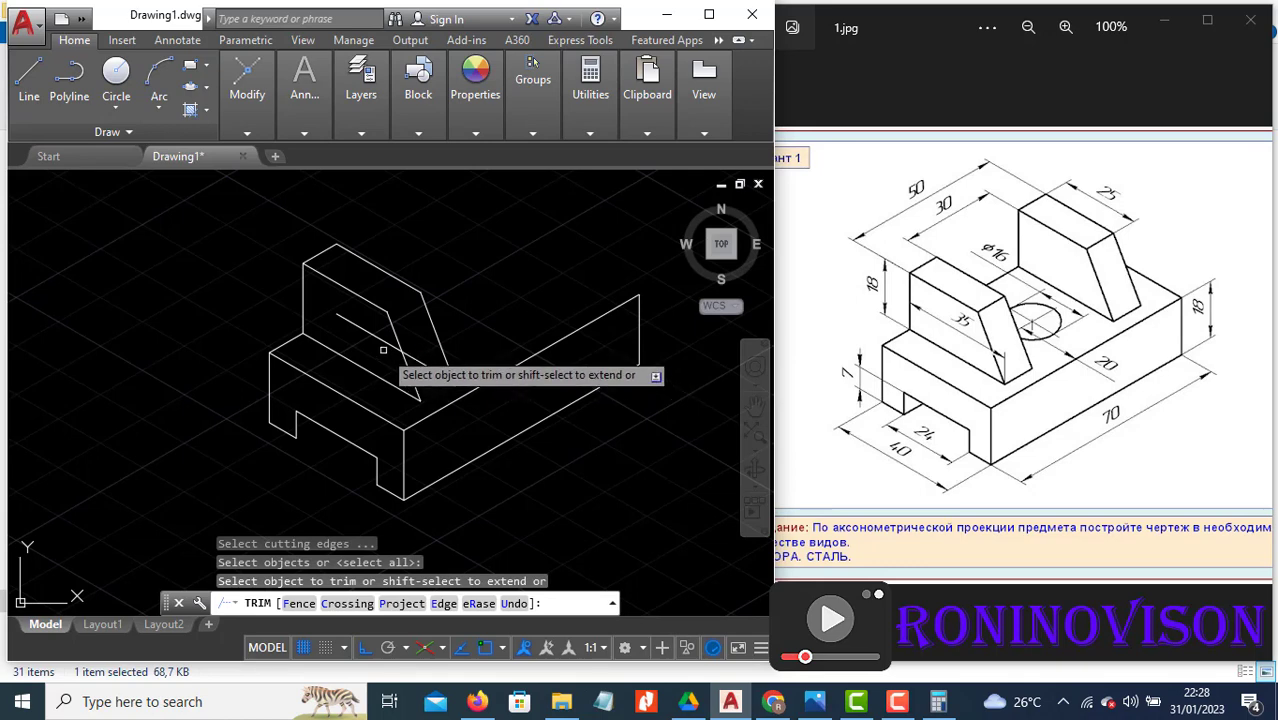
pyautogui.click(380, 335)
pyautogui.press('Escape')
pyautogui.click(418, 362)
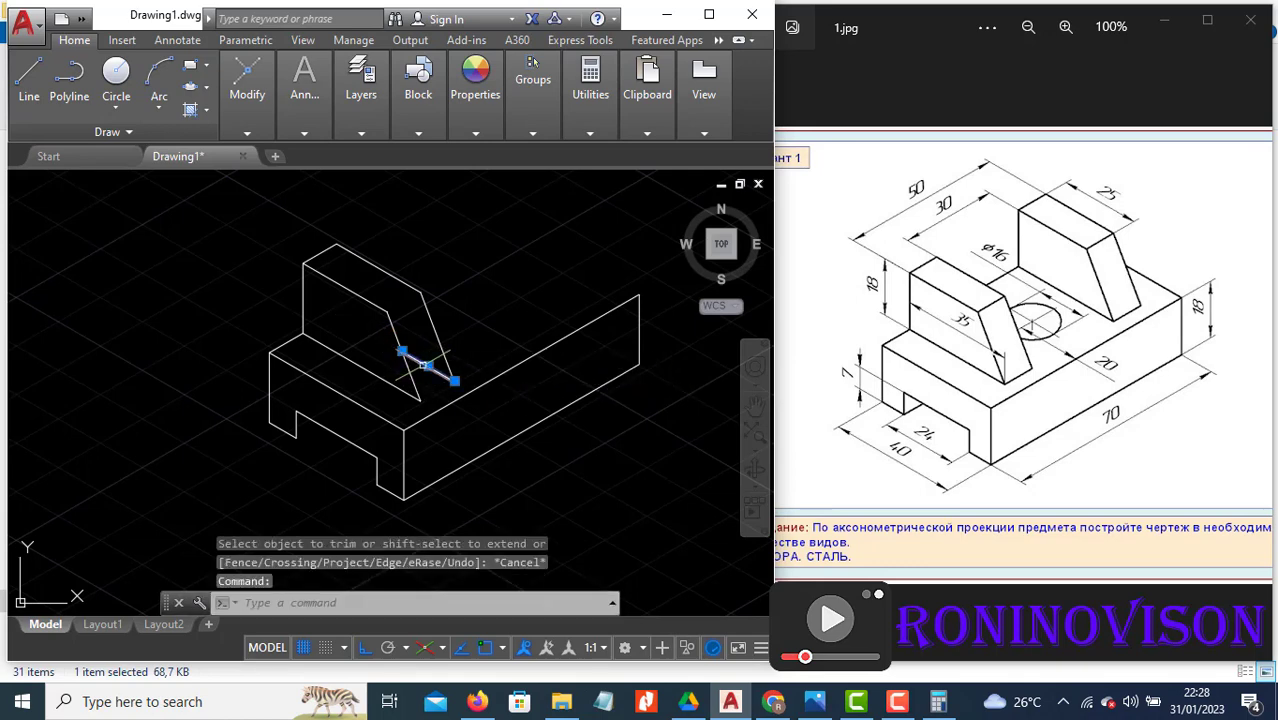
pyautogui.write('e')
pyautogui.press('Return')
# Step: Draw the two short edges joining the upright's front and back profiles at the top and foot of the slanted face
pyautogui.write('l')
pyautogui.press('Return')
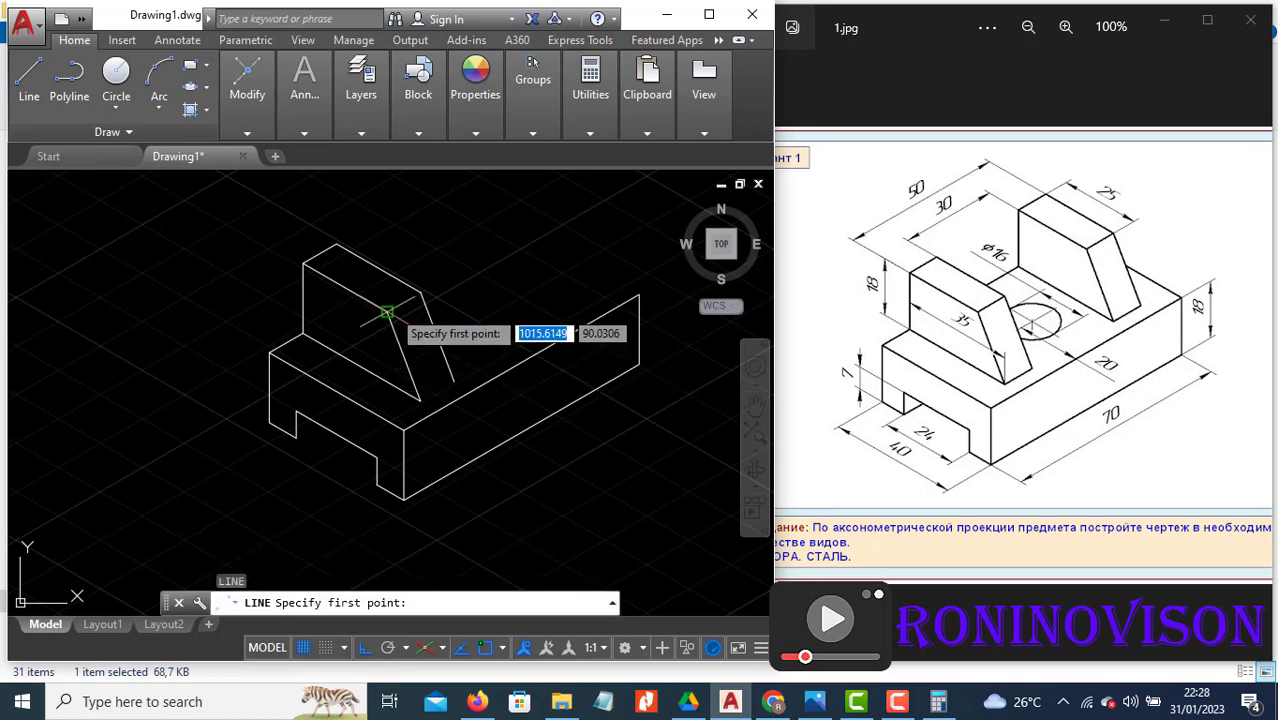
pyautogui.click(388, 312)
pyautogui.press('Return')
pyautogui.press('Return')
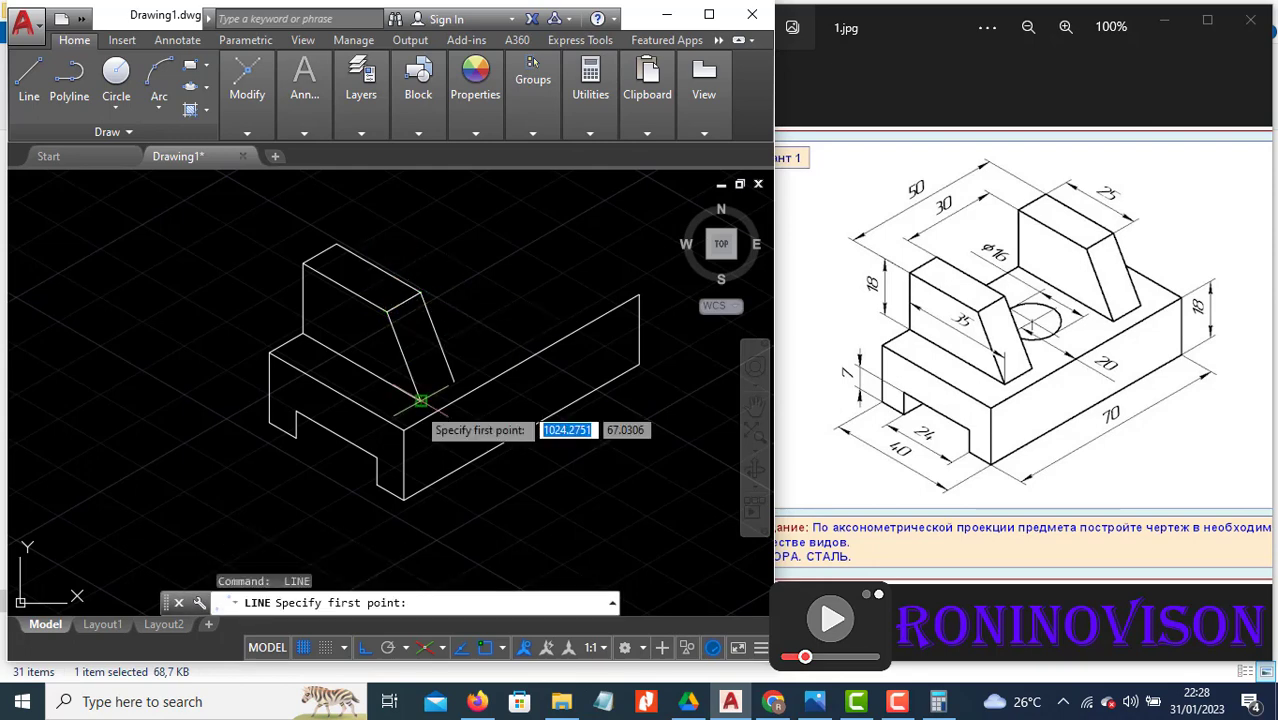
pyautogui.click(421, 400)
pyautogui.click(454, 381)
pyautogui.press('Return')
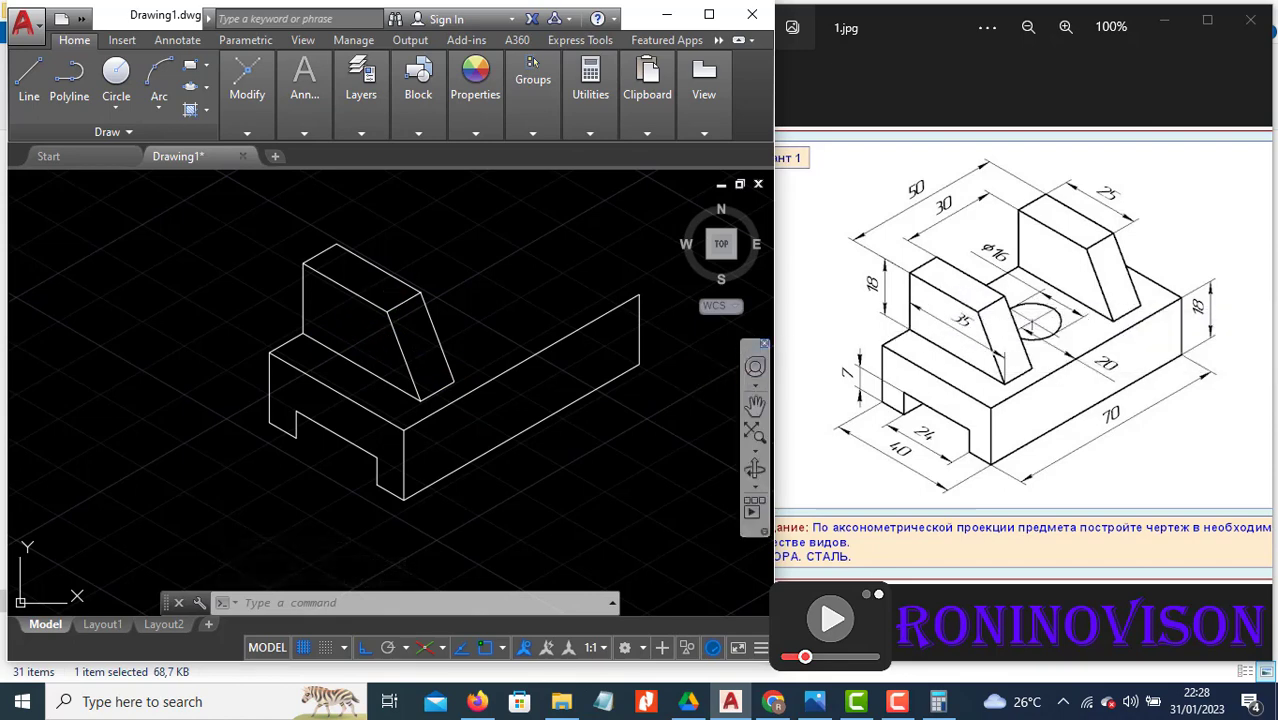
# Step: Try to copy the upright's edges 30 along the base's length with the Copy command
pyautogui.click(443, 398)
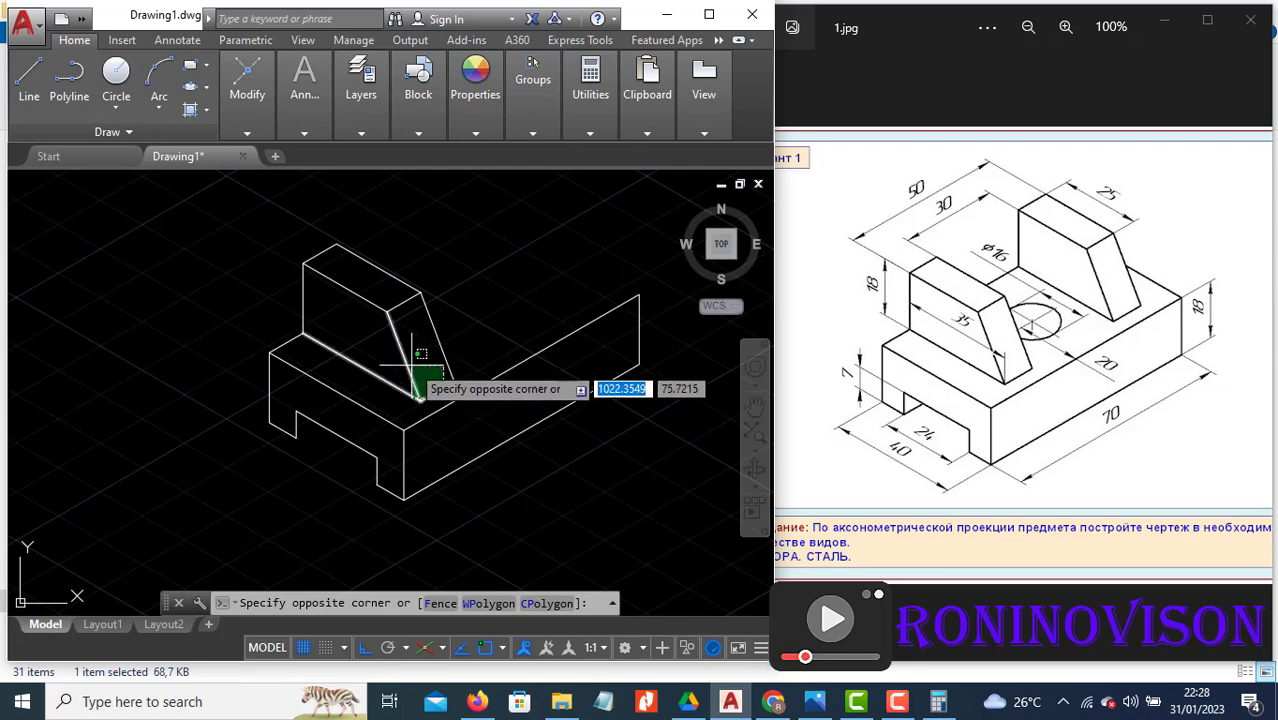
pyautogui.click(373, 268)
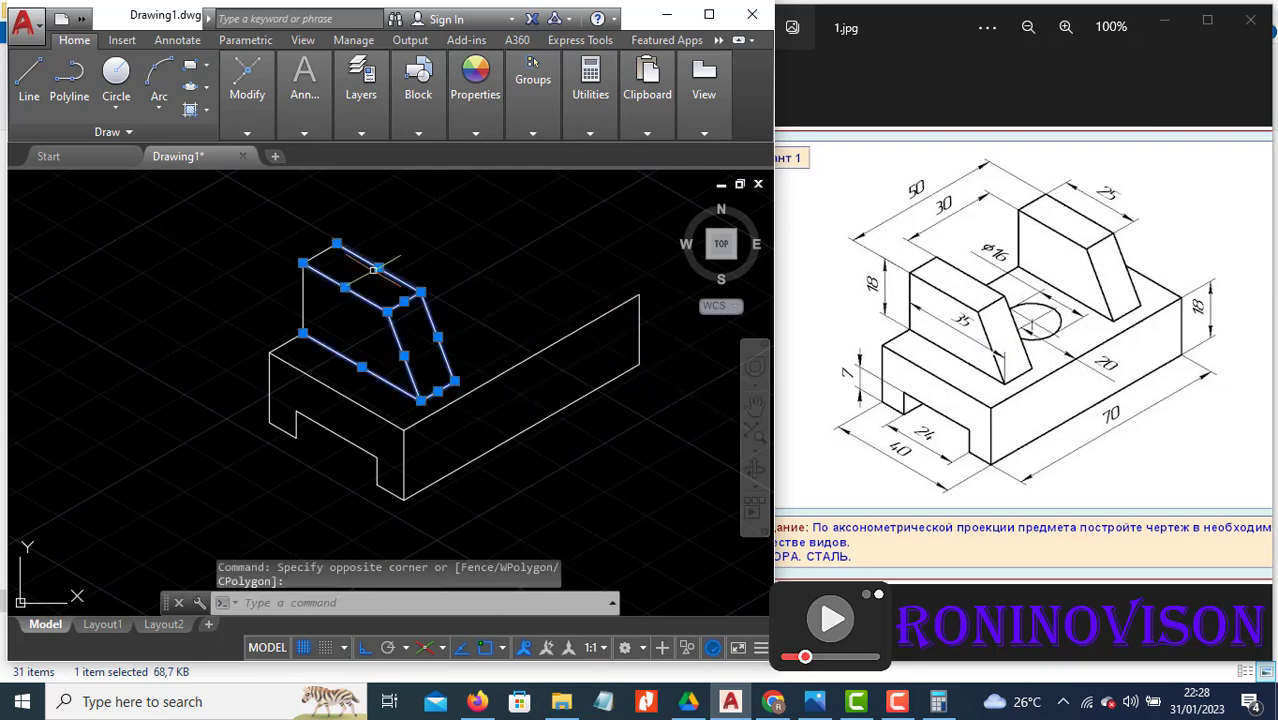
pyautogui.click(315, 298)
pyautogui.click(287, 298)
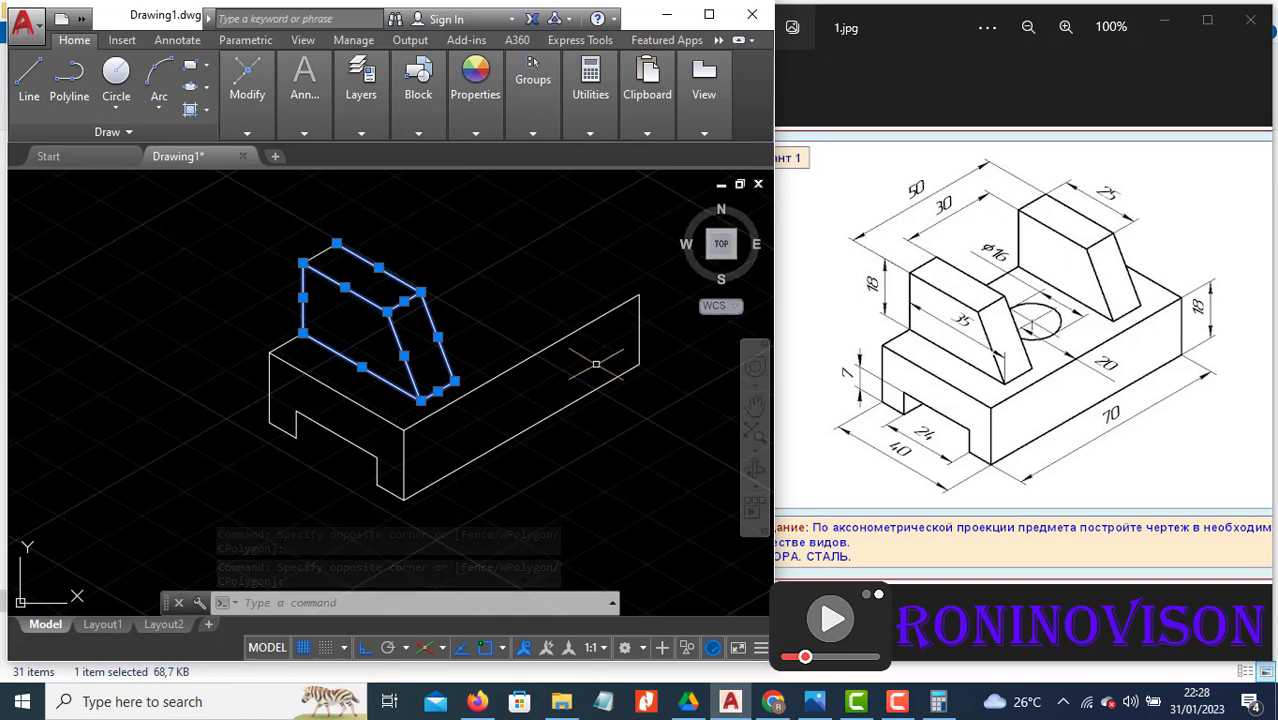
pyautogui.write('co')
pyautogui.press('Return')
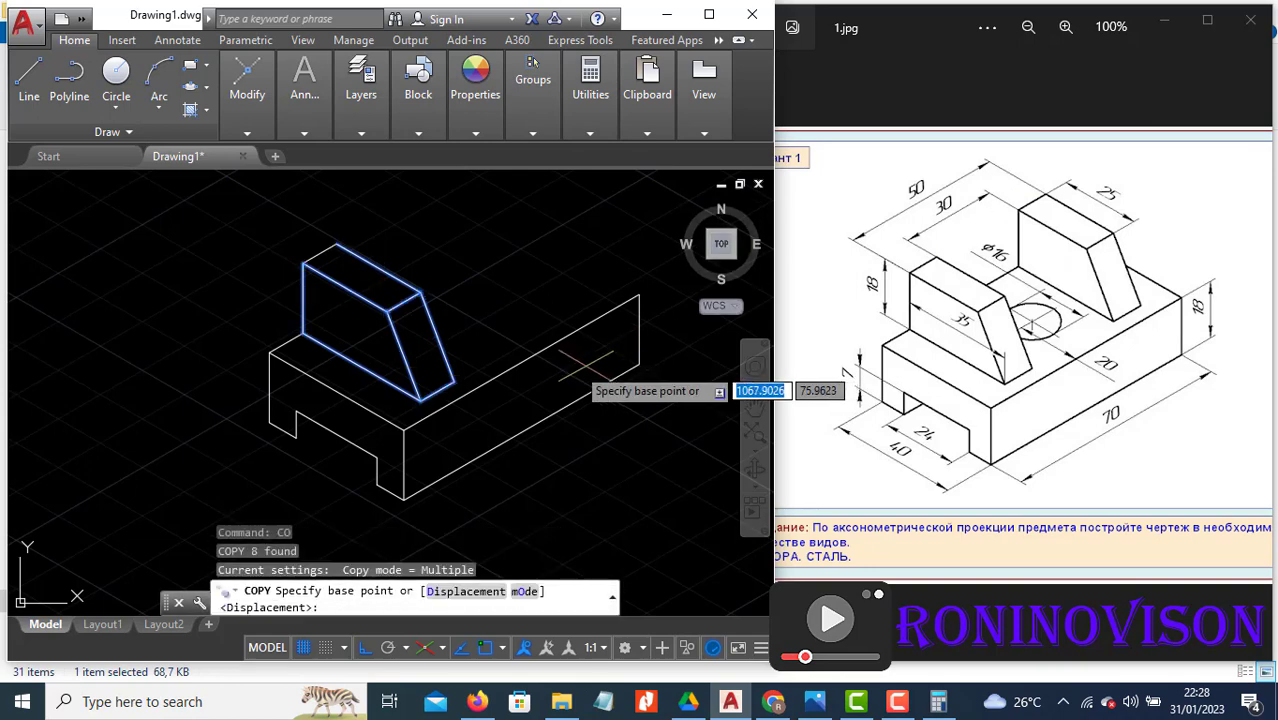
pyautogui.click(325, 330)
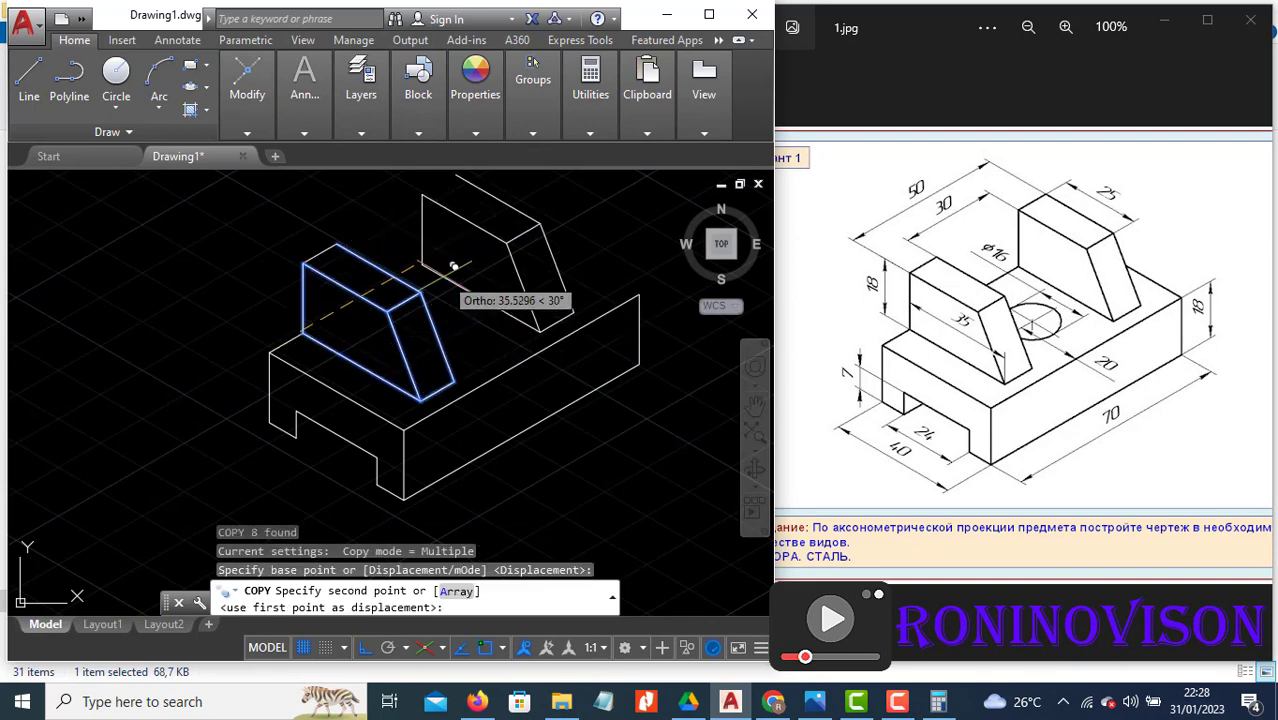
pyautogui.write('30')
pyautogui.press('Return')
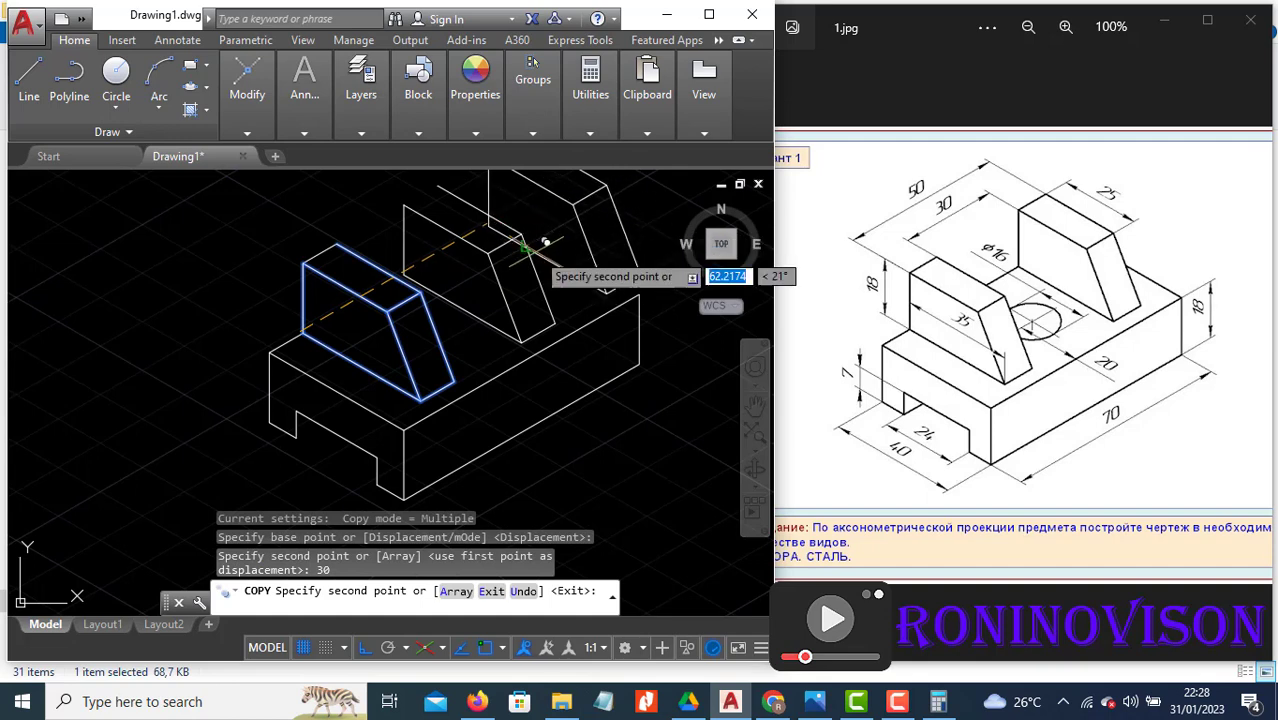
pyautogui.press('Escape')
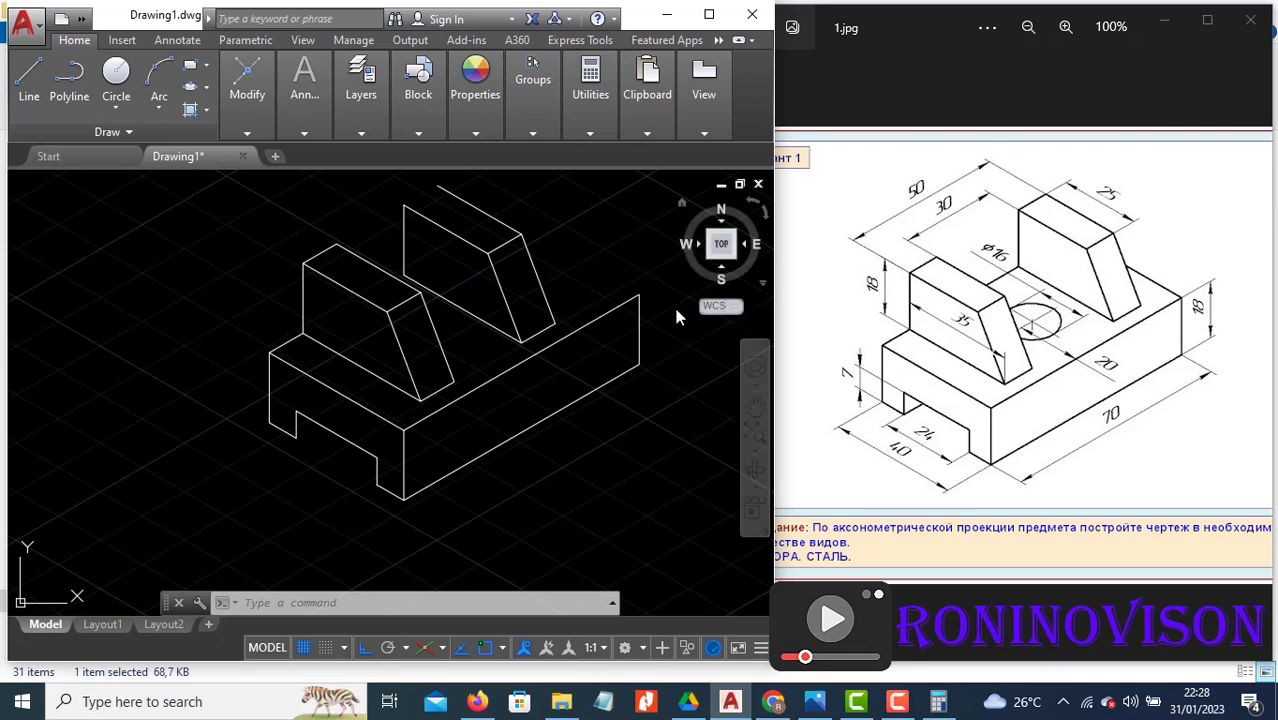
# Step: Erase all lines of the second, copied upright
pyautogui.click(545, 340)
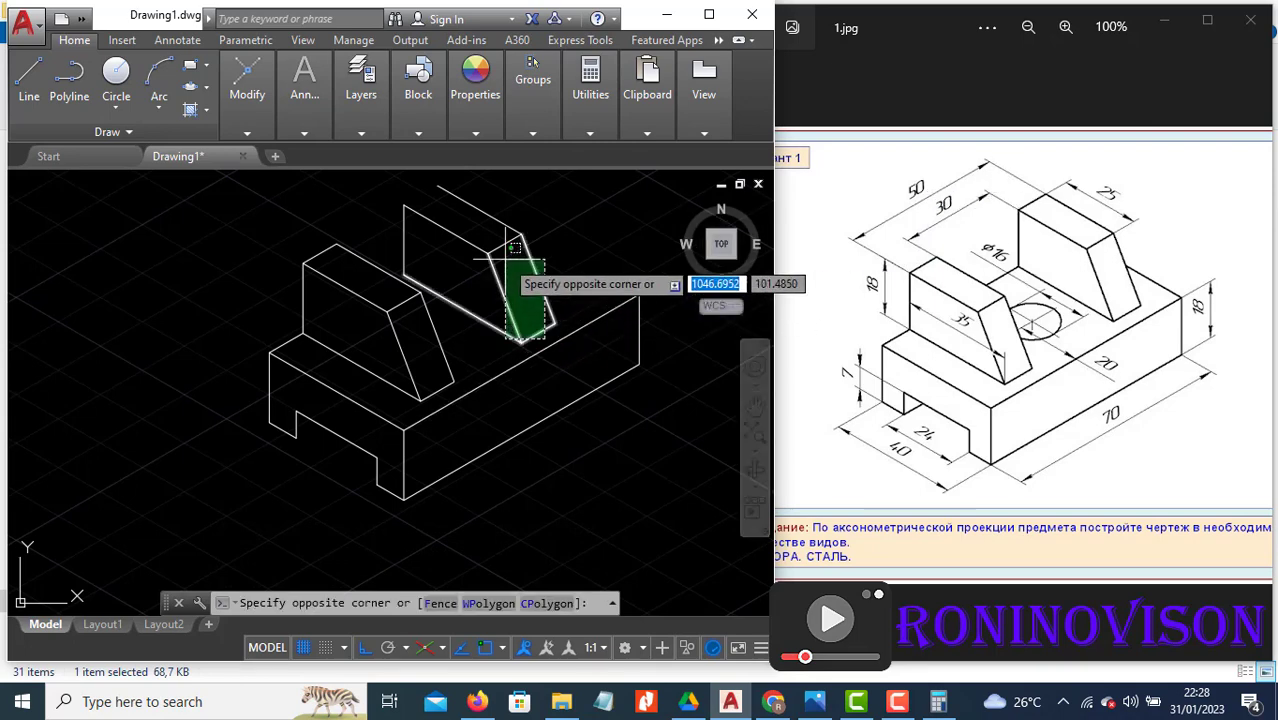
pyautogui.click(482, 211)
pyautogui.press('Return')
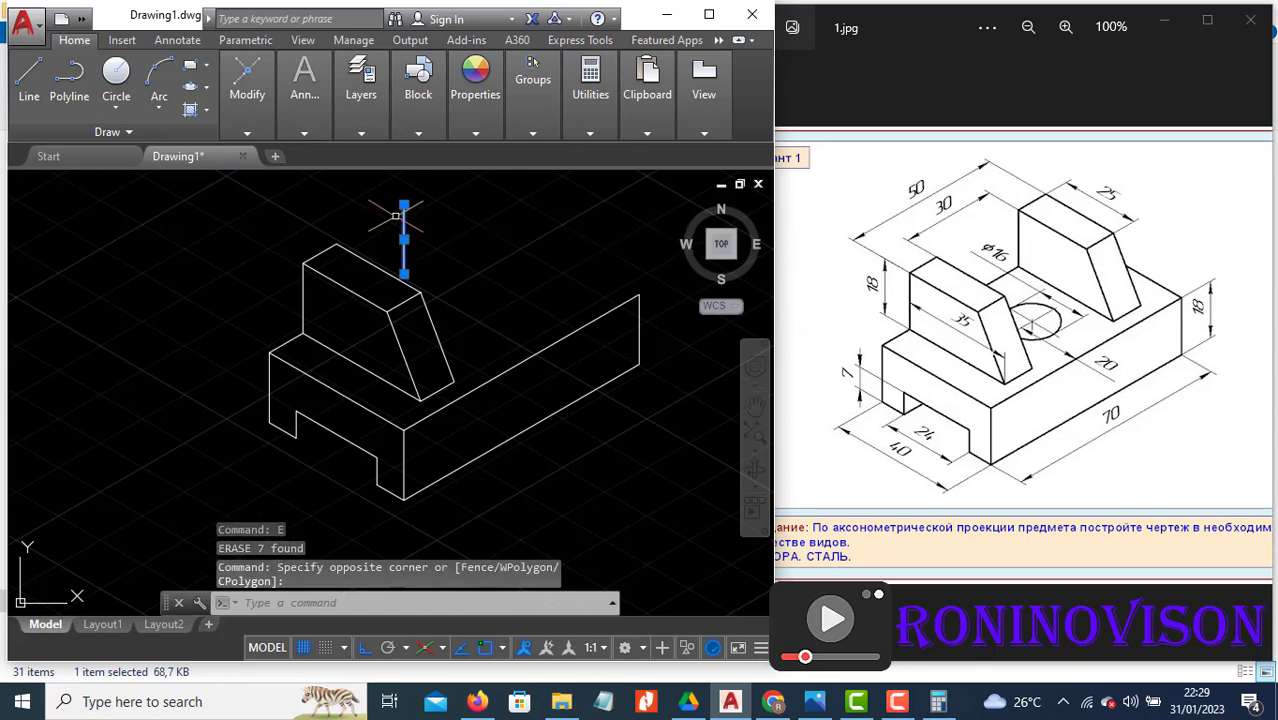
# Step: Copy the front upright's edges 40 along the base's length to form the second upright
pyautogui.click(450, 397)
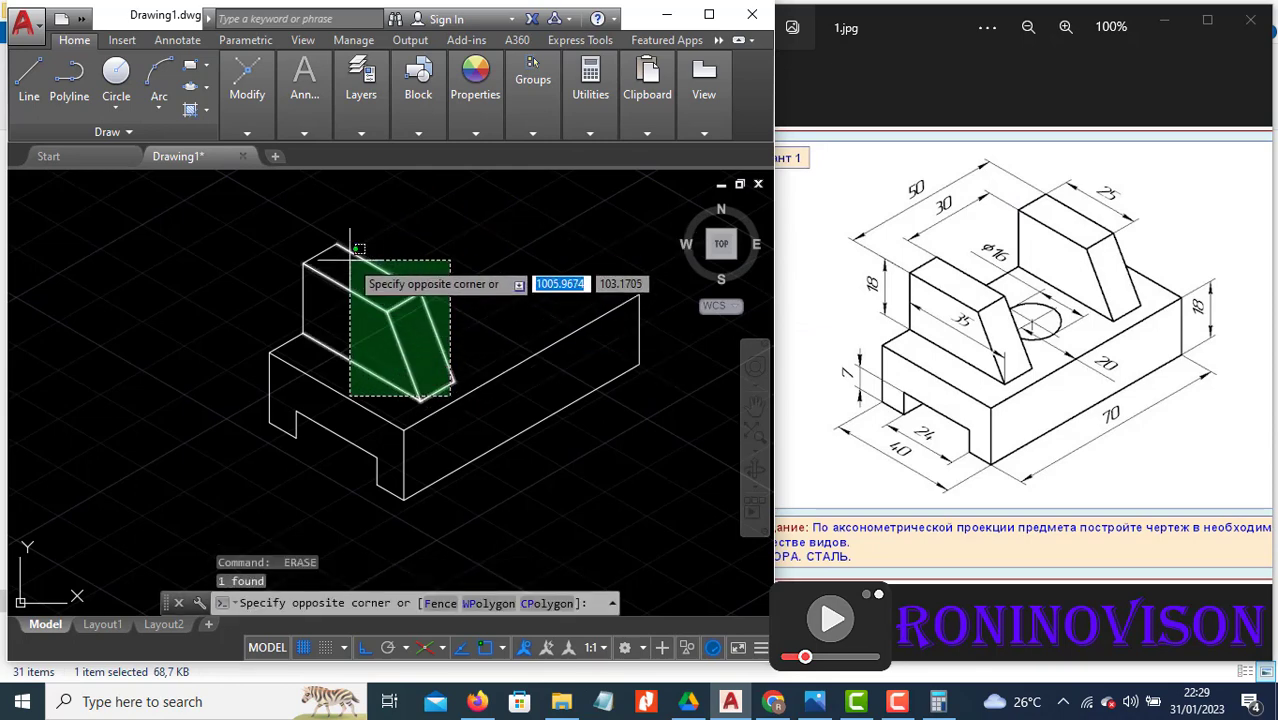
pyautogui.click(360, 257)
pyautogui.click(329, 301)
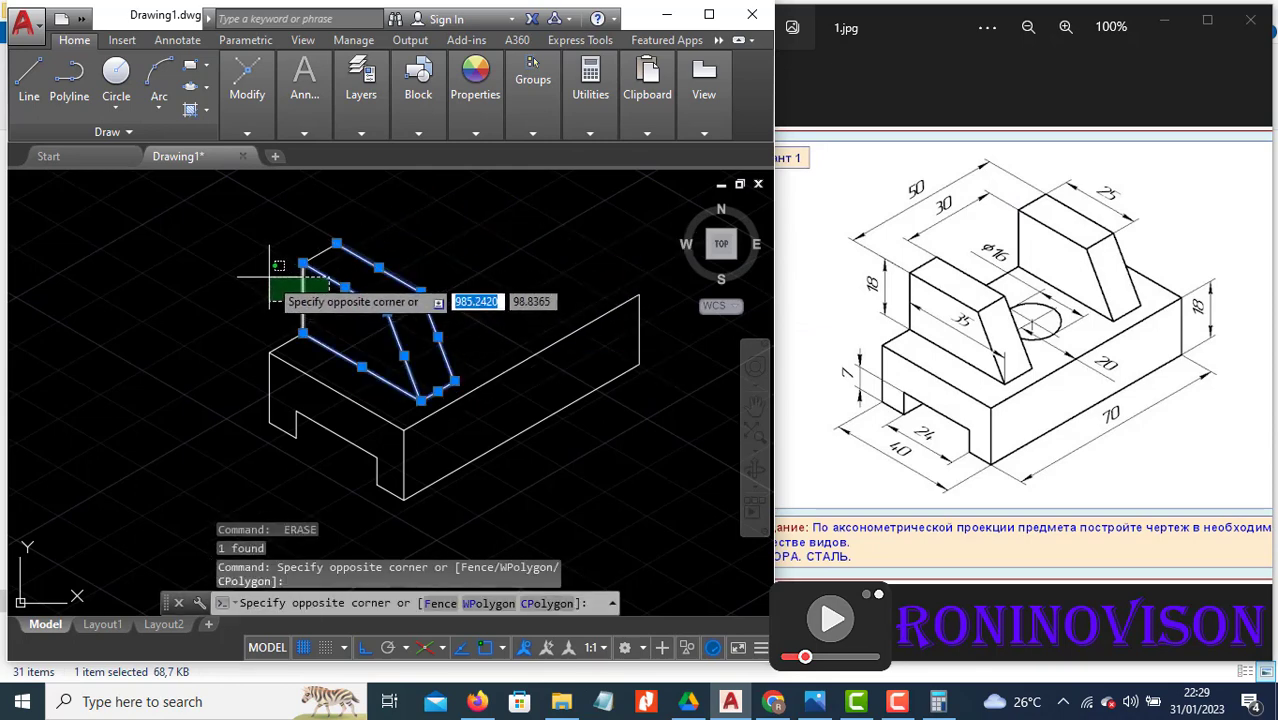
pyautogui.click(270, 277)
pyautogui.write('co')
pyautogui.press('Return')
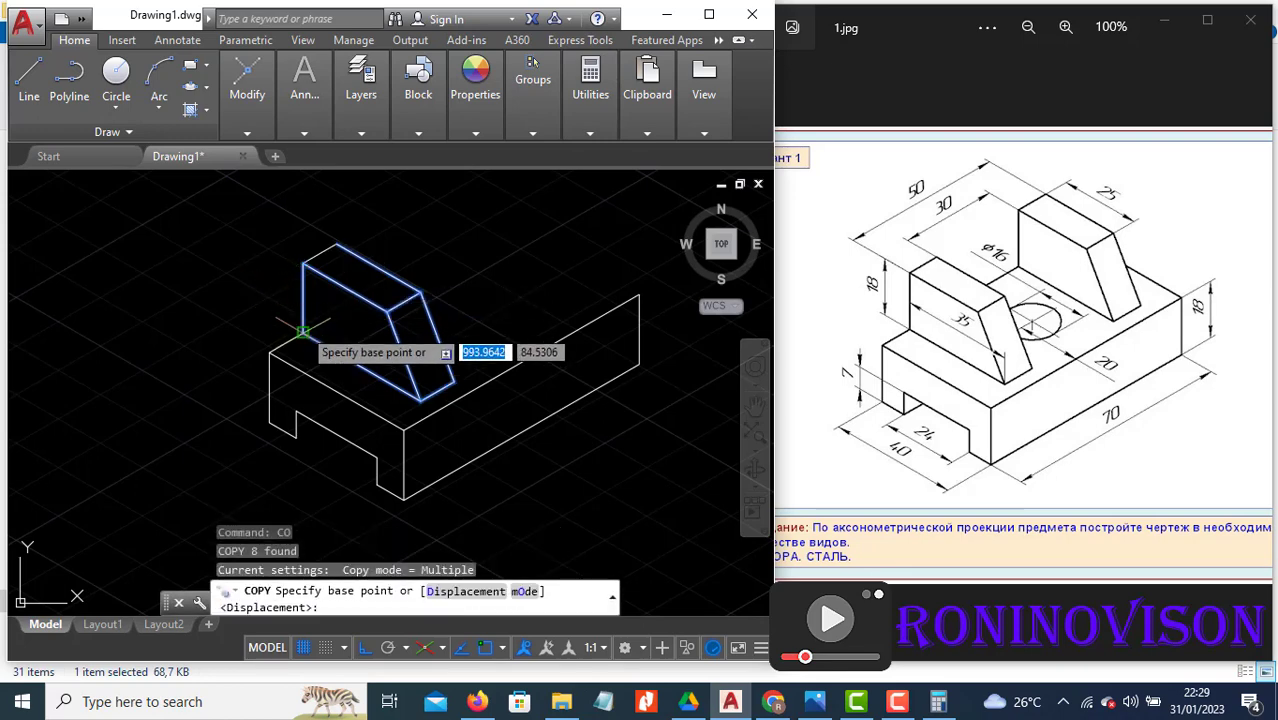
pyautogui.click(304, 329)
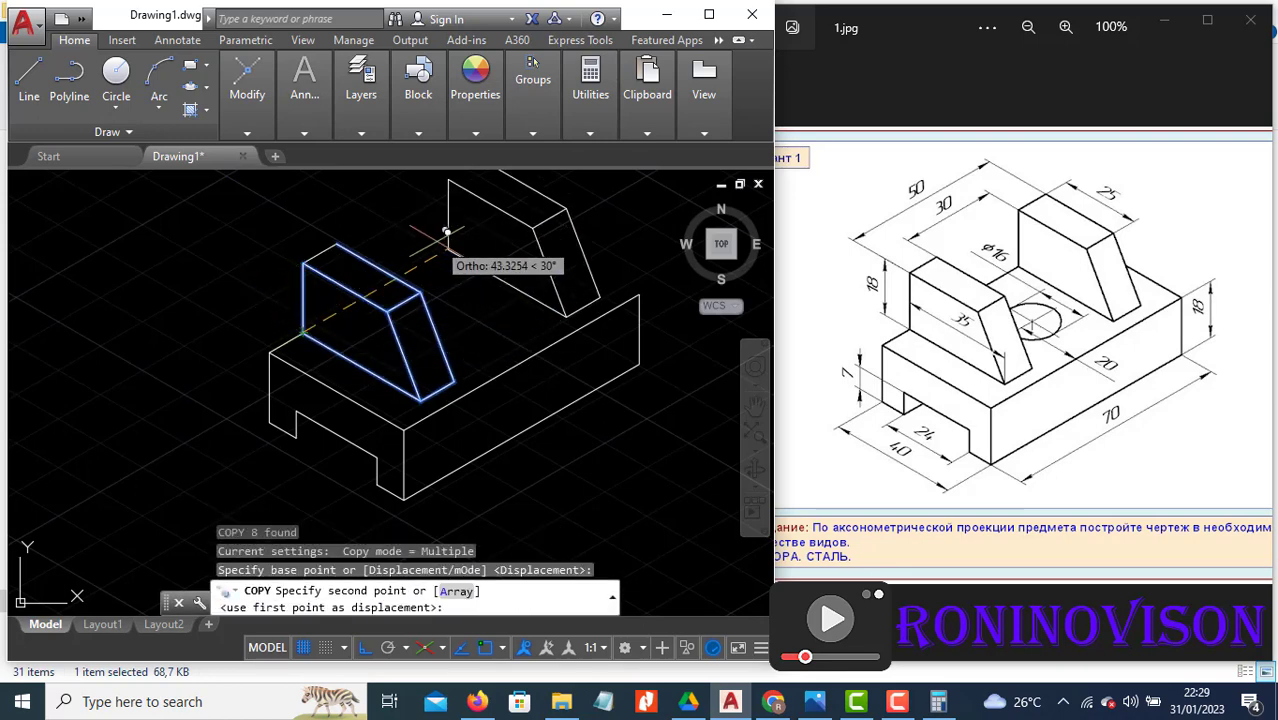
pyautogui.write('40')
pyautogui.press('Return')
pyautogui.press('Escape')
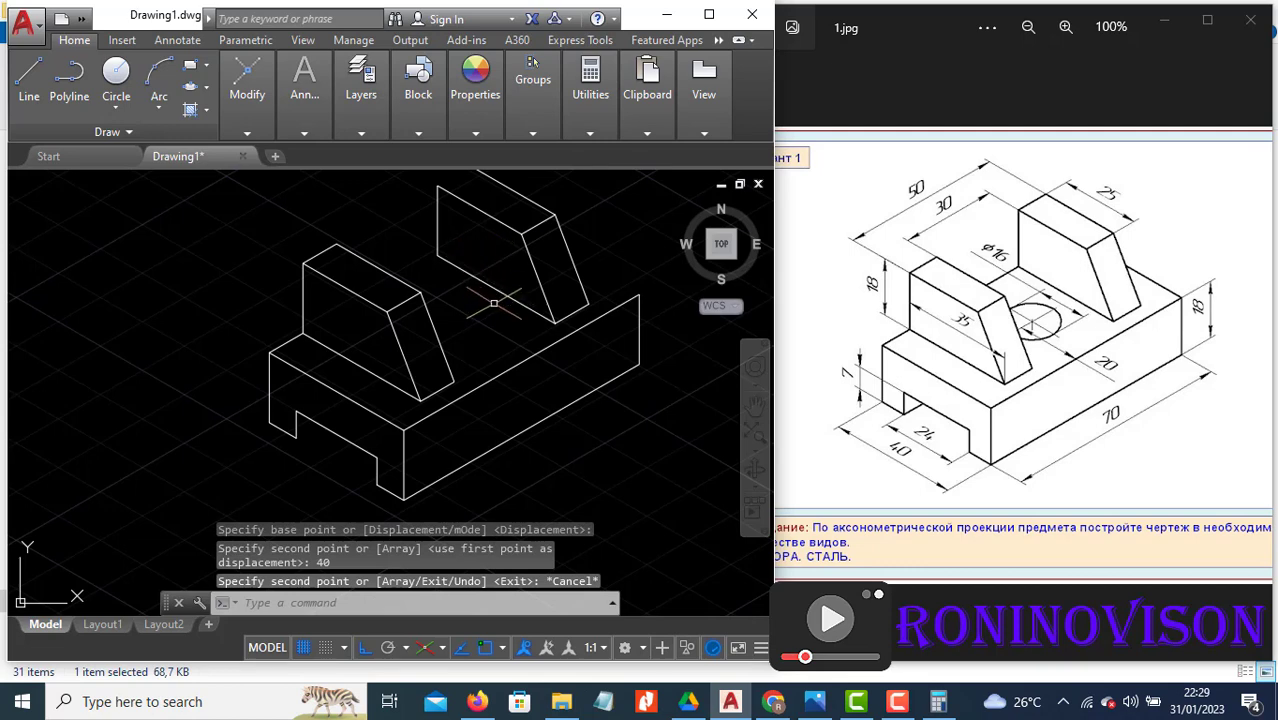
# Step: Draw a line joining the matching back foot corners of the two uprights along the base's top face
pyautogui.write('l')
pyautogui.press('Return')
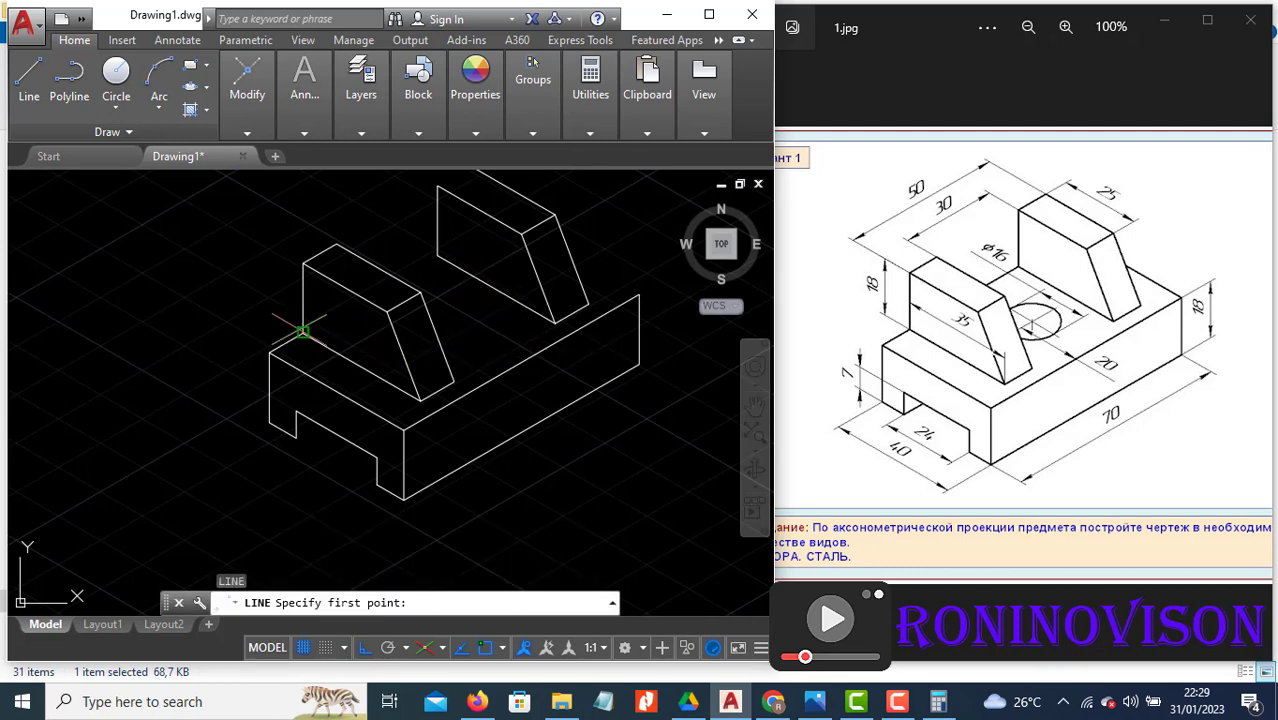
pyautogui.click(284, 338)
pyautogui.click(440, 257)
pyautogui.press('Escape')
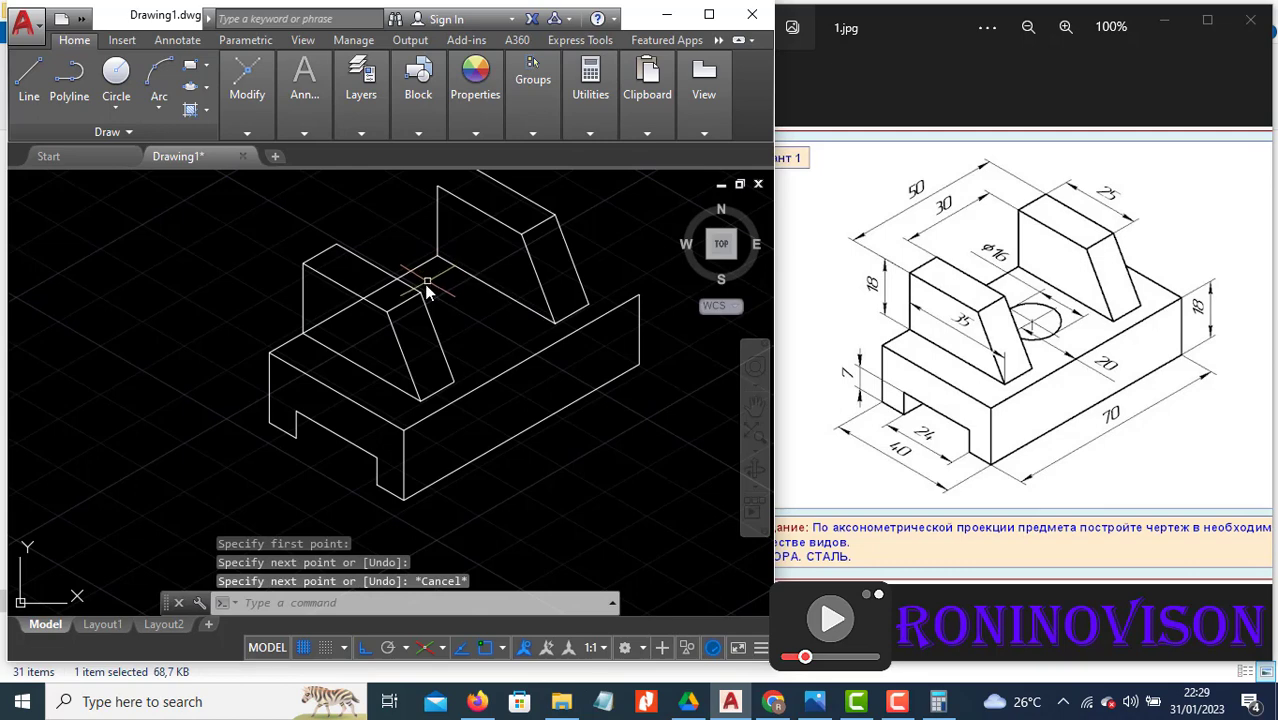
# Step: Trim the part of the base's back top edge hidden behind the front upright
pyautogui.write('tr')
pyautogui.press('Return')
pyautogui.press('Return')
pyautogui.click(335, 300)
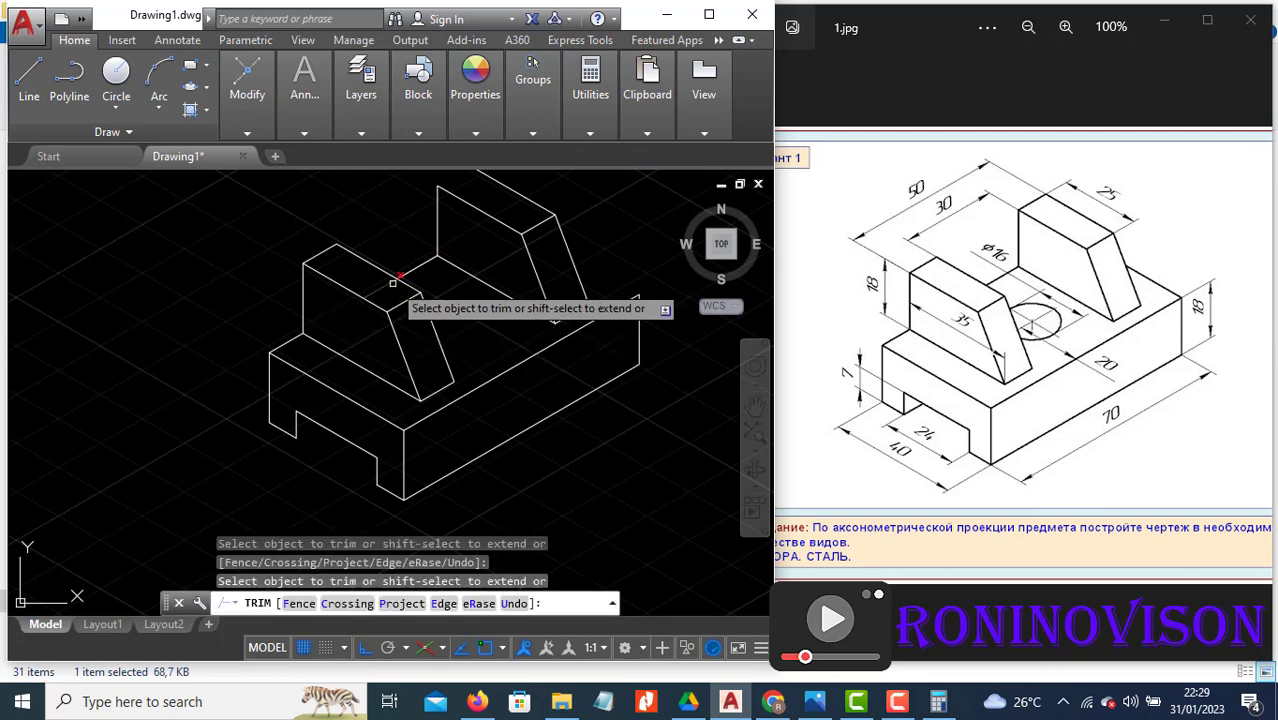
pyautogui.press('Escape')
# Step: Draw the missing short top edge of the rear upright, joining its front and back profiles
pyautogui.scroll(-1, 390, 325)
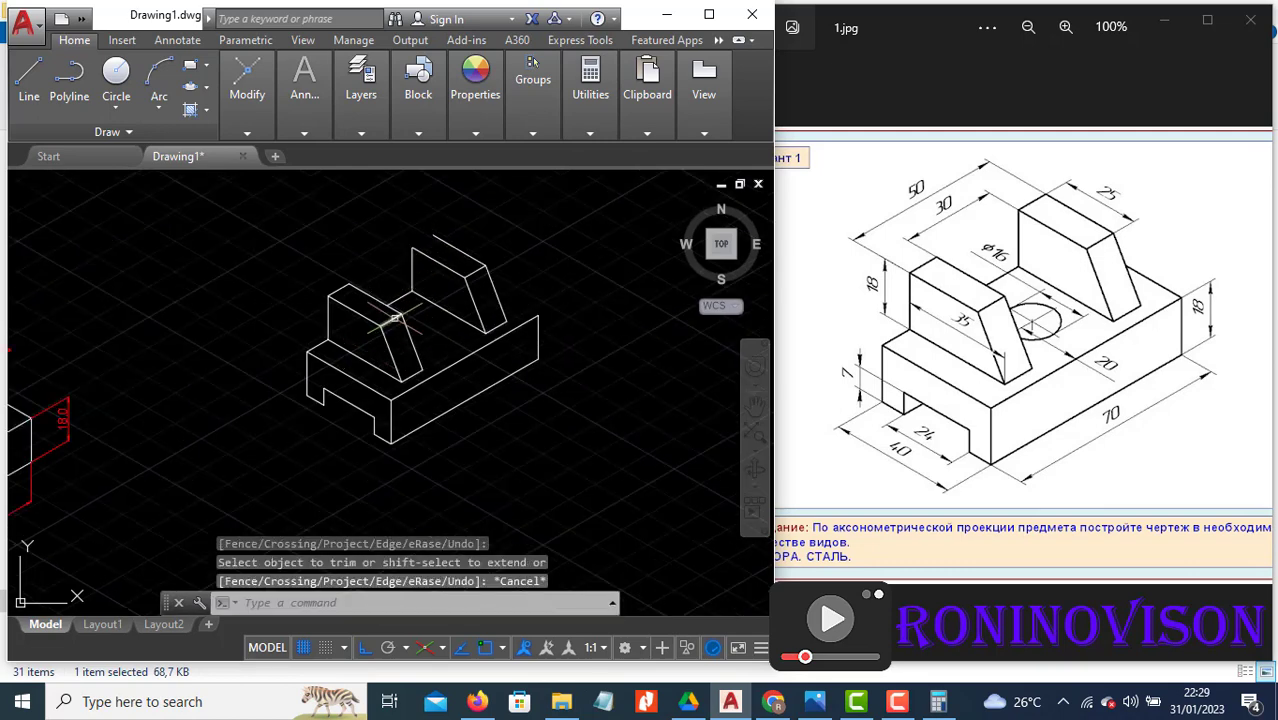
pyautogui.write('l')
pyautogui.press('Return')
pyautogui.click(433, 234)
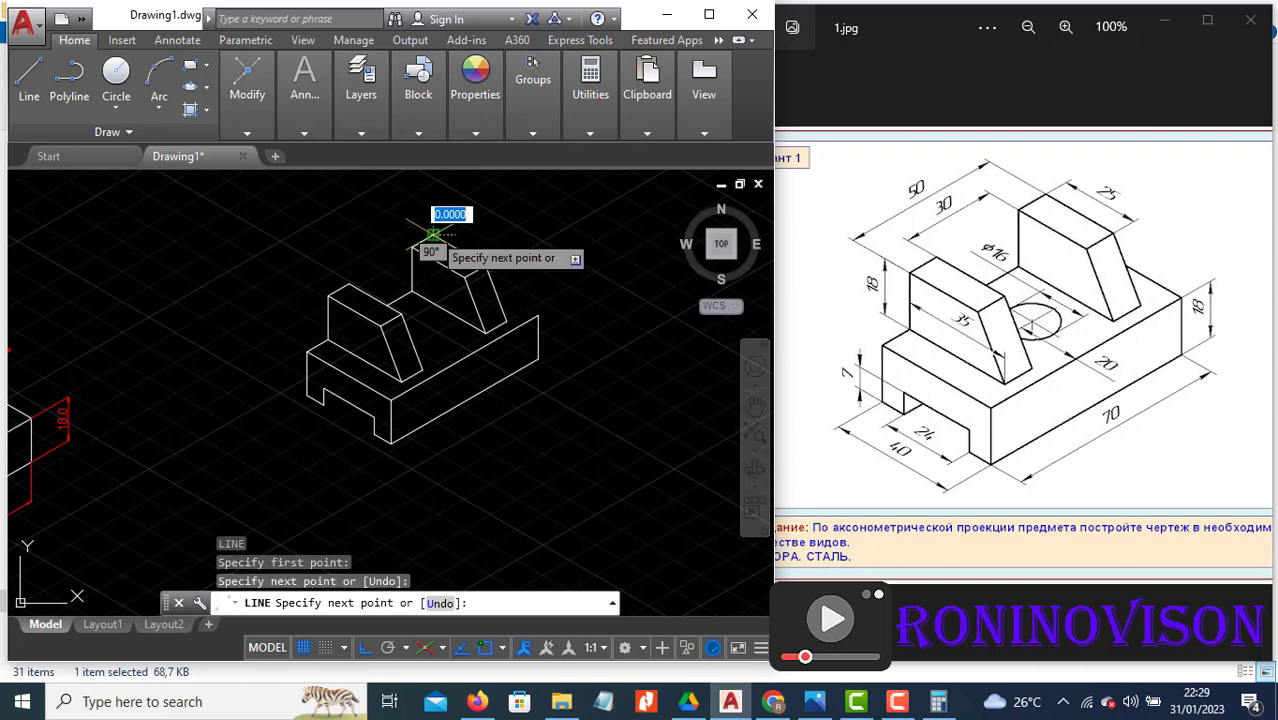
pyautogui.press('Escape')
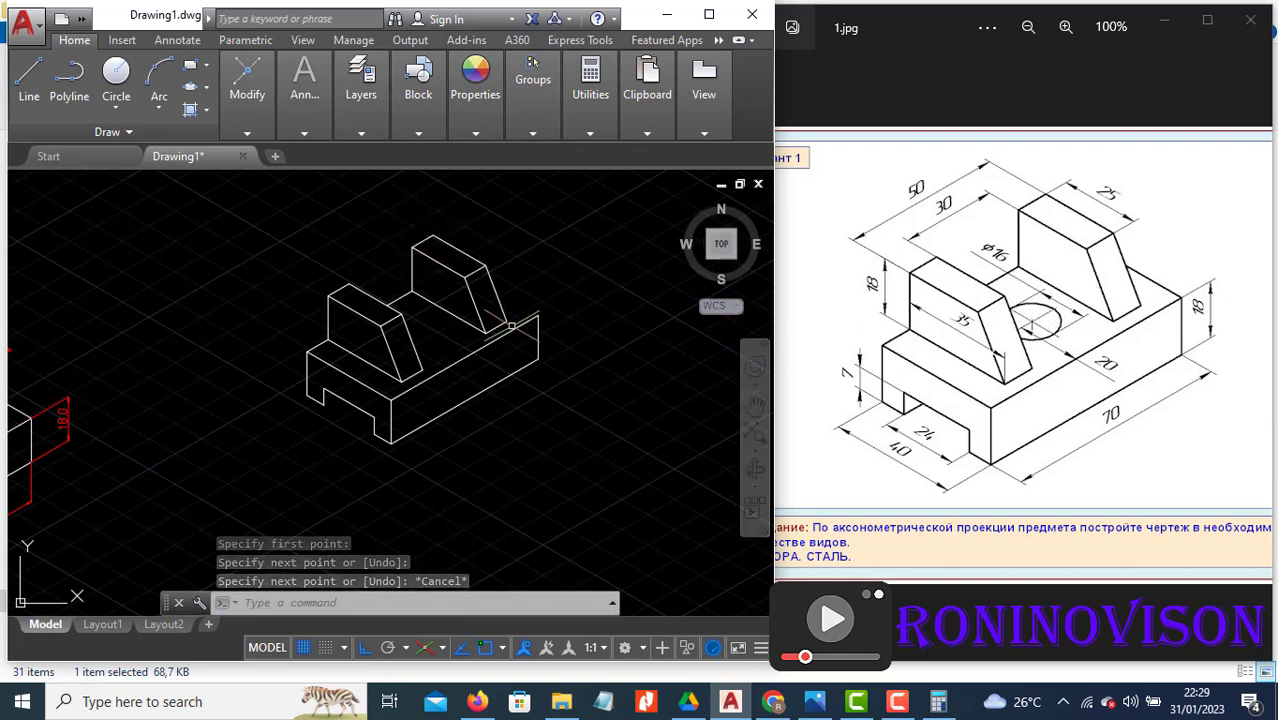
# Step: Draw the base's far end top edge from its outer corner to behind the rear upright's slanted face
pyautogui.write('l')
pyautogui.press('Return')
pyautogui.click(538, 315)
pyautogui.scroll(4, 512, 306)
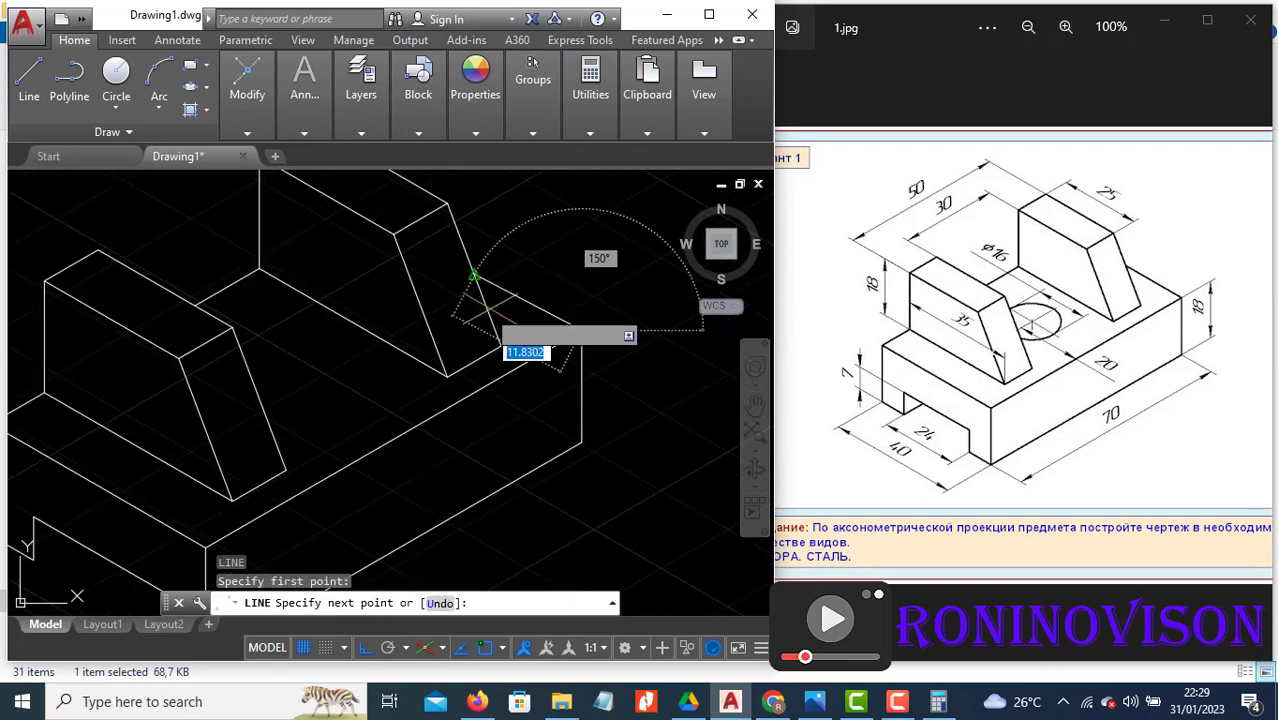
pyautogui.click(440, 258)
pyautogui.press('Escape')
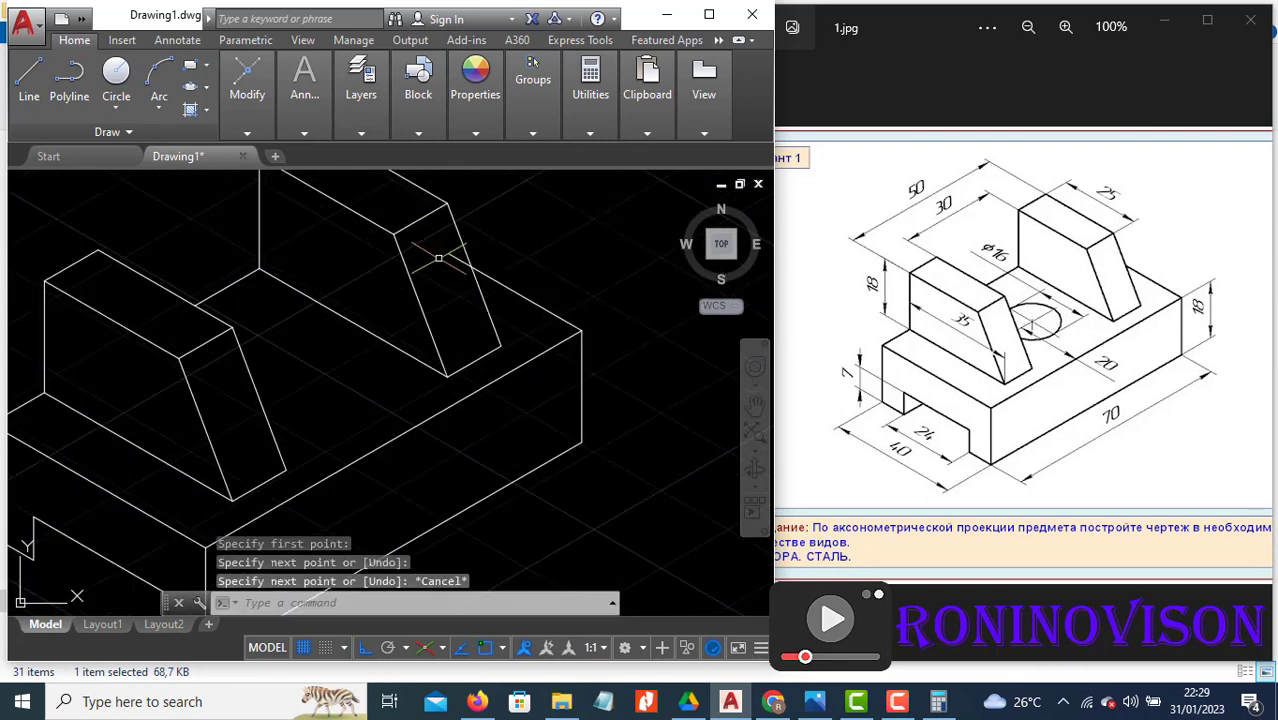
pyautogui.write('t')
pyautogui.press('Return')
pyautogui.press('Escape')
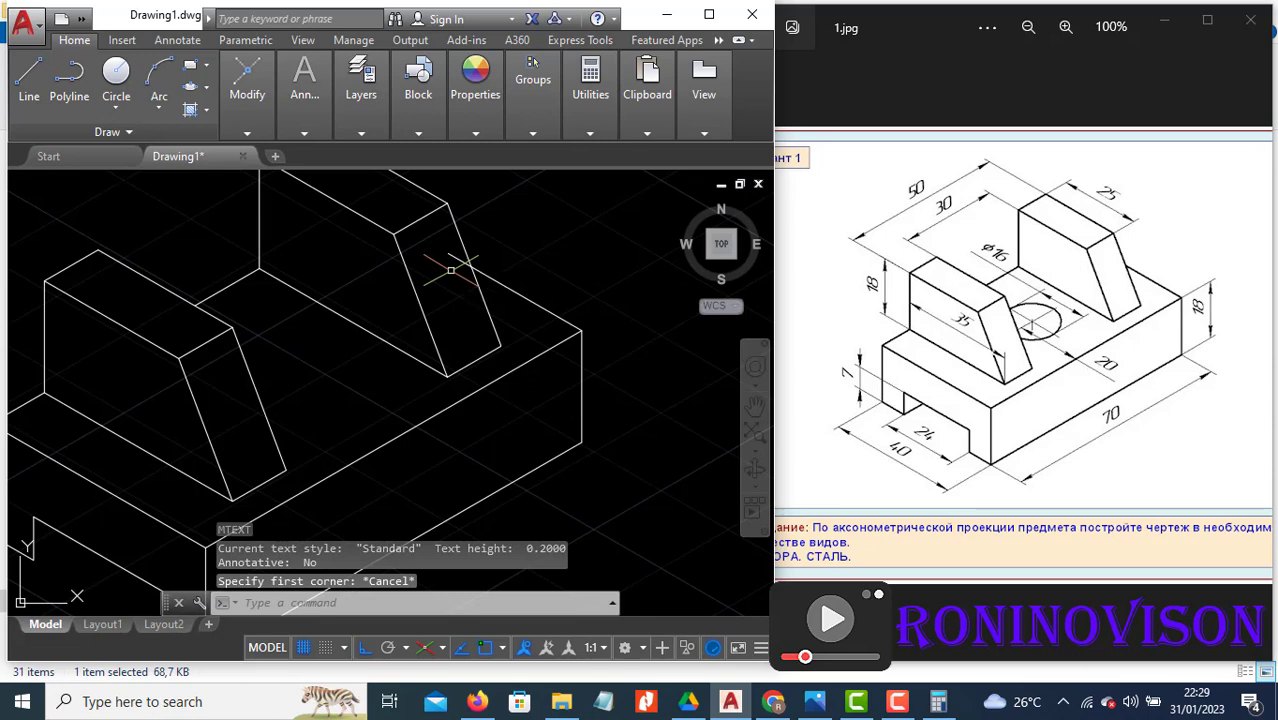
# Step: Trim the part of the base's far end edge that runs inside the rear upright's slanted face
pyautogui.write('tr')
pyautogui.press('Return')
pyautogui.press('Return')
pyautogui.press('Escape')
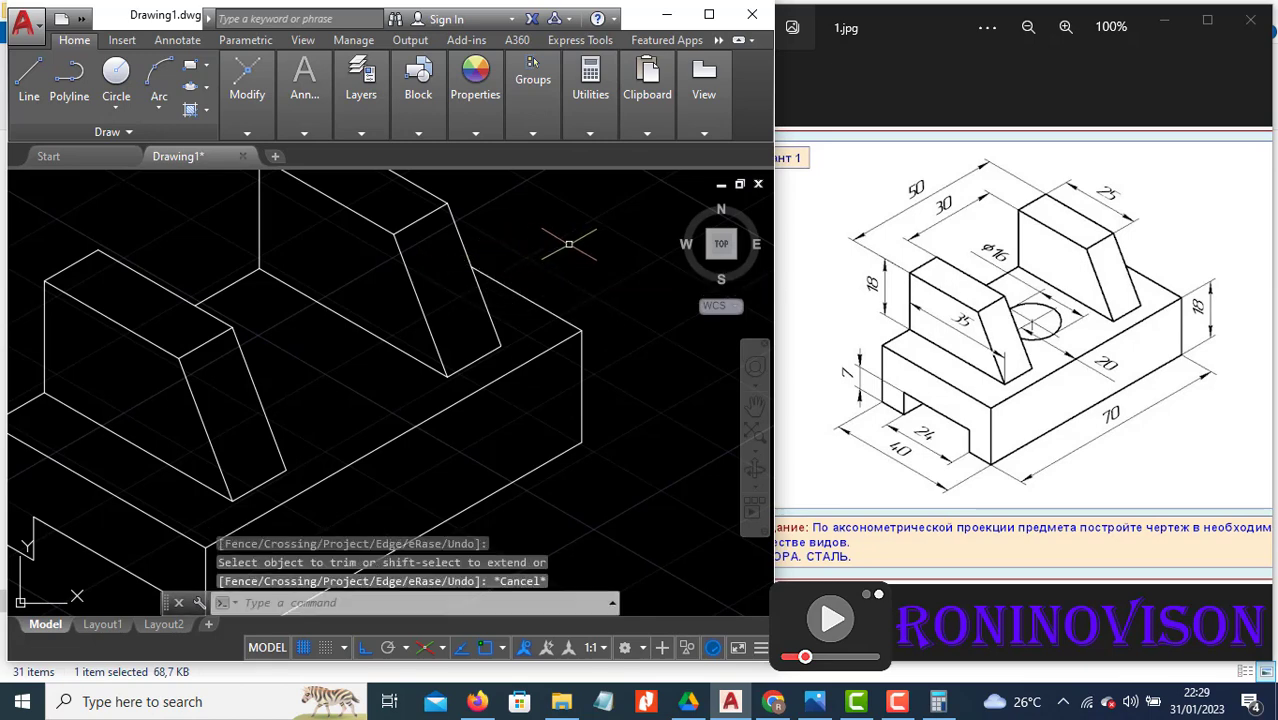
# Step: Draw the slot's inner bottom edge from its lower corner, running back along the base's length past the slot's upper edge
pyautogui.scroll(-2, 569, 271)
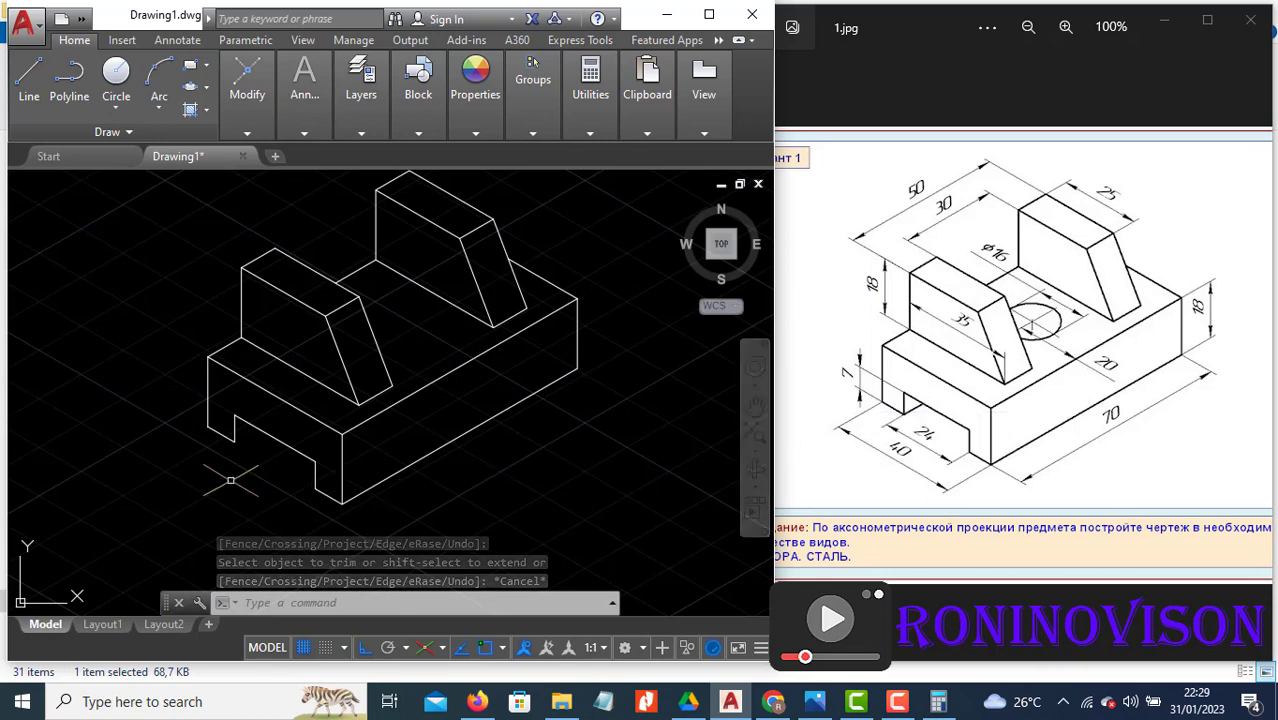
pyautogui.press('l')
pyautogui.press('Return')
pyautogui.click(235, 440)
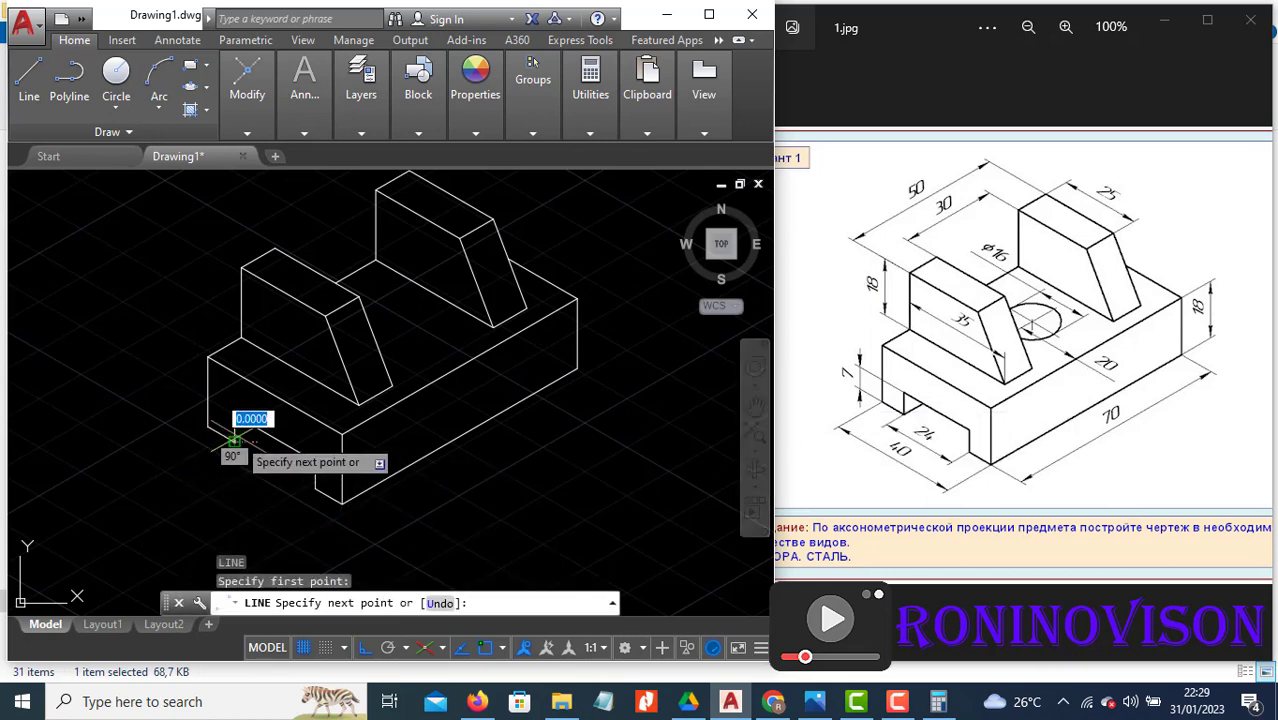
pyautogui.scroll(4, 242, 428)
pyautogui.click(272, 418)
pyautogui.press('Escape')
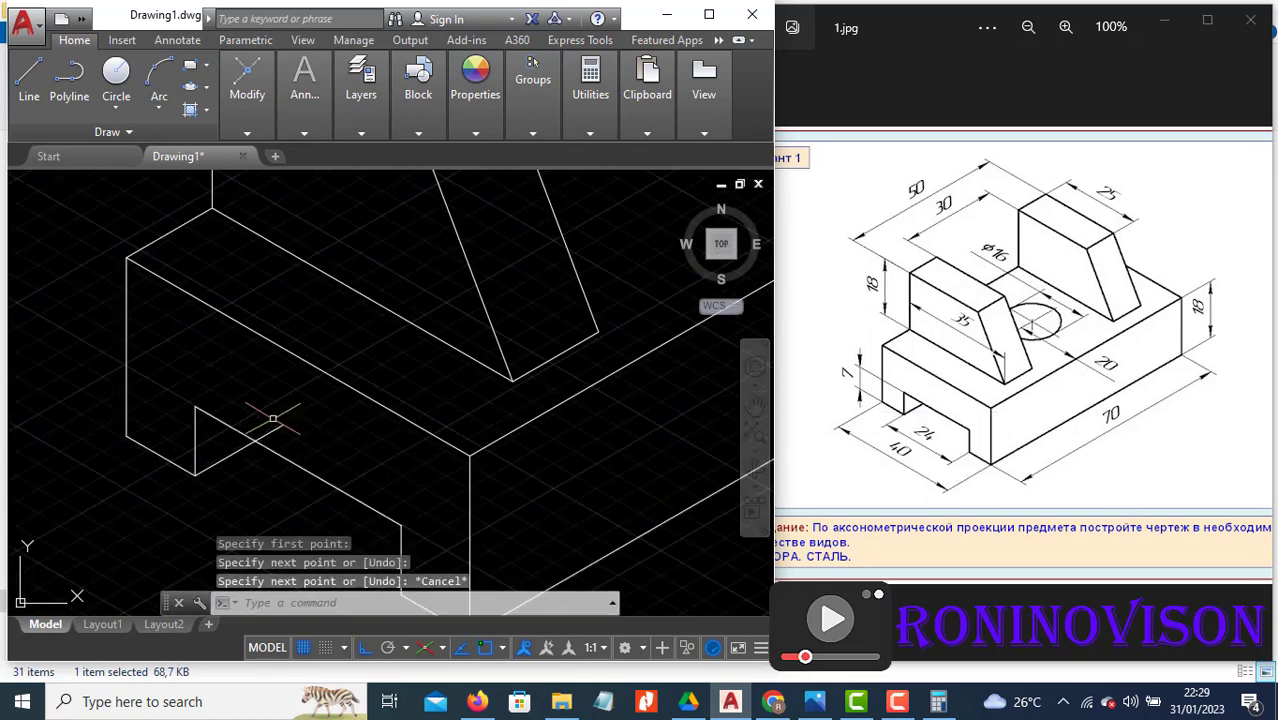
# Step: Trim the slot's inner edge where it extends beyond the slot's upper edge
pyautogui.write('r')
pyautogui.press('Return')
pyautogui.press('Return')
pyautogui.press('Escape')
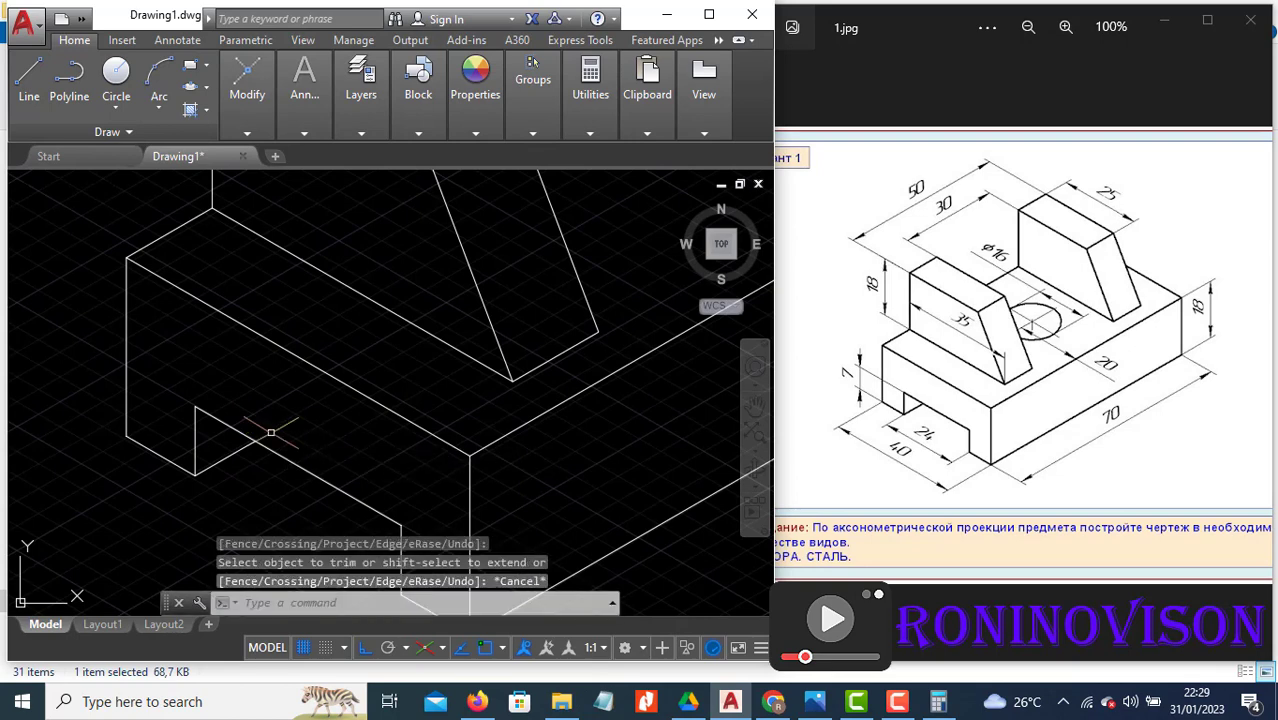
# Step: Draw a helper line 20 long from the midpoint of the base's long near top edge inward across the top face
pyautogui.scroll(-2, 273, 442)
pyautogui.scroll(-2, 273, 442)
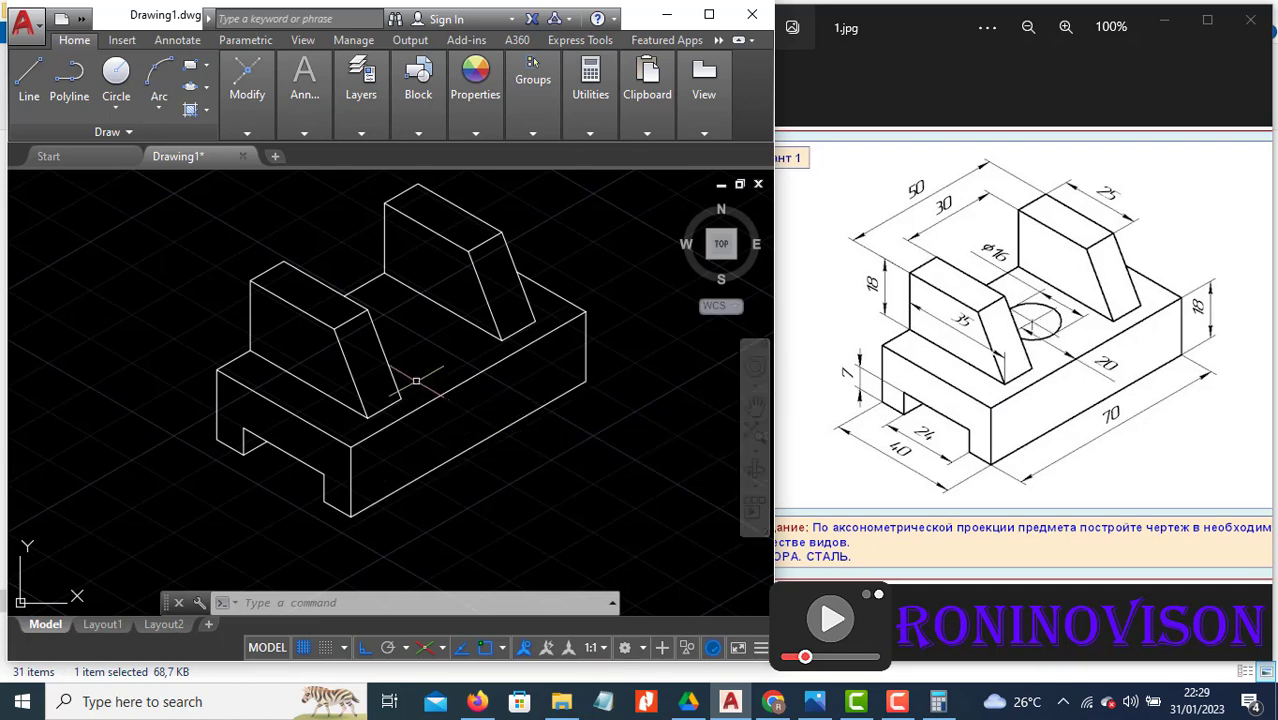
pyautogui.write('l')
pyautogui.press('Return')
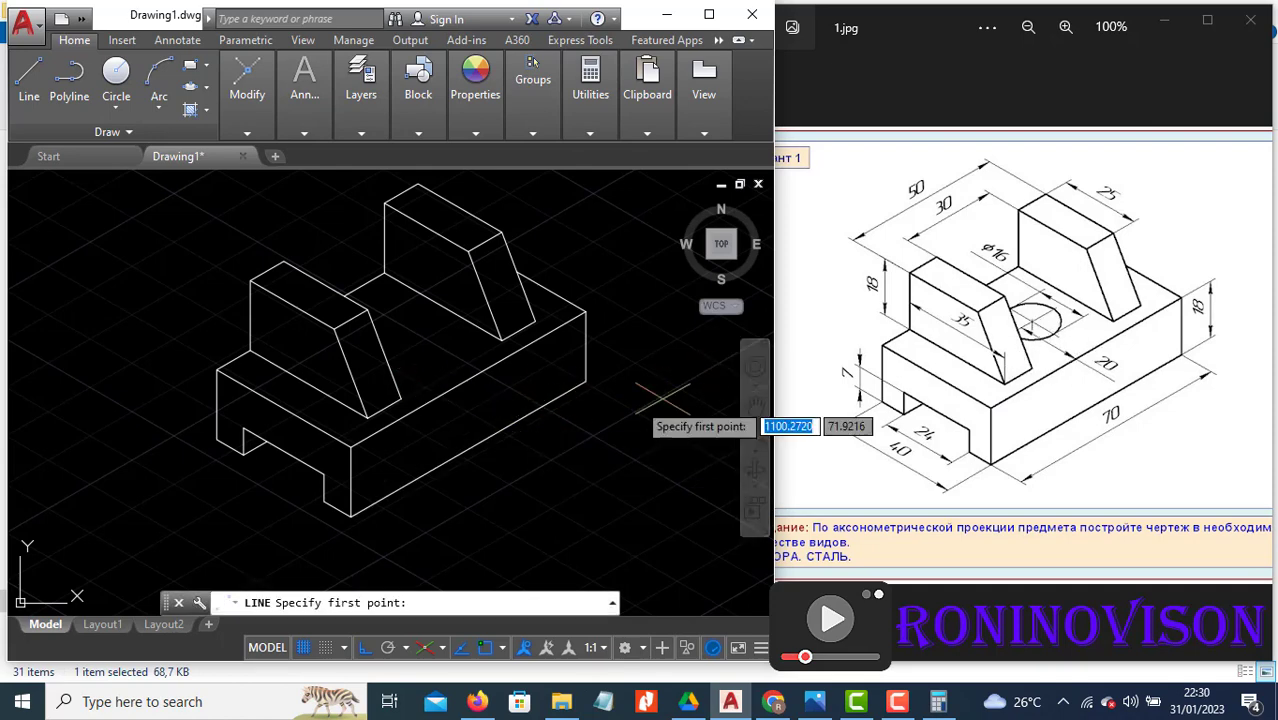
pyautogui.click(444, 365)
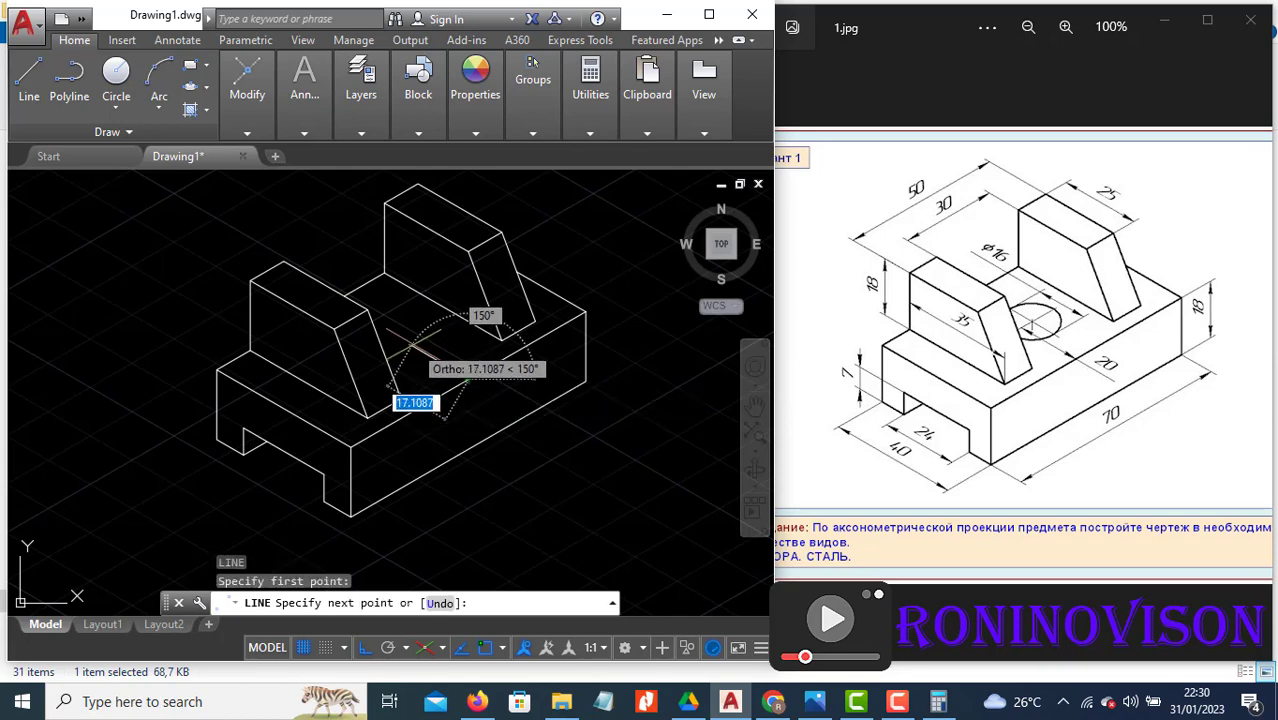
pyautogui.write('2')
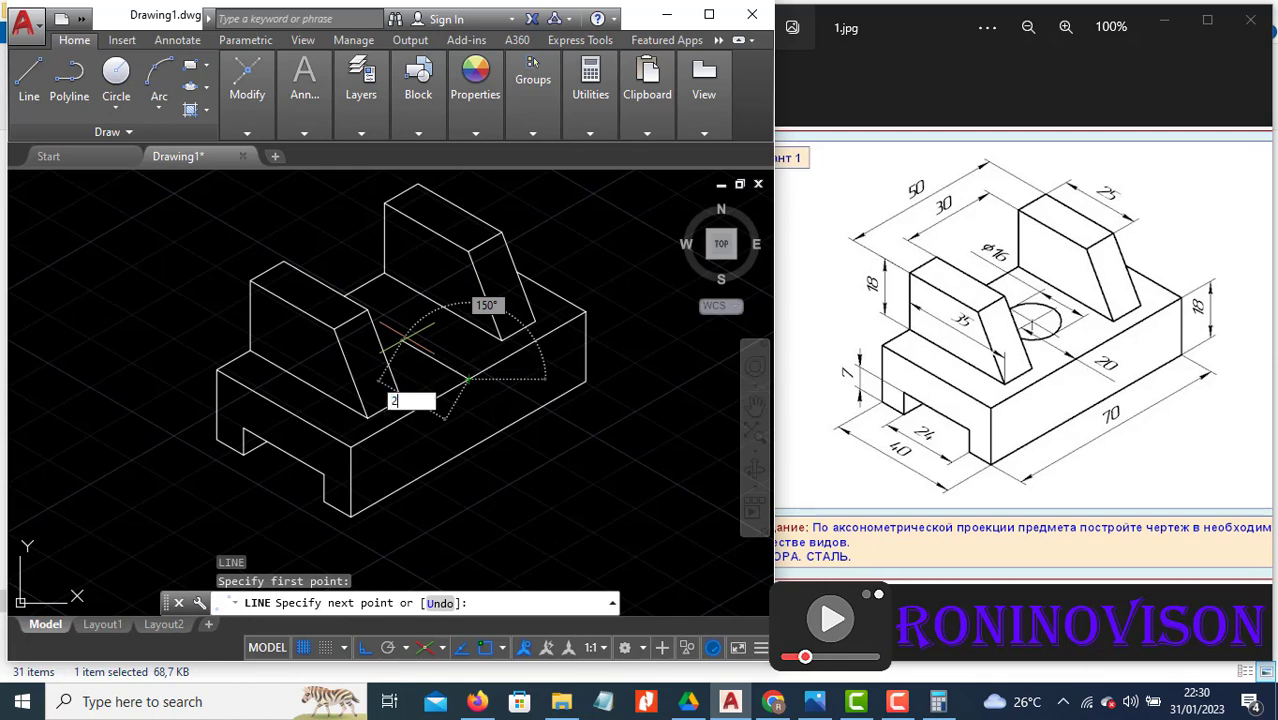
pyautogui.write('0')
pyautogui.press('Return')
pyautogui.press('Return')
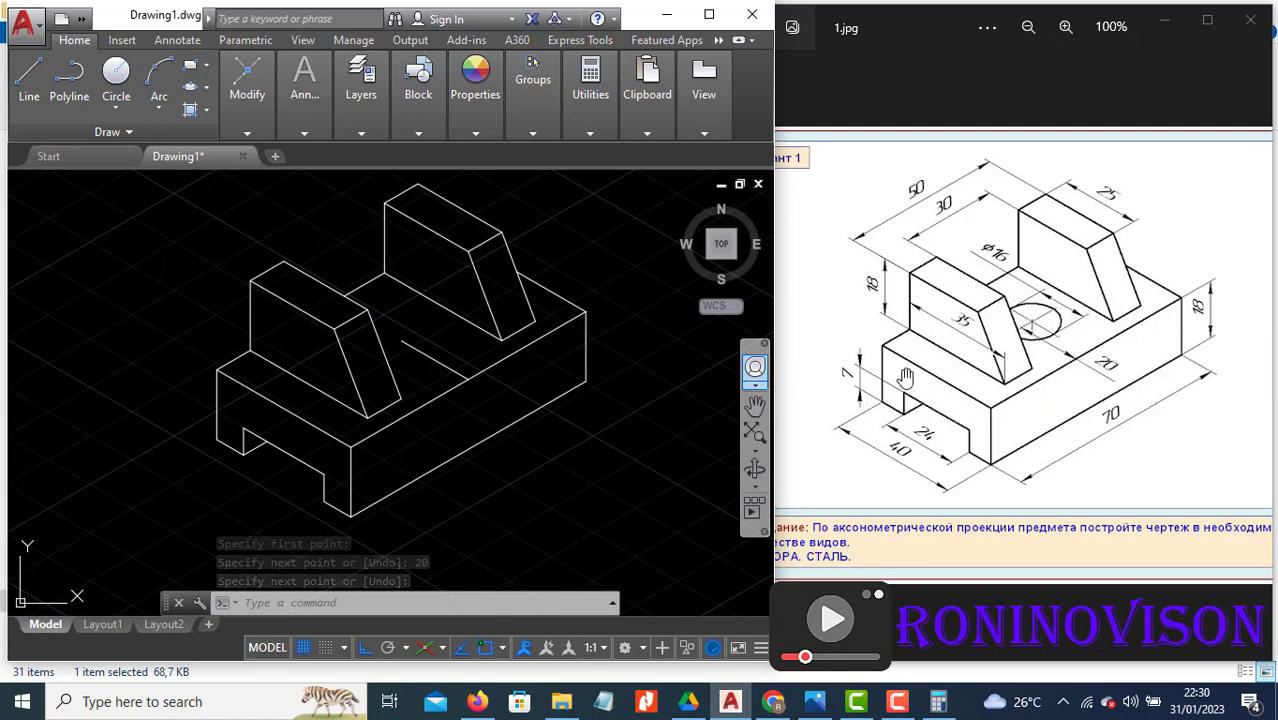
# Step: Draw an isocircle of radius 8 in the top isoplane, centred on the helper line's inner end
pyautogui.write('e')
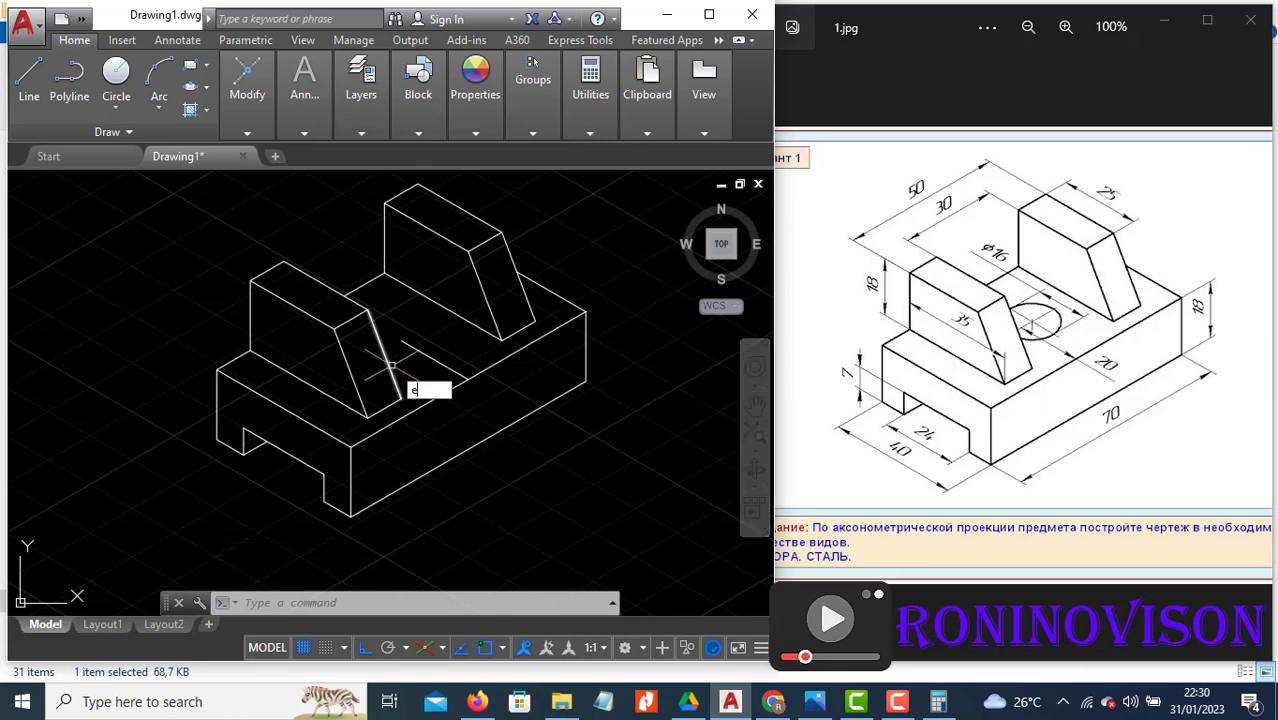
pyautogui.write('l')
pyautogui.click(449, 410)
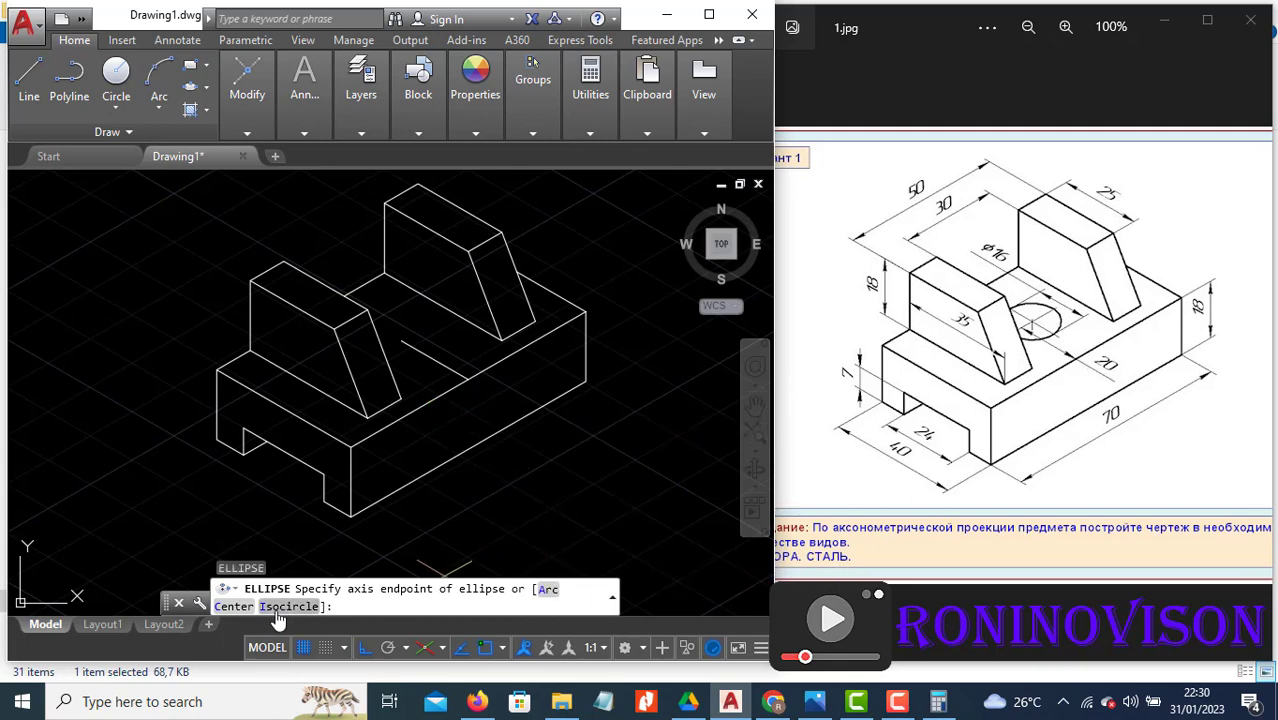
pyautogui.click(289, 607)
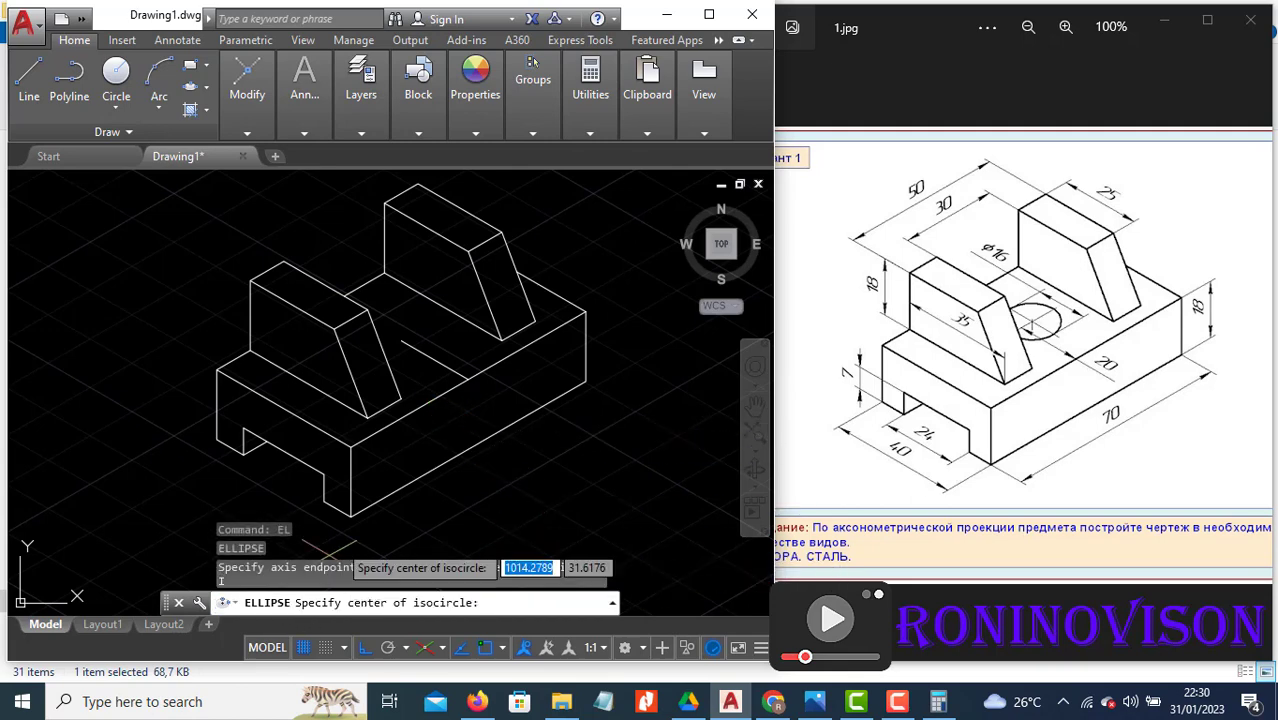
pyautogui.click(401, 341)
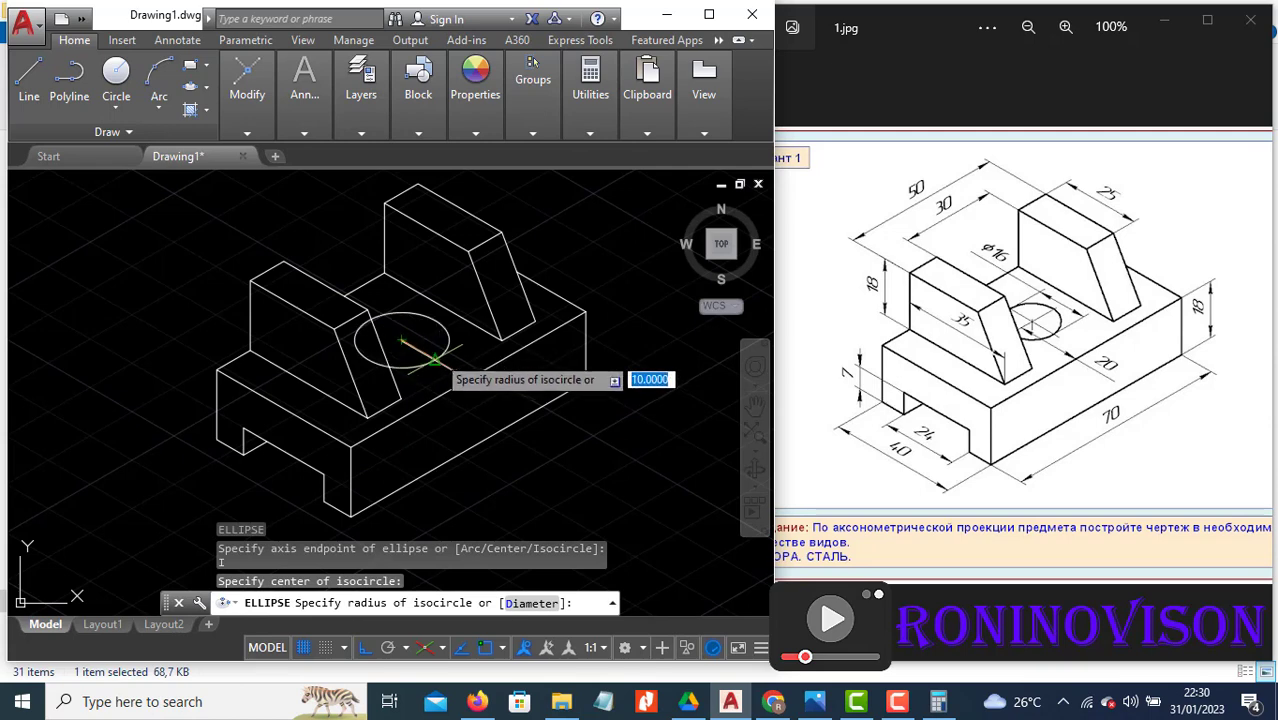
pyautogui.press('F5')
pyautogui.press('F5')
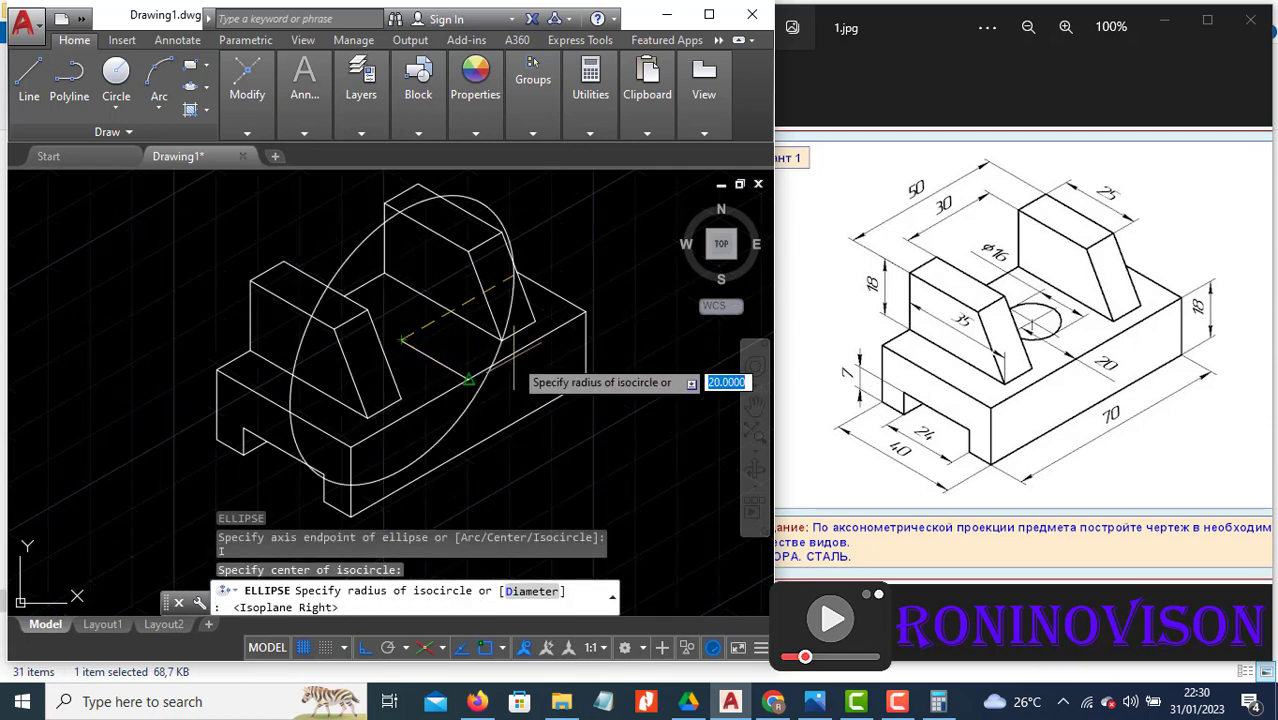
pyautogui.press('F5')
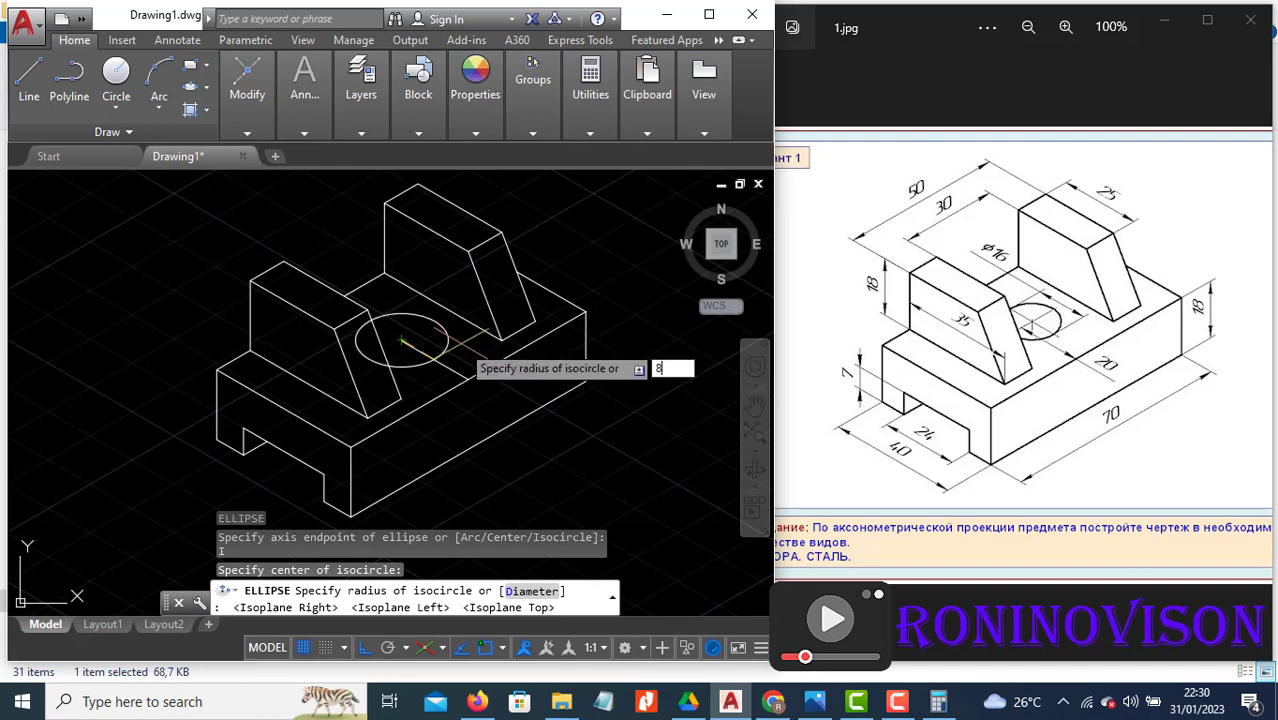
pyautogui.press('Return')
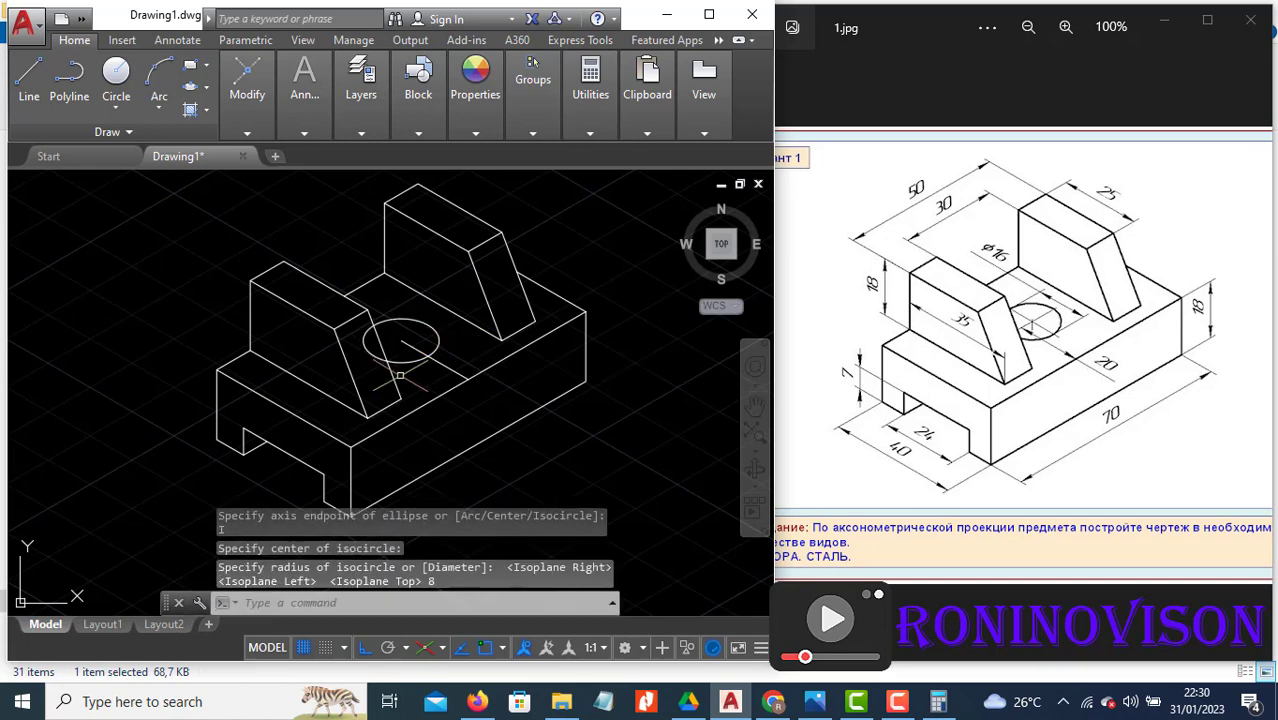
# Step: Trim the part of the isocircle hidden behind the front upright's slanted face
pyautogui.write('tr')
pyautogui.press('Return')
pyautogui.press('Return')
pyautogui.click(366, 336)
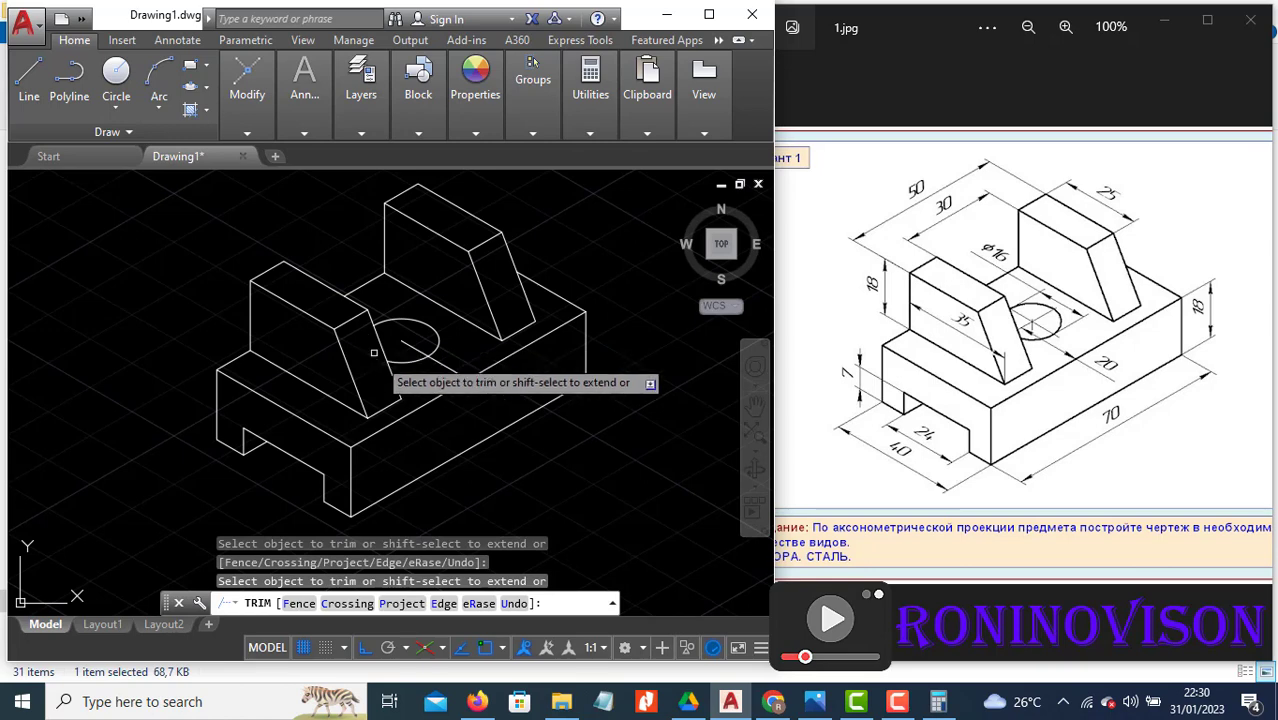
pyautogui.press('Escape')
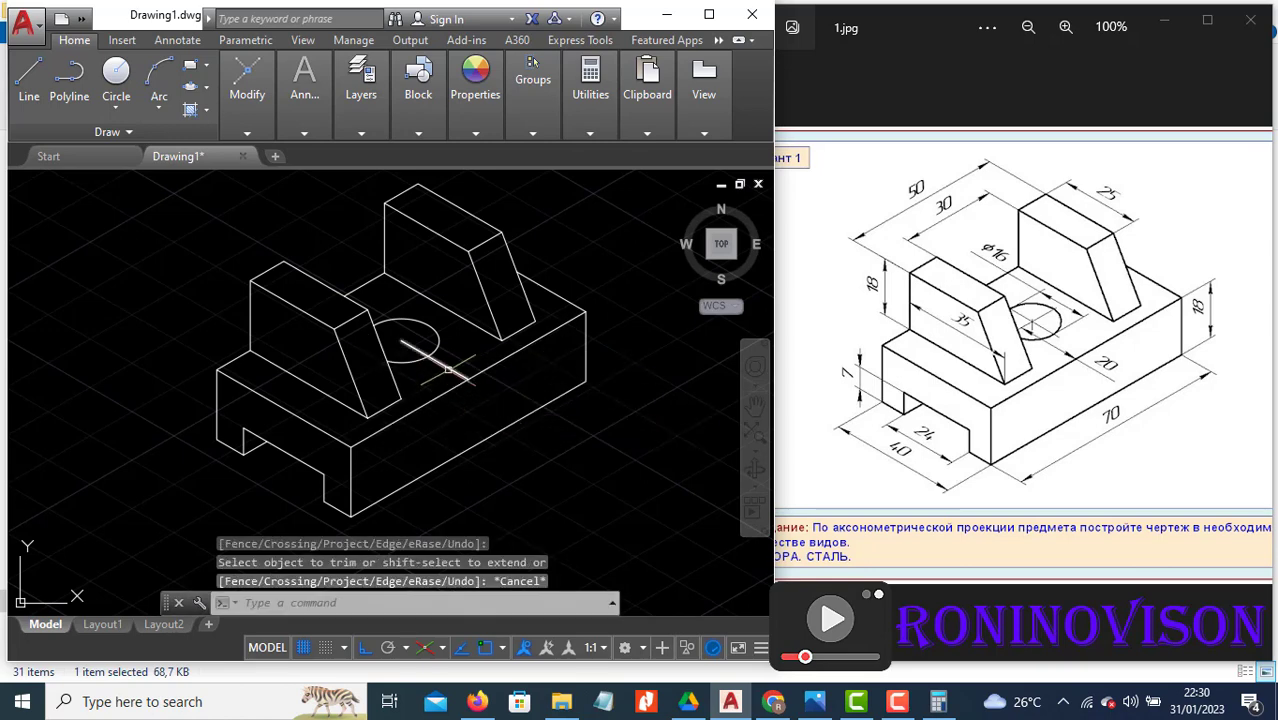
# Step: Erase the helper line running from the base's edge to the hole's centre
pyautogui.click(447, 369)
pyautogui.write('e')
pyautogui.press('Return')
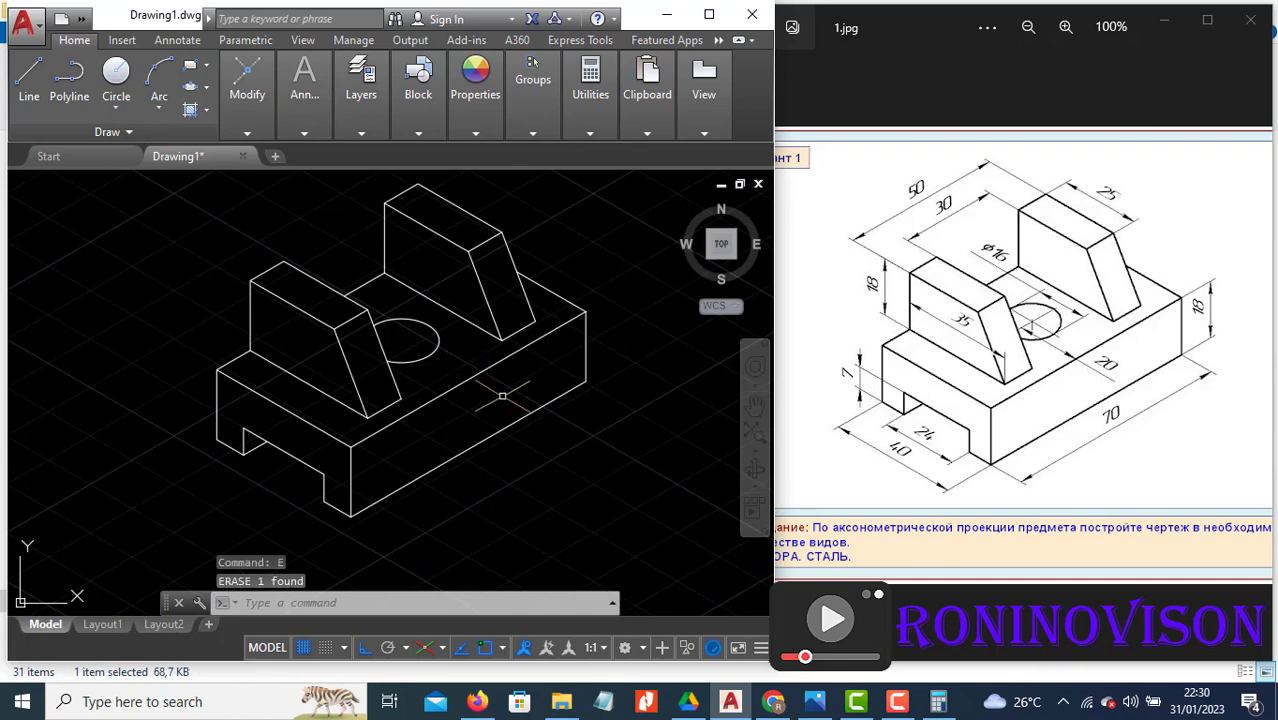
pyautogui.moveTo(439, 373); pyautogui.dragTo(444, 408, button='middle')
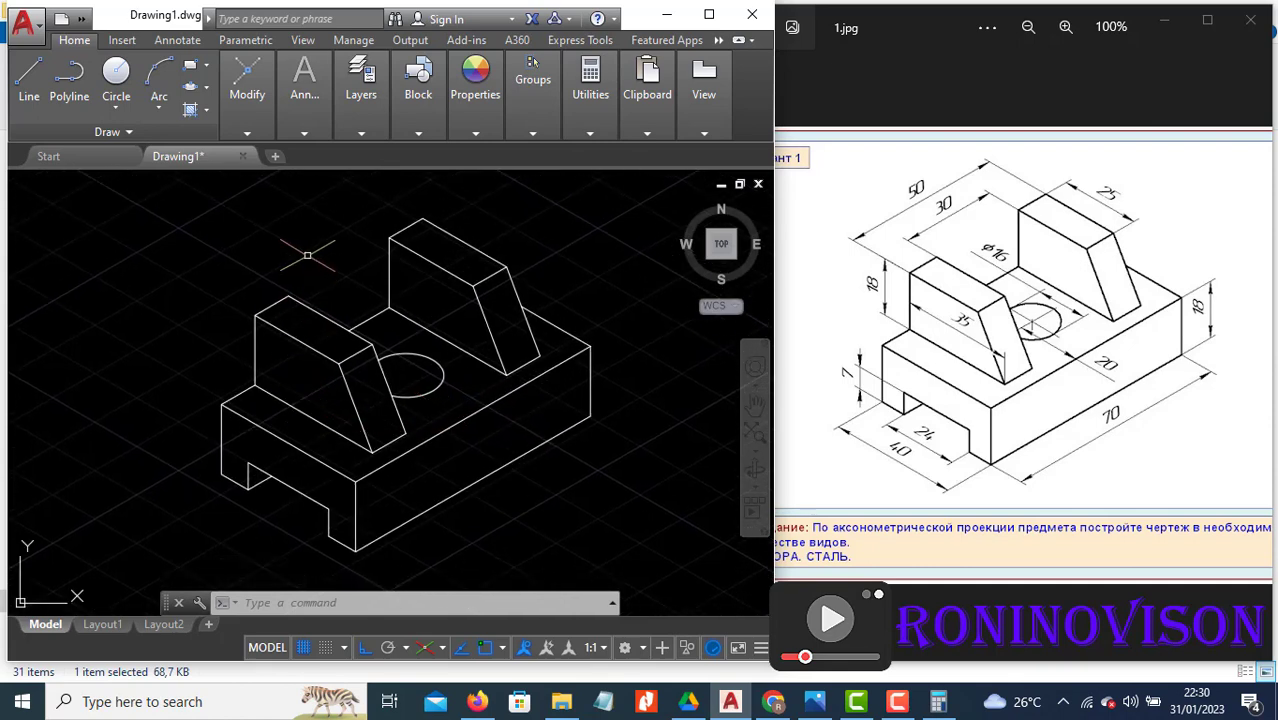
# Step: Add an aligned dimension for the overall span between the outer top back corners of the two uprights, offset behind the part
pyautogui.click(306, 133)
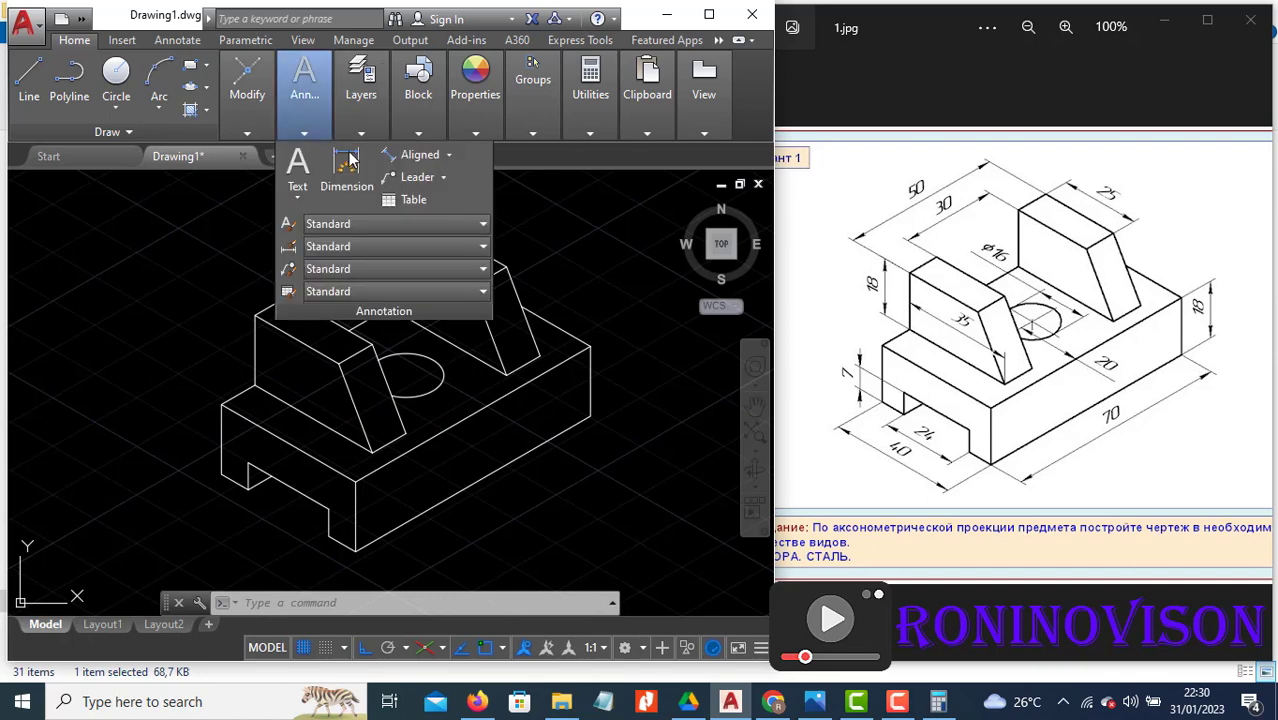
pyautogui.click(409, 157)
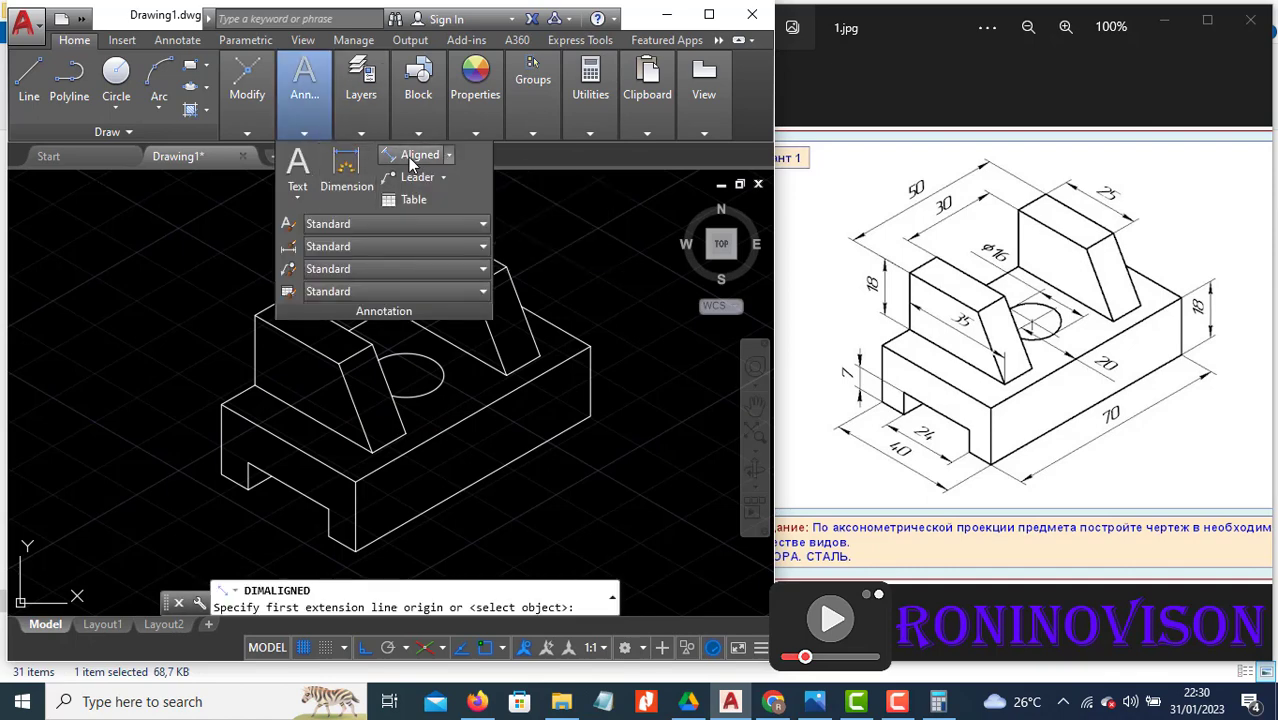
pyautogui.scroll(1, 338, 449)
pyautogui.scroll(-1, 334, 456)
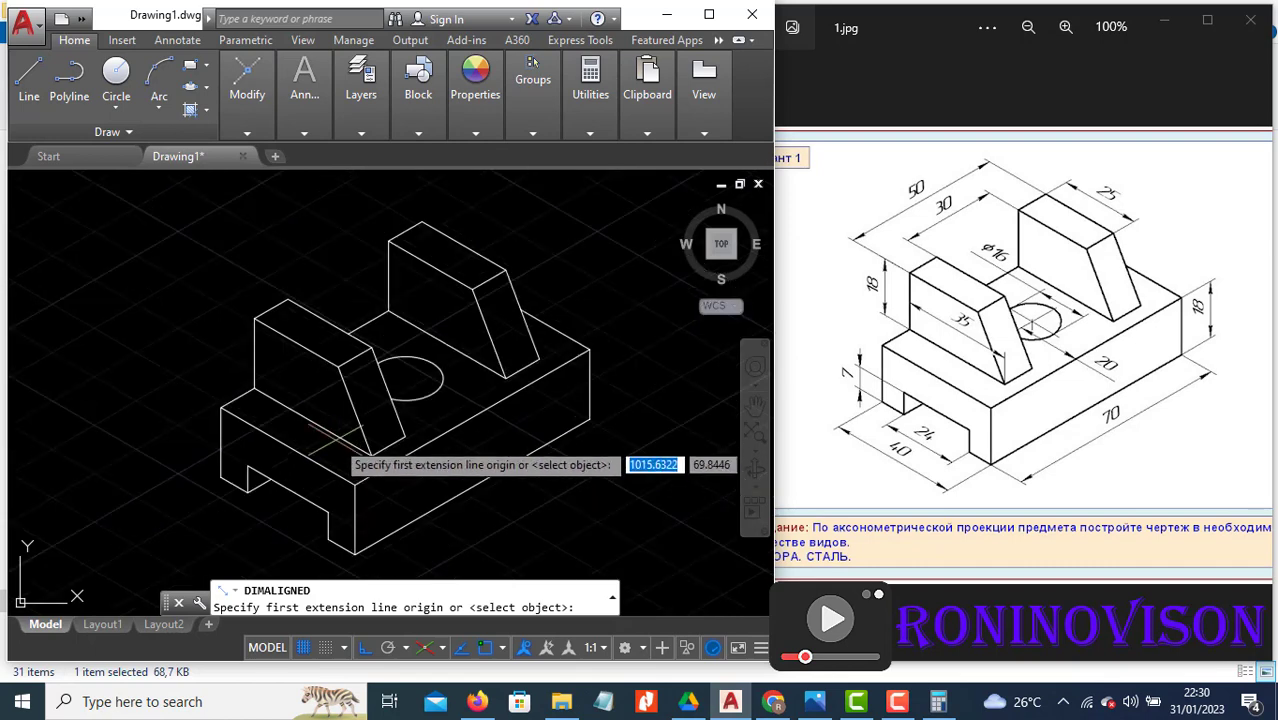
pyautogui.click(255, 318)
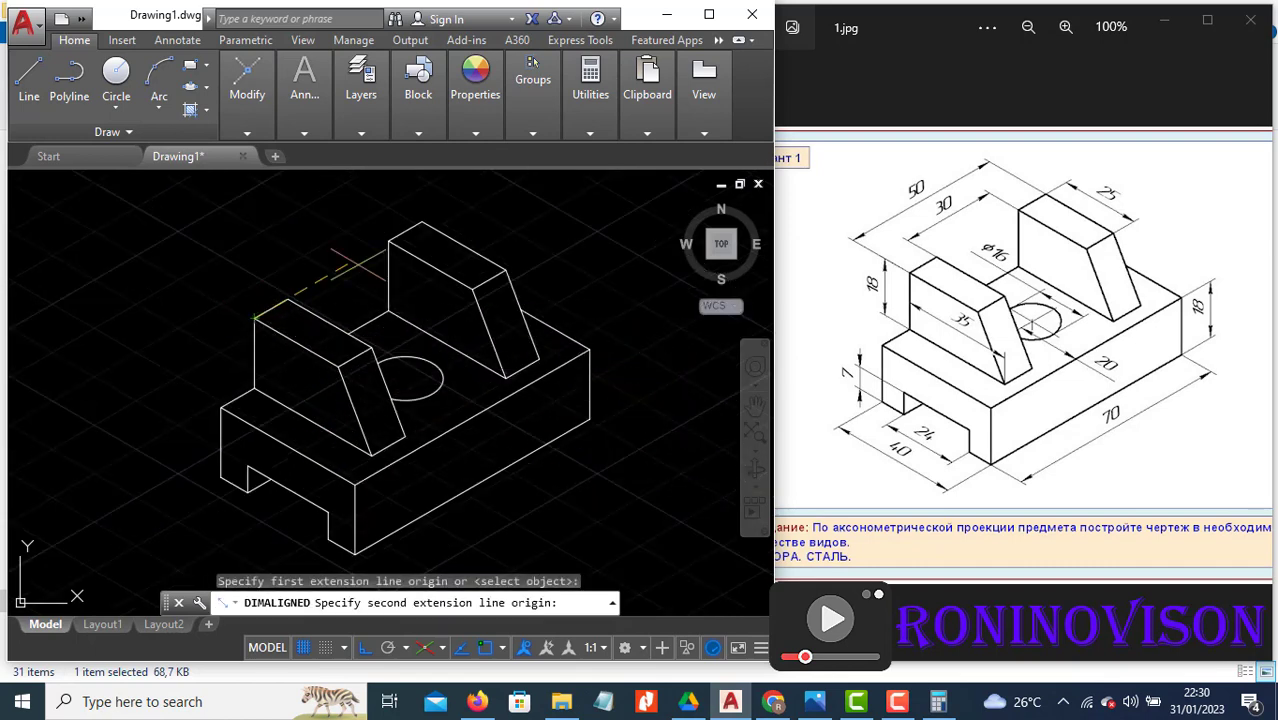
pyautogui.click(423, 220)
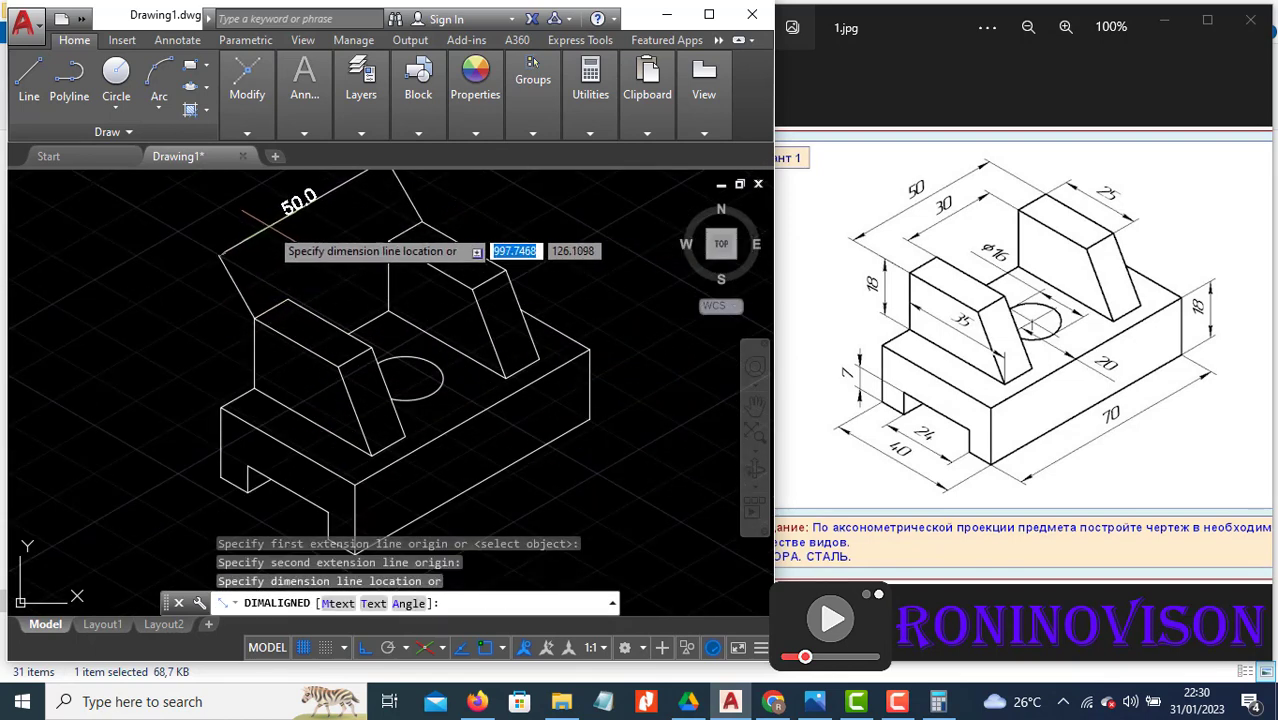
pyautogui.click(270, 256)
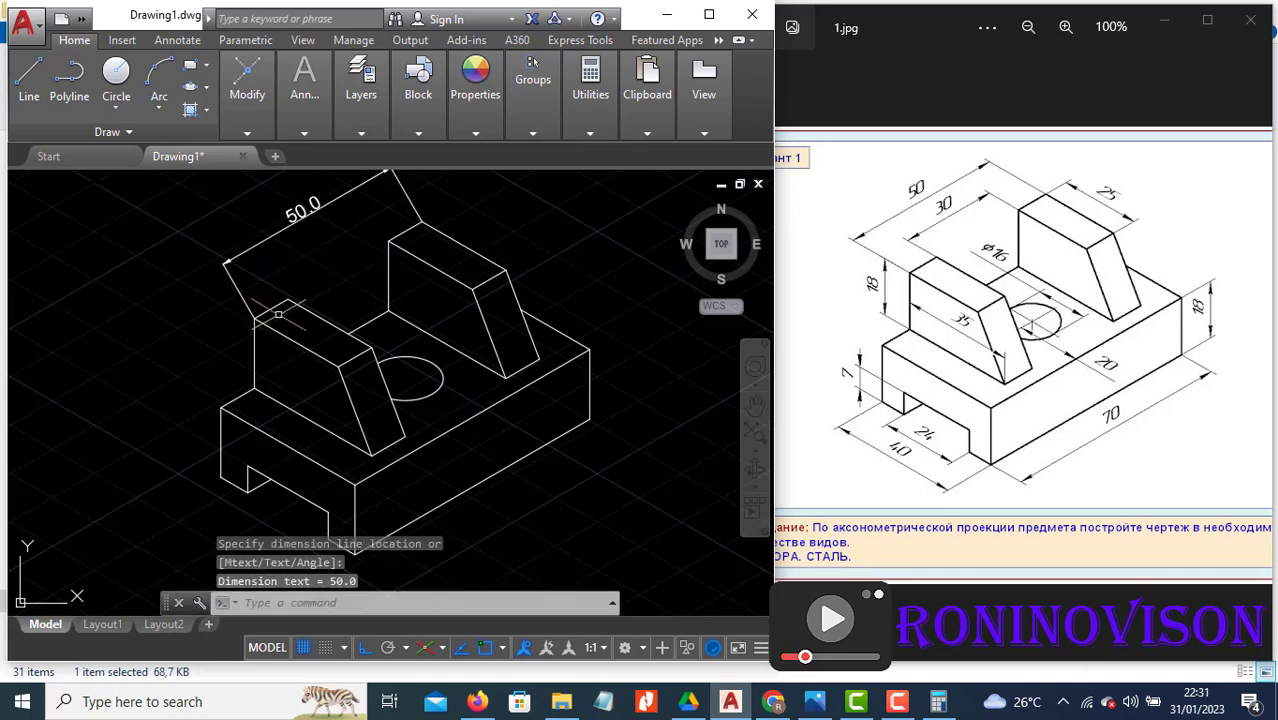
# Step: Add an aligned dimension for the gap between the facing top back corners of the two uprights, inside the overall span dimension
pyautogui.press('Return')
pyautogui.click(286, 298)
pyautogui.click(388, 240)
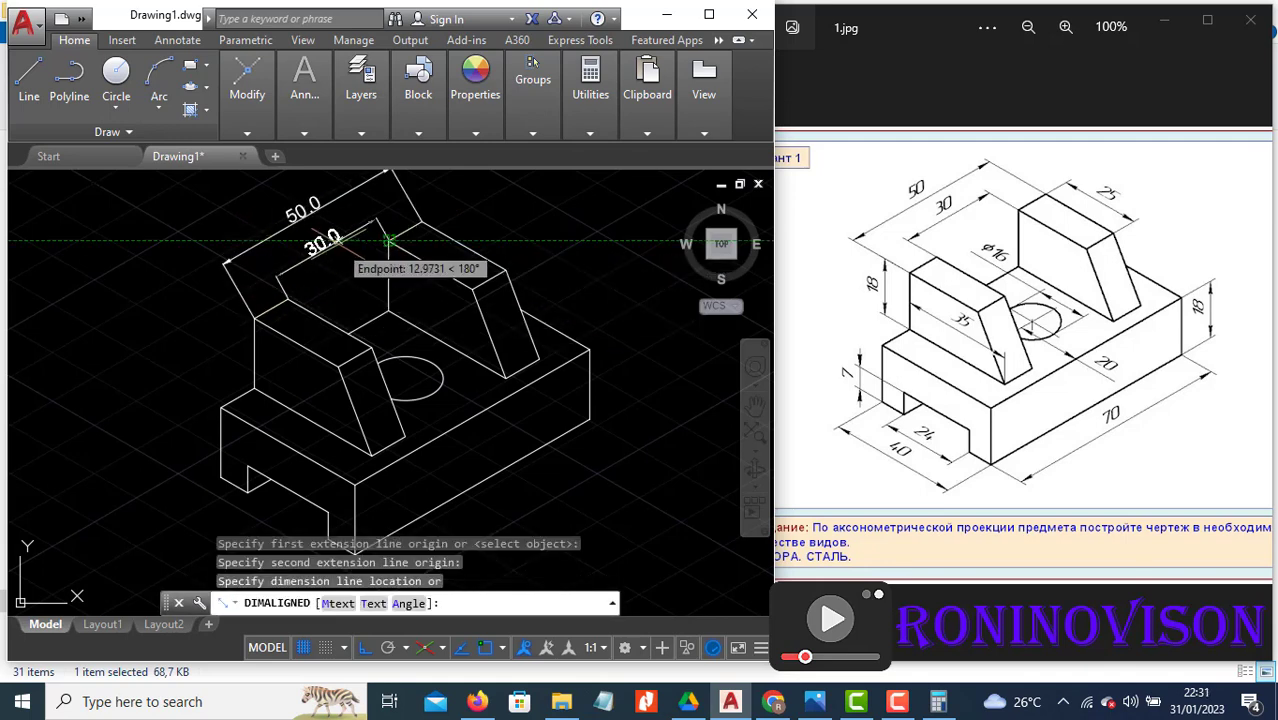
pyautogui.click(388, 240)
# Step: Add an aligned dimension for the height of the front upright's vertical back edge, placed outside the part
pyautogui.press('Return')
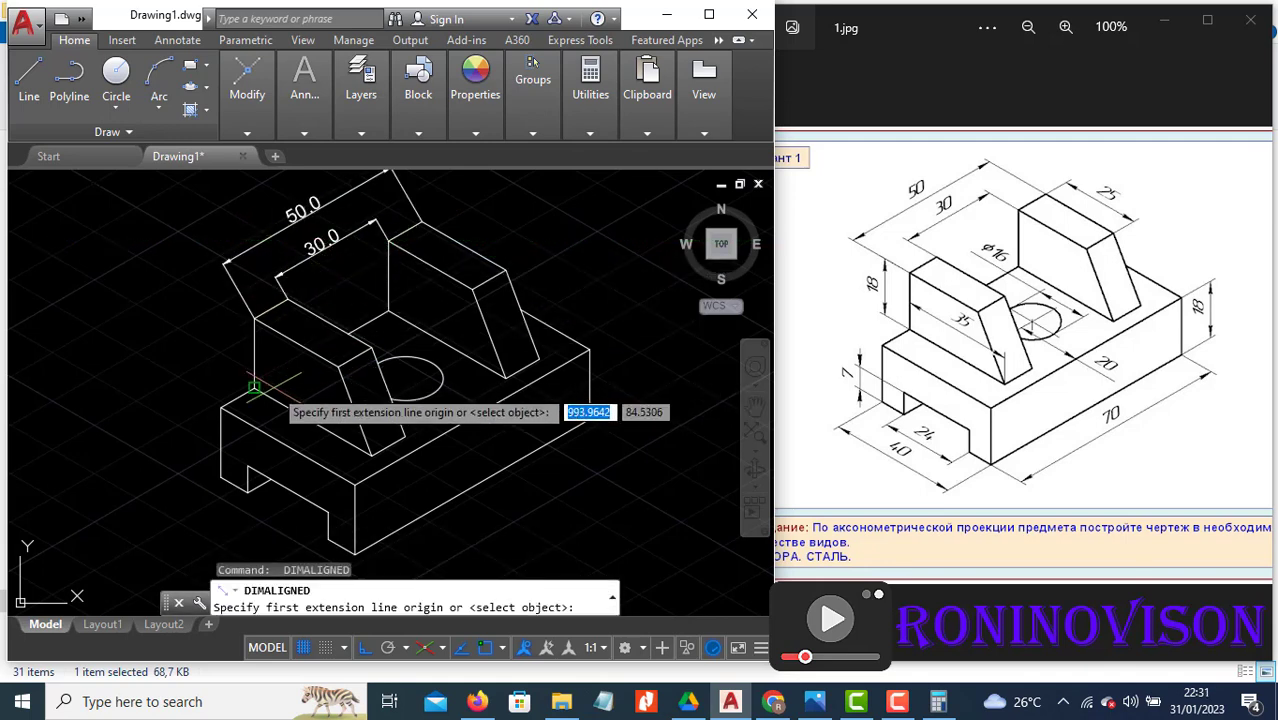
pyautogui.click(254, 388)
pyautogui.click(254, 320)
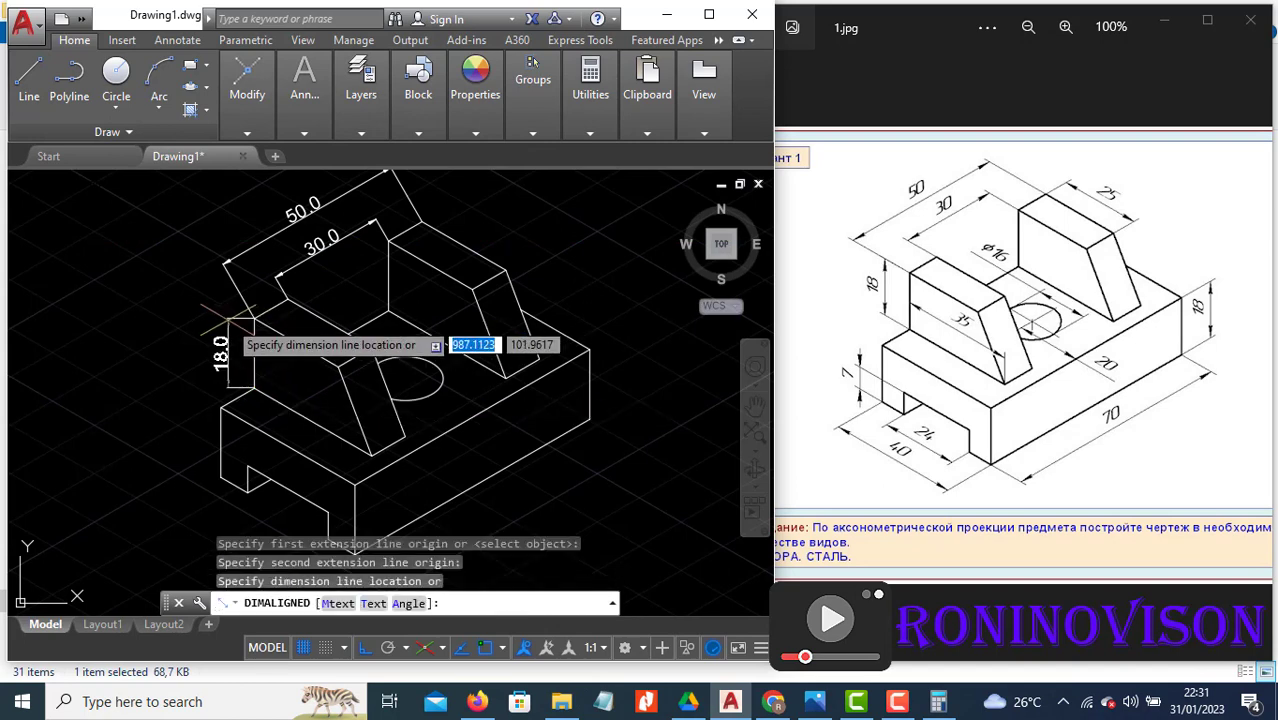
pyautogui.click(229, 322)
# Step: Add aligned dimensions below the base's slotted end face for the base's full width and the slot's width
pyautogui.scroll(-3, 340, 293)
pyautogui.press('Return')
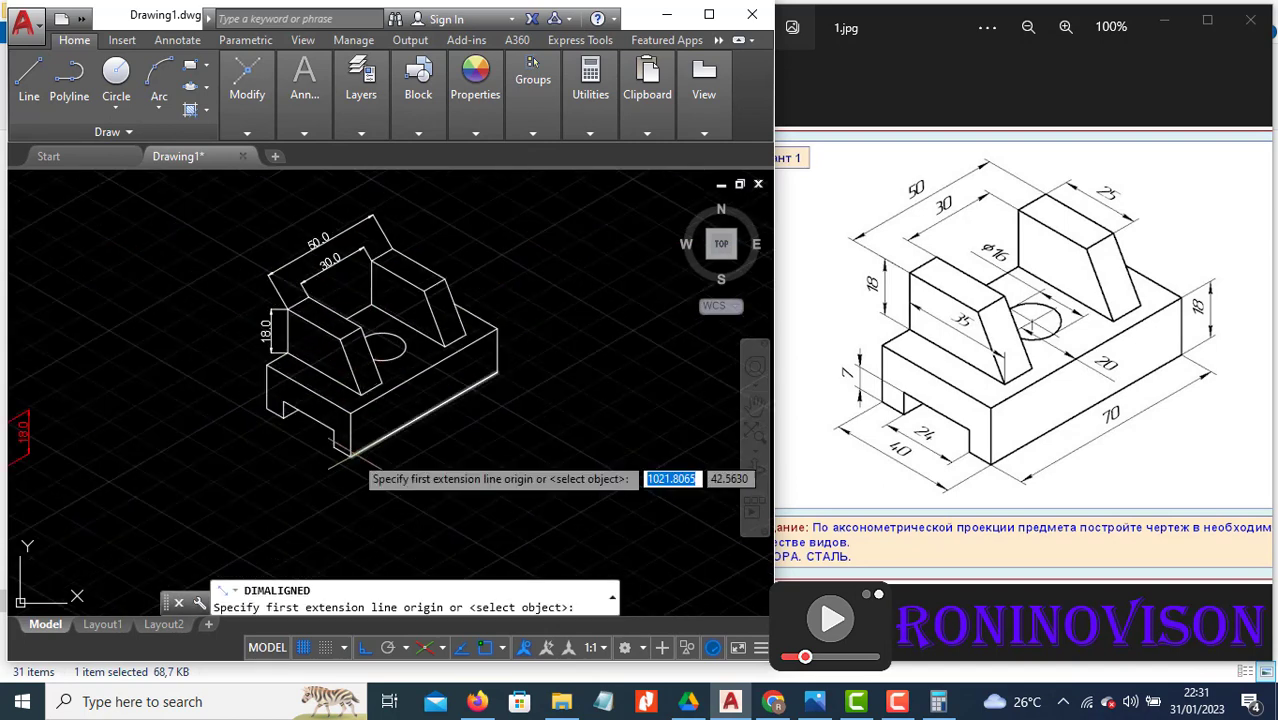
pyautogui.scroll(3, 354, 455)
pyautogui.click(354, 455)
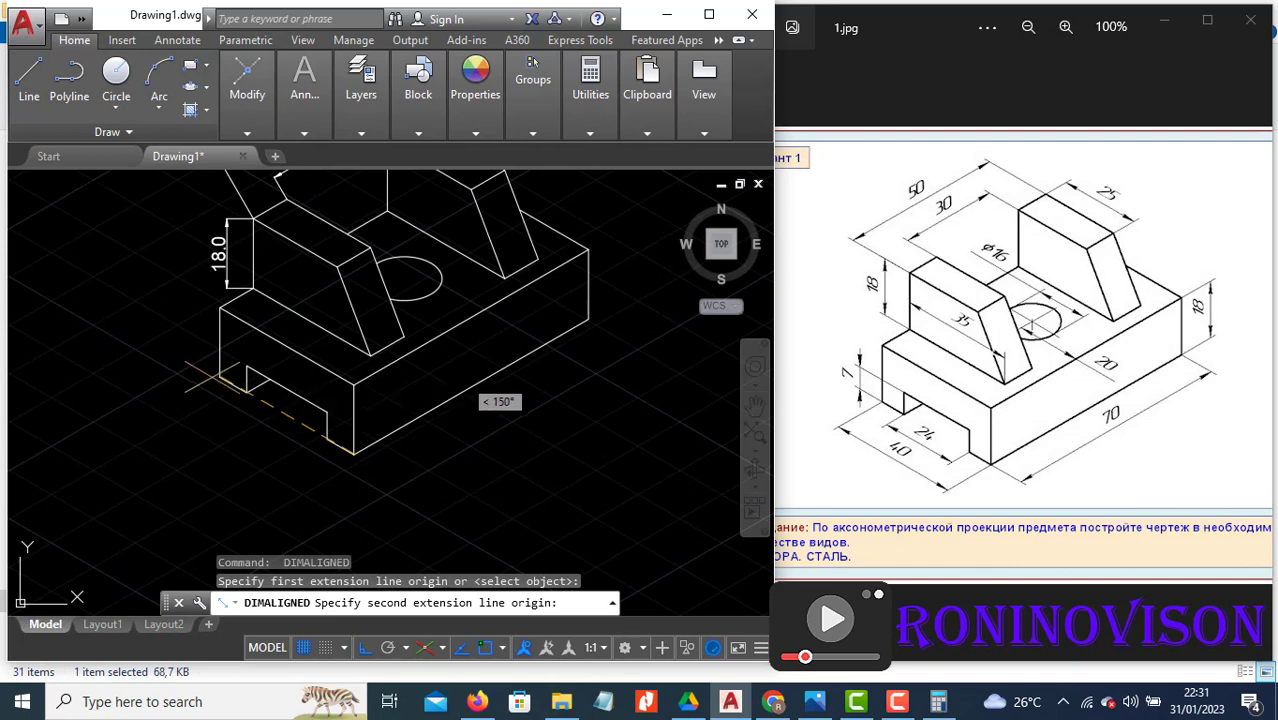
pyautogui.click(220, 380)
pyautogui.click(323, 502)
pyautogui.press('Return')
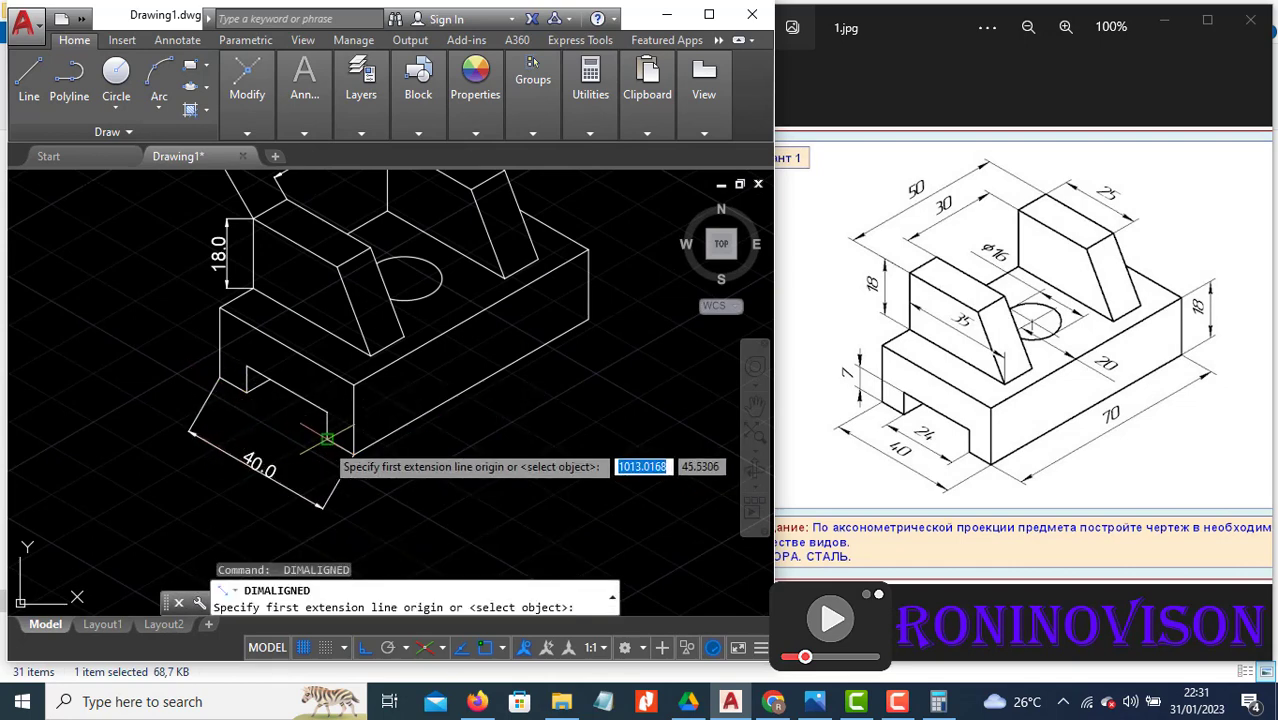
pyautogui.click(327, 437)
pyautogui.click(247, 392)
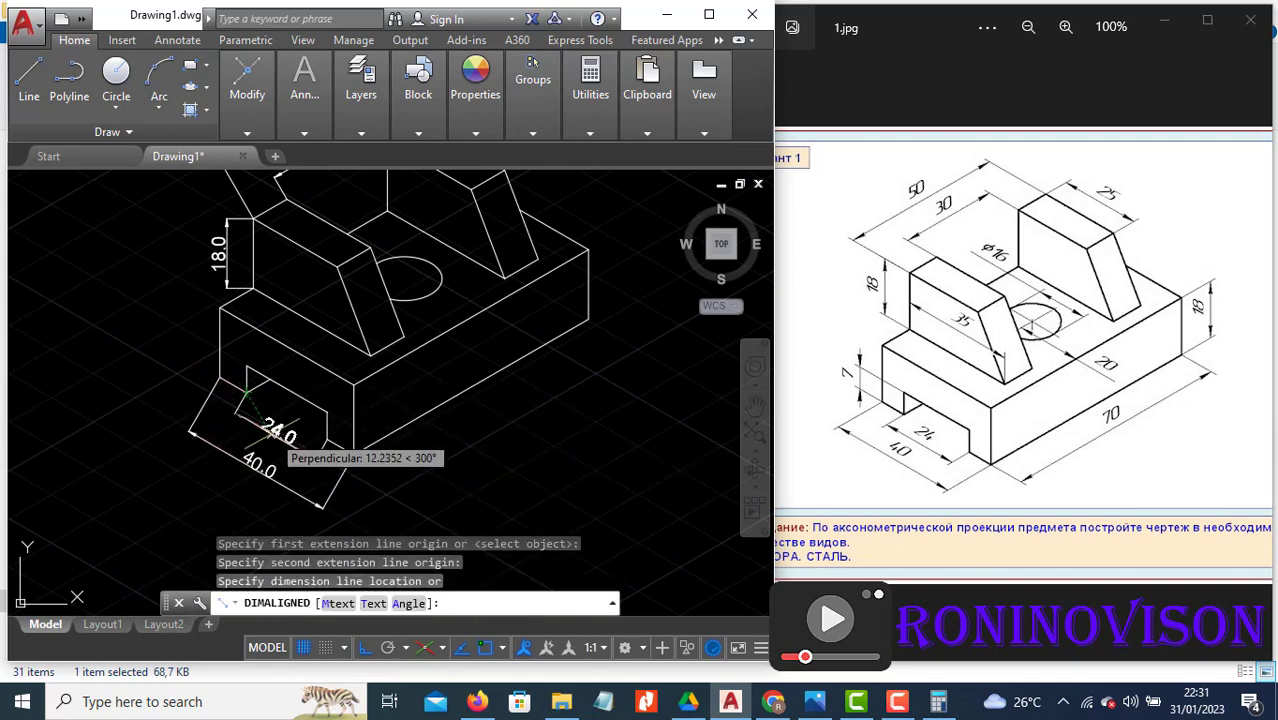
pyautogui.click(300, 447)
# Step: Add aligned dimensions for the base's length along its long bottom edge and its height at the far vertical edge
pyautogui.press('Return')
pyautogui.click(354, 455)
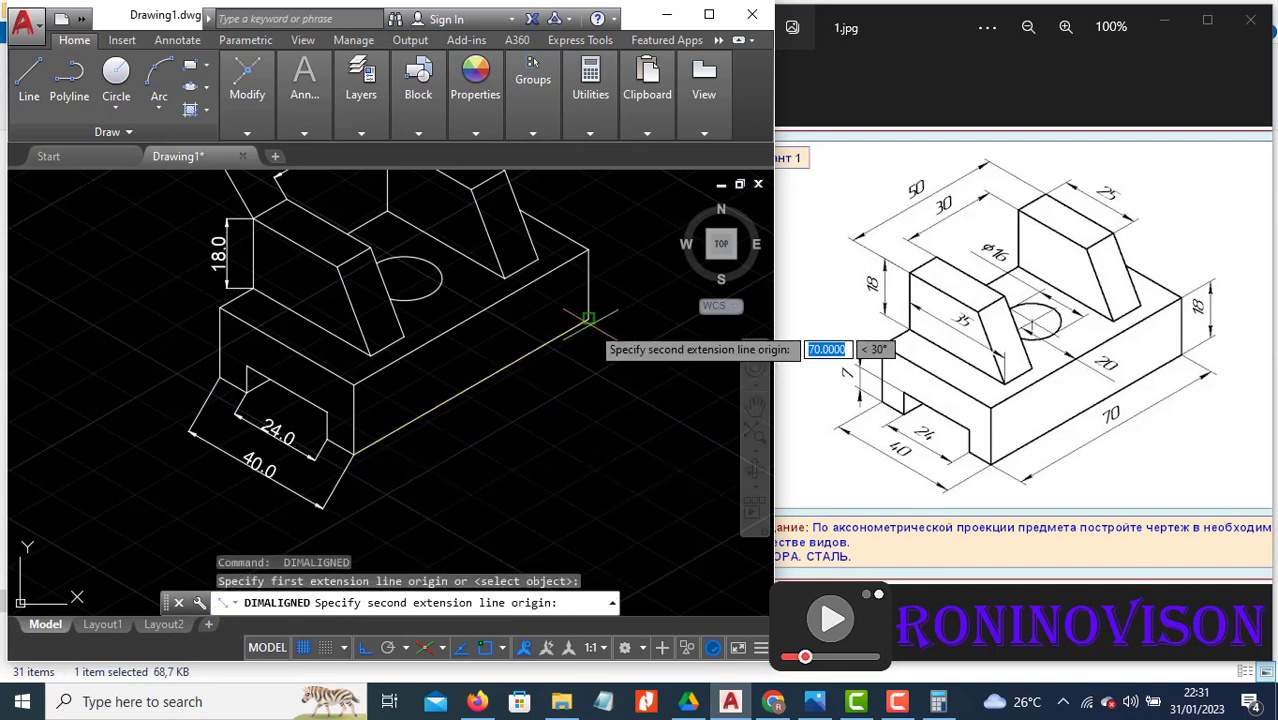
pyautogui.click(588, 320)
pyautogui.click(577, 383)
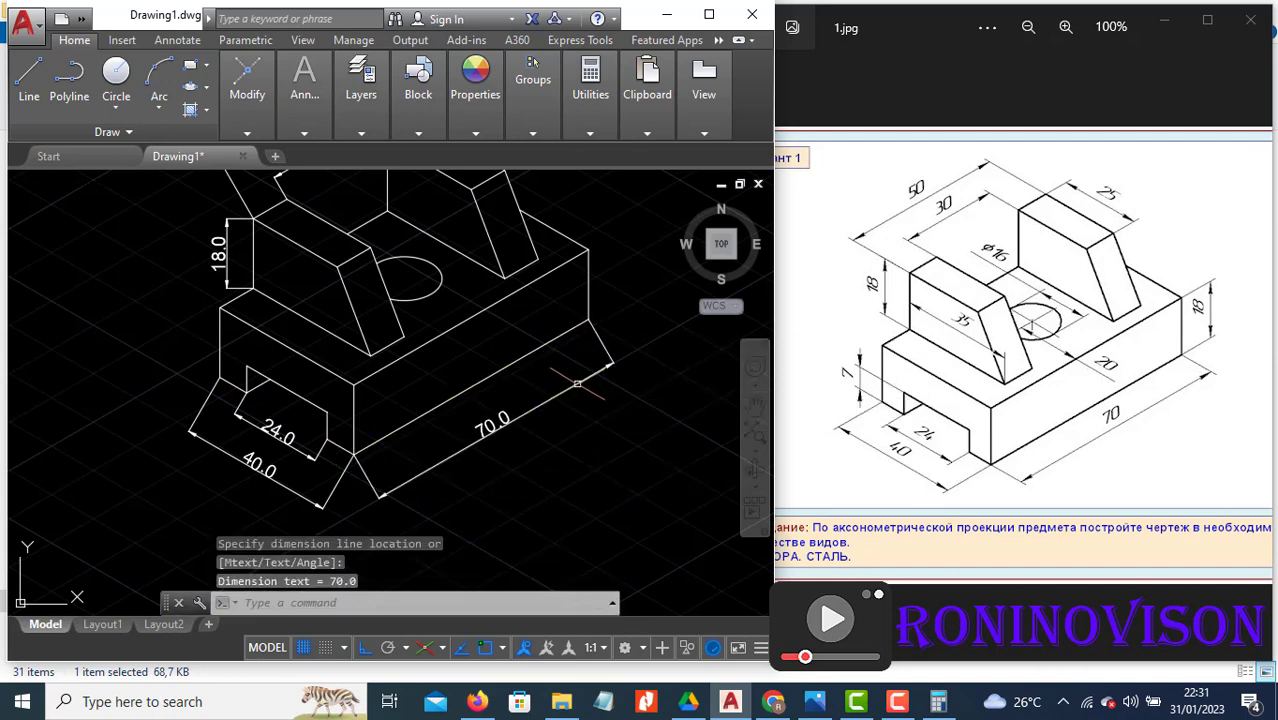
pyautogui.press('Return')
pyautogui.click(588, 250)
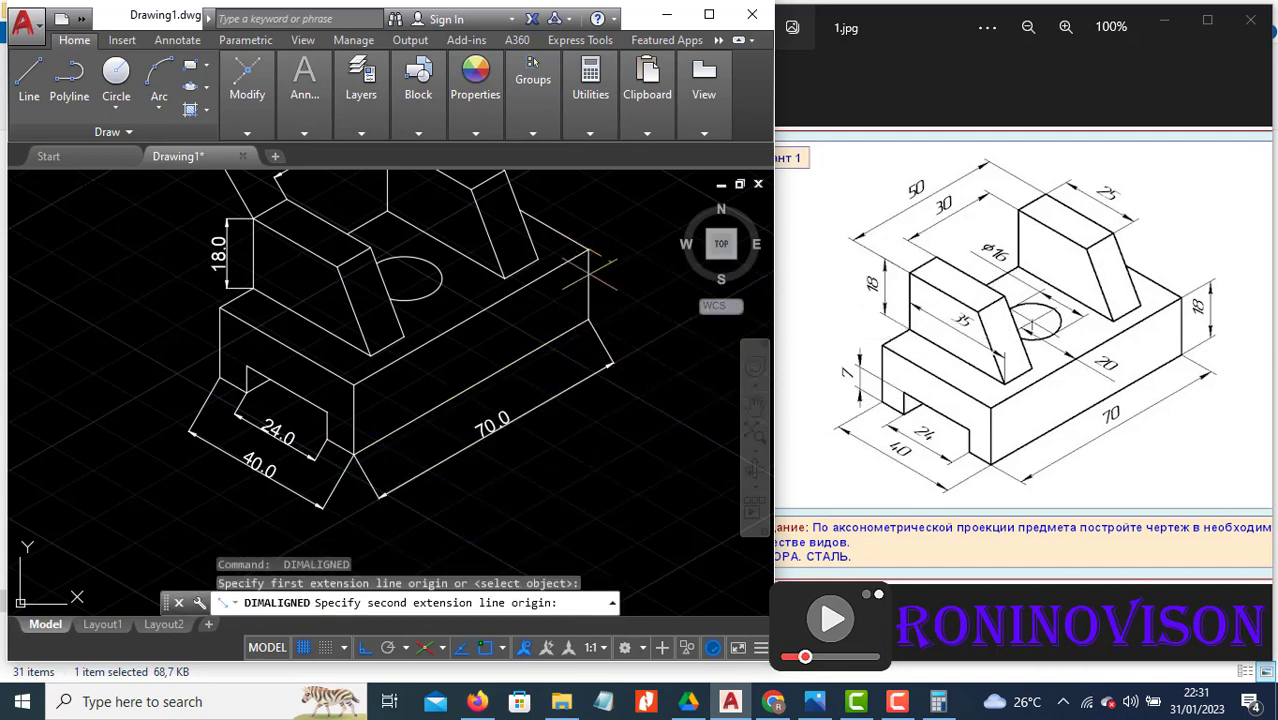
pyautogui.click(588, 318)
pyautogui.click(628, 301)
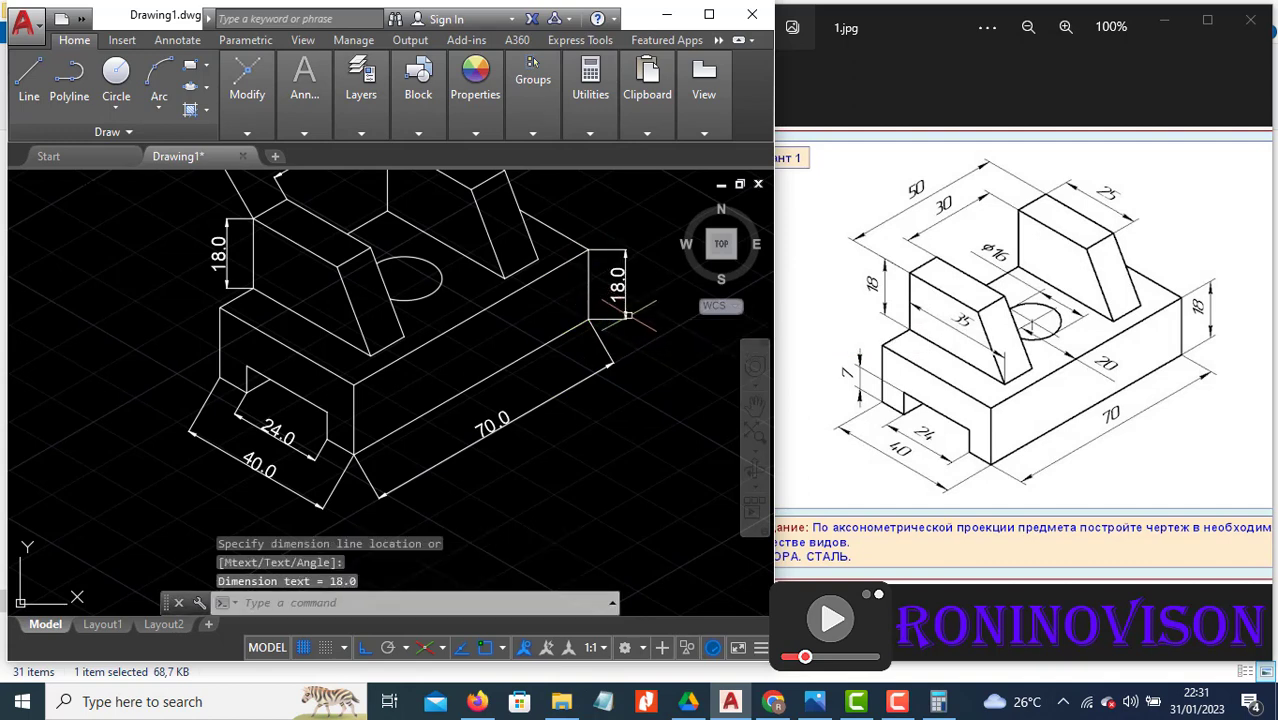
# Step: Add an aligned dimension for the length of the rear upright's far top edge, offset away from the part
pyautogui.scroll(-1, 634, 368)
pyautogui.scroll(1, 567, 230)
pyautogui.press('Return')
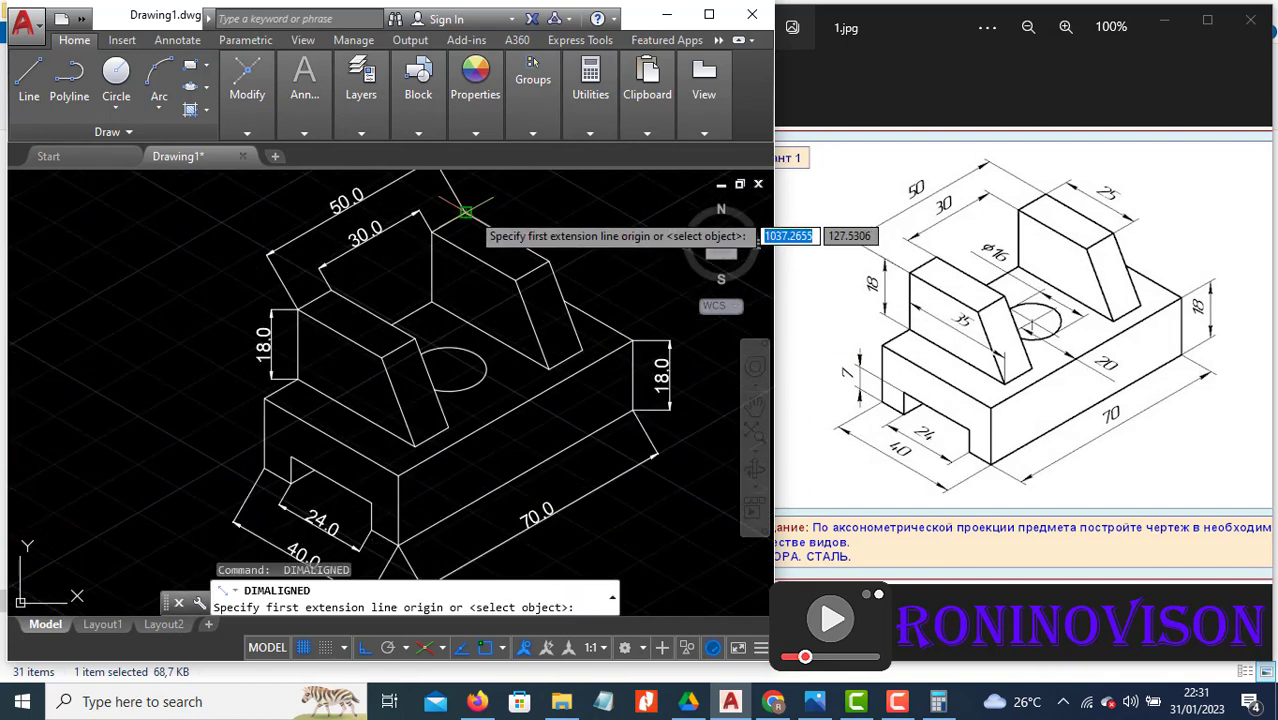
pyautogui.click(465, 212)
pyautogui.click(548, 259)
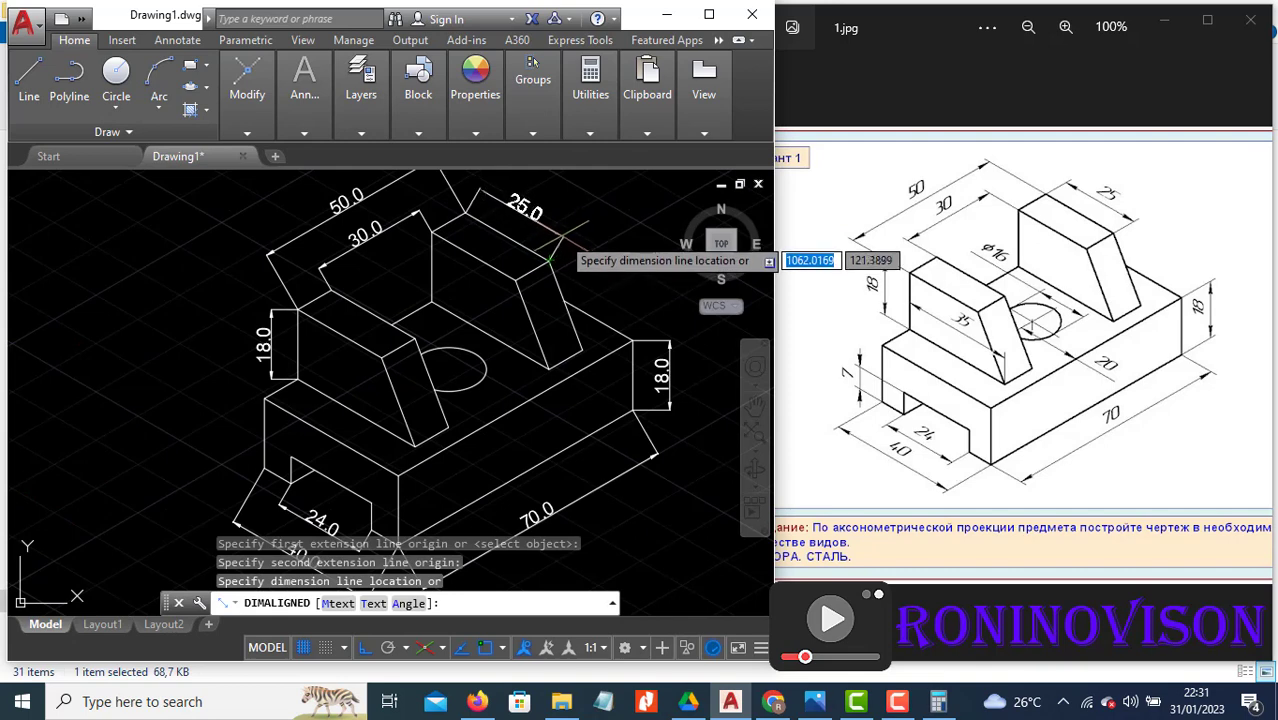
pyautogui.click(564, 232)
# Step: Add an aligned dimension for the front upright's bottom edge, with the dimension line placed on the upright's outer face
pyautogui.press('Return')
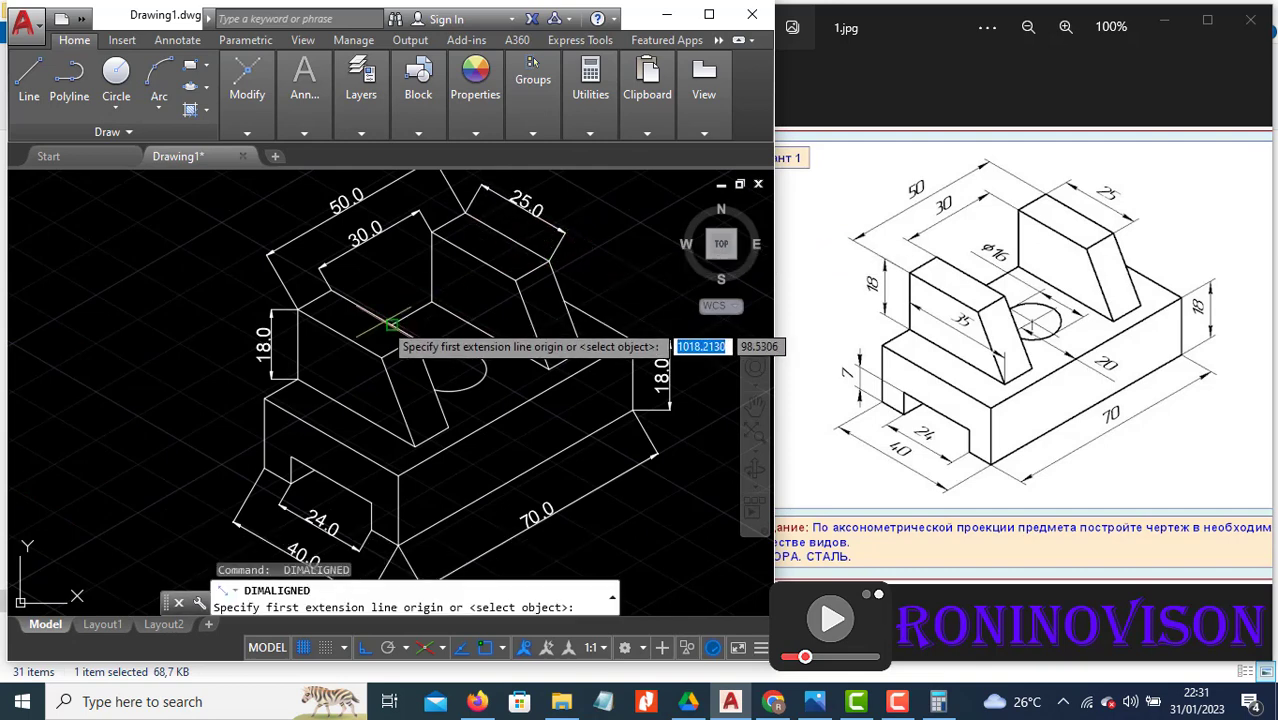
pyautogui.click(297, 377)
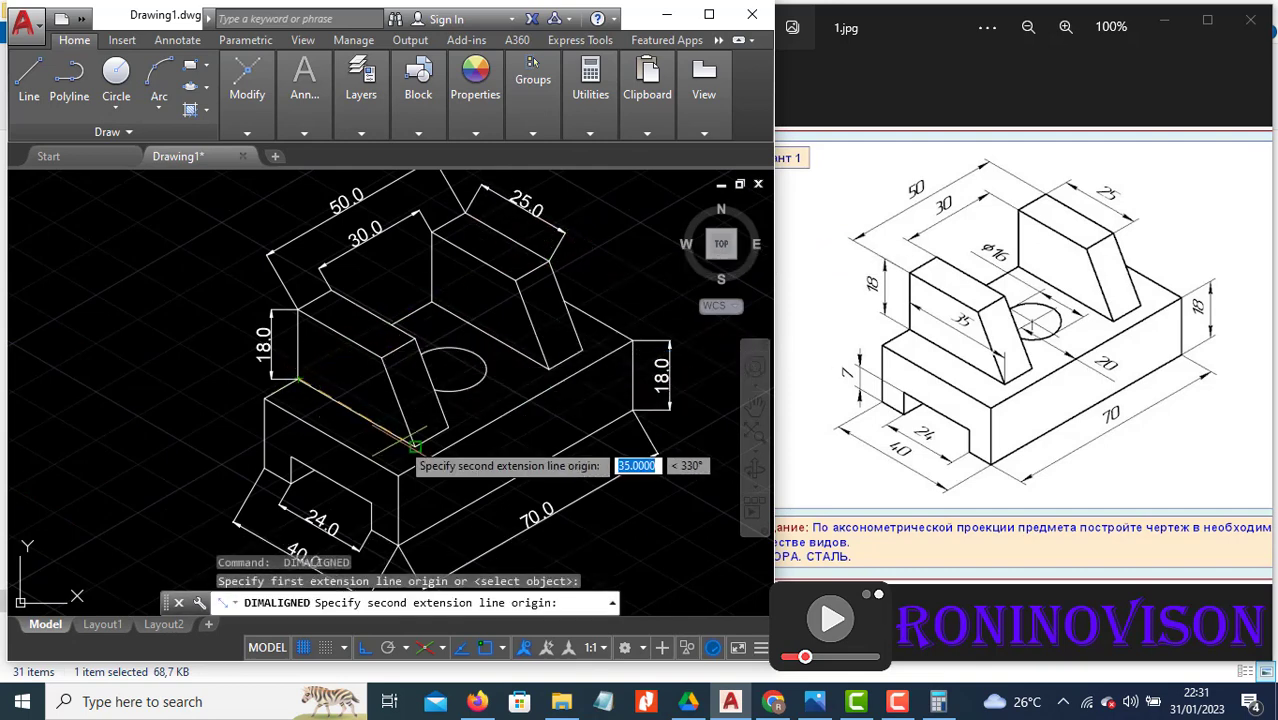
pyautogui.click(414, 443)
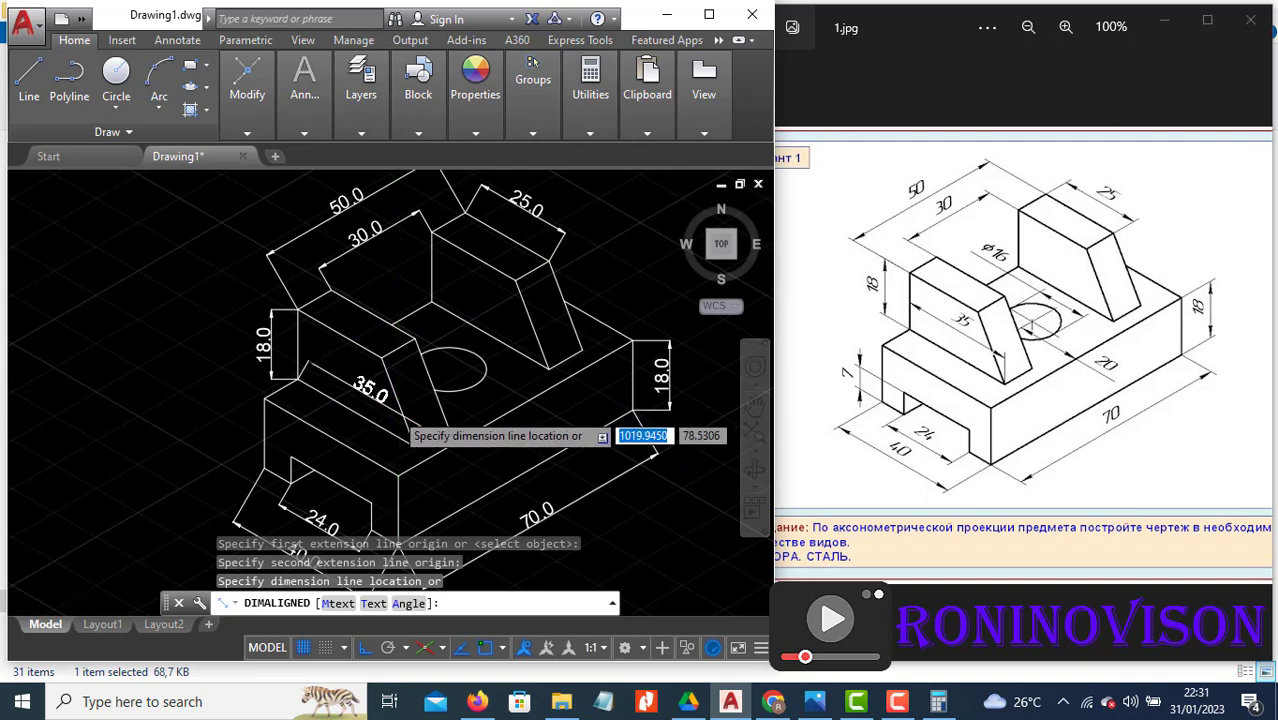
pyautogui.scroll(3, 396, 404)
pyautogui.click(388, 400)
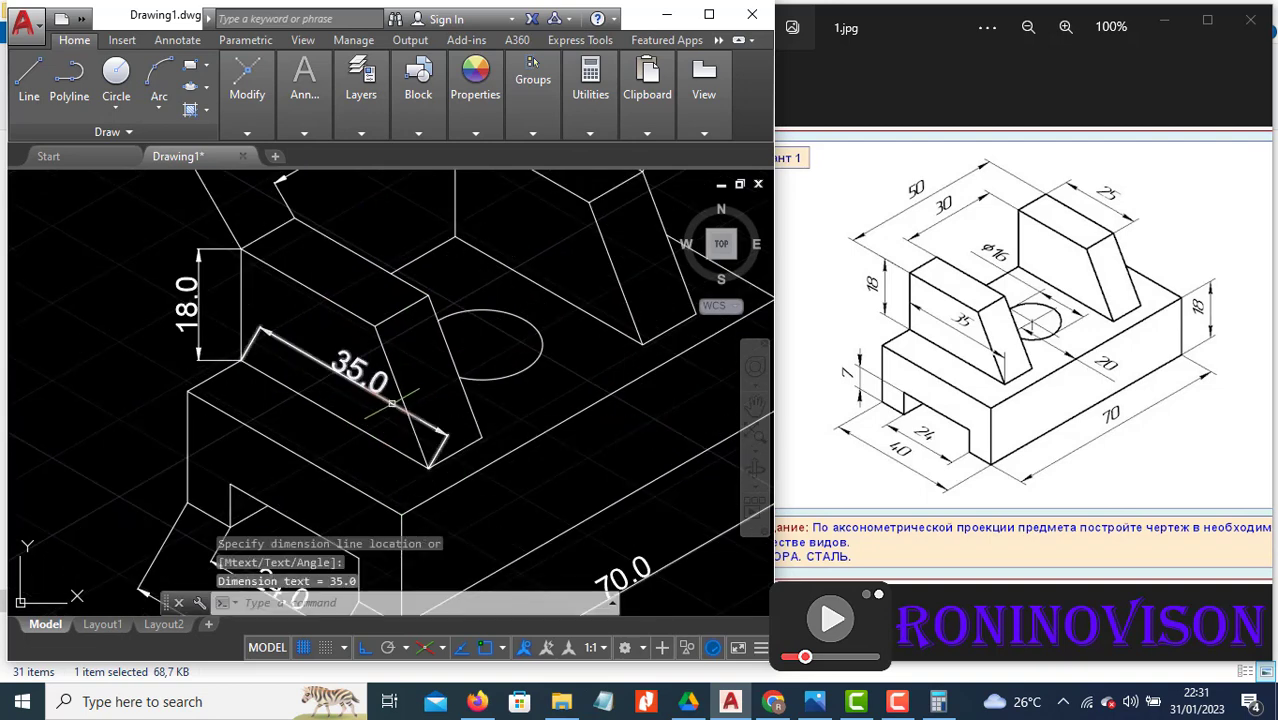
# Step: Add an aligned dimension from the hole's centre to the midpoint of the base's long near top edge, without offsetting it
pyautogui.press('Return')
pyautogui.click(481, 380)
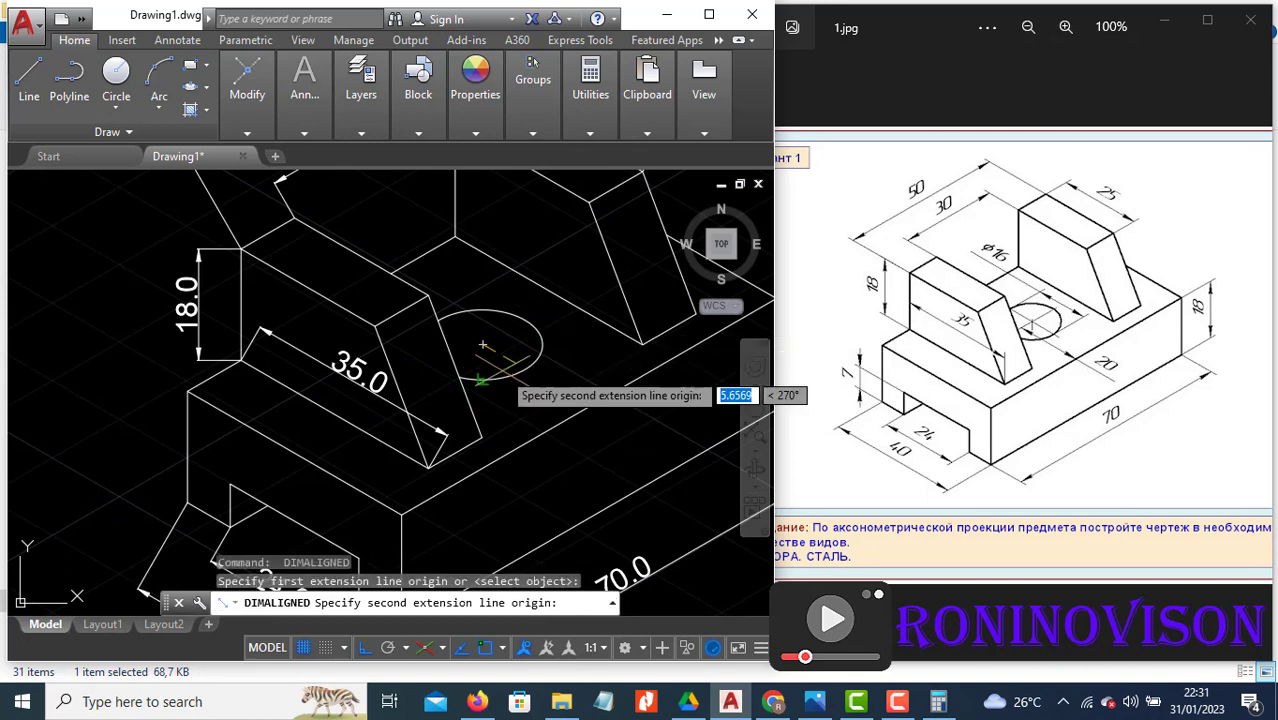
pyautogui.click(545, 425)
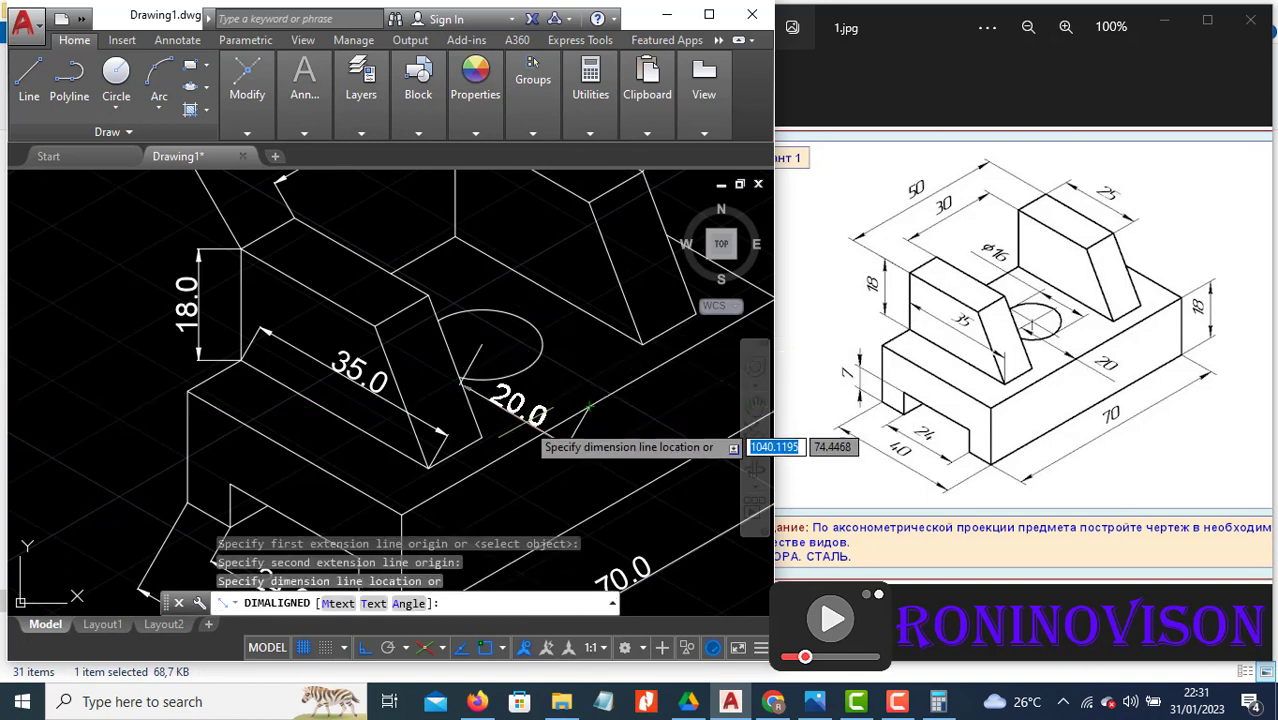
pyautogui.click(590, 407)
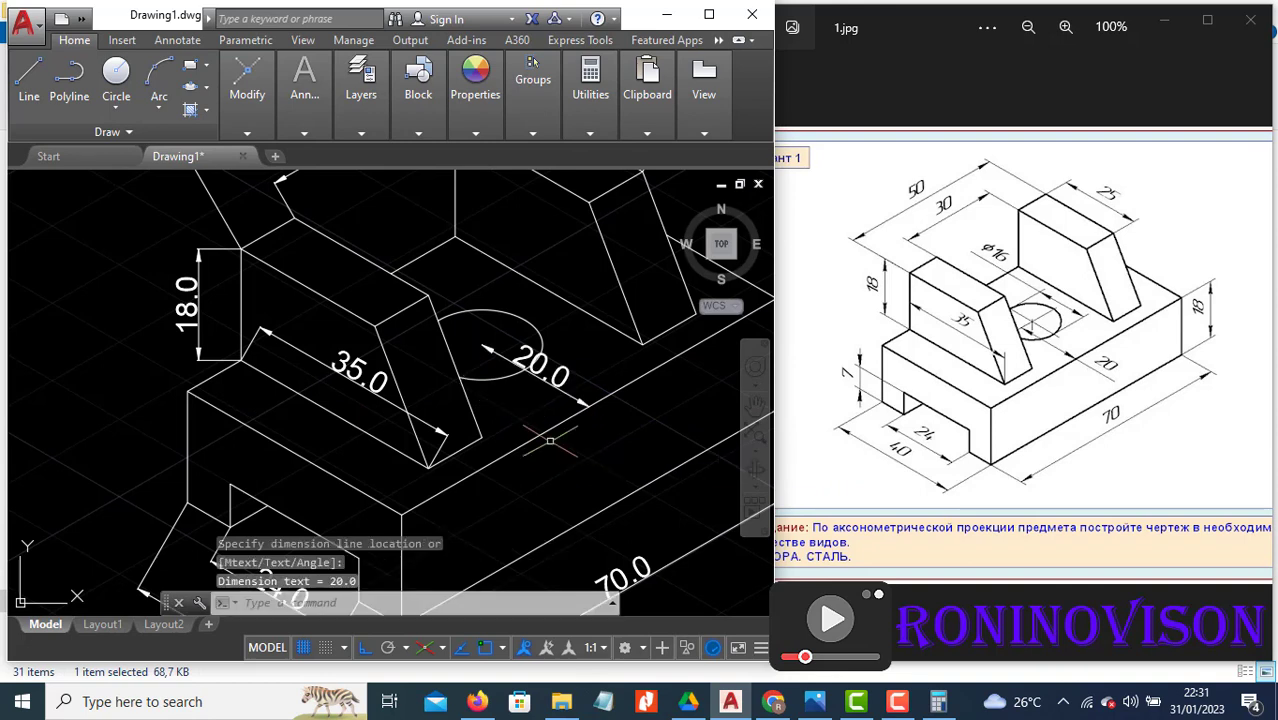
pyautogui.click(542, 373)
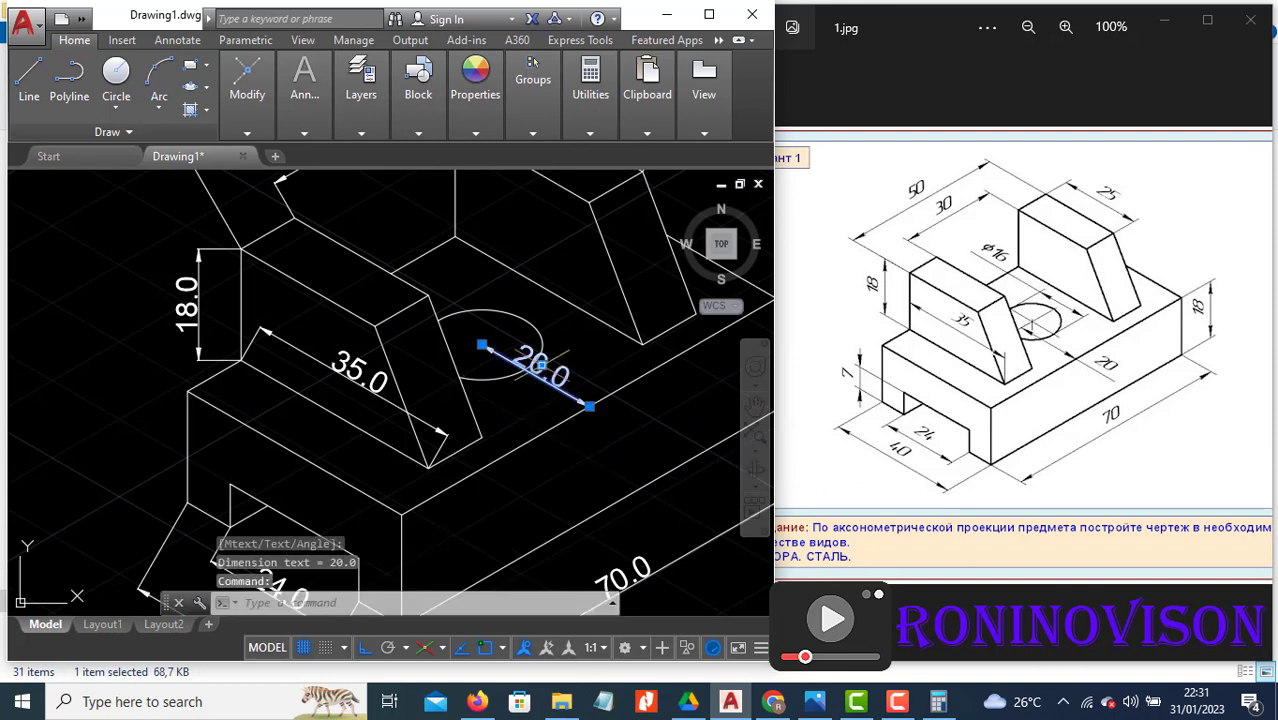
pyautogui.click(541, 366)
pyautogui.scroll(2, 545, 430)
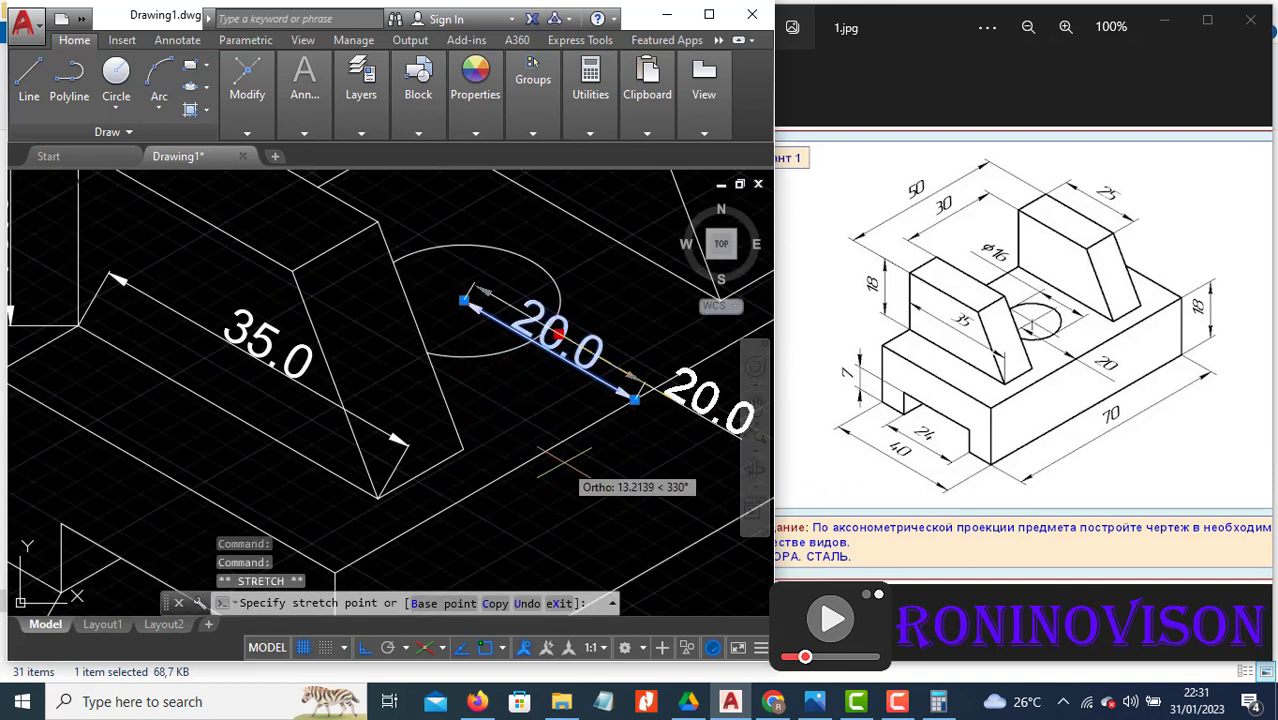
pyautogui.press('Escape')
pyautogui.press('Escape')
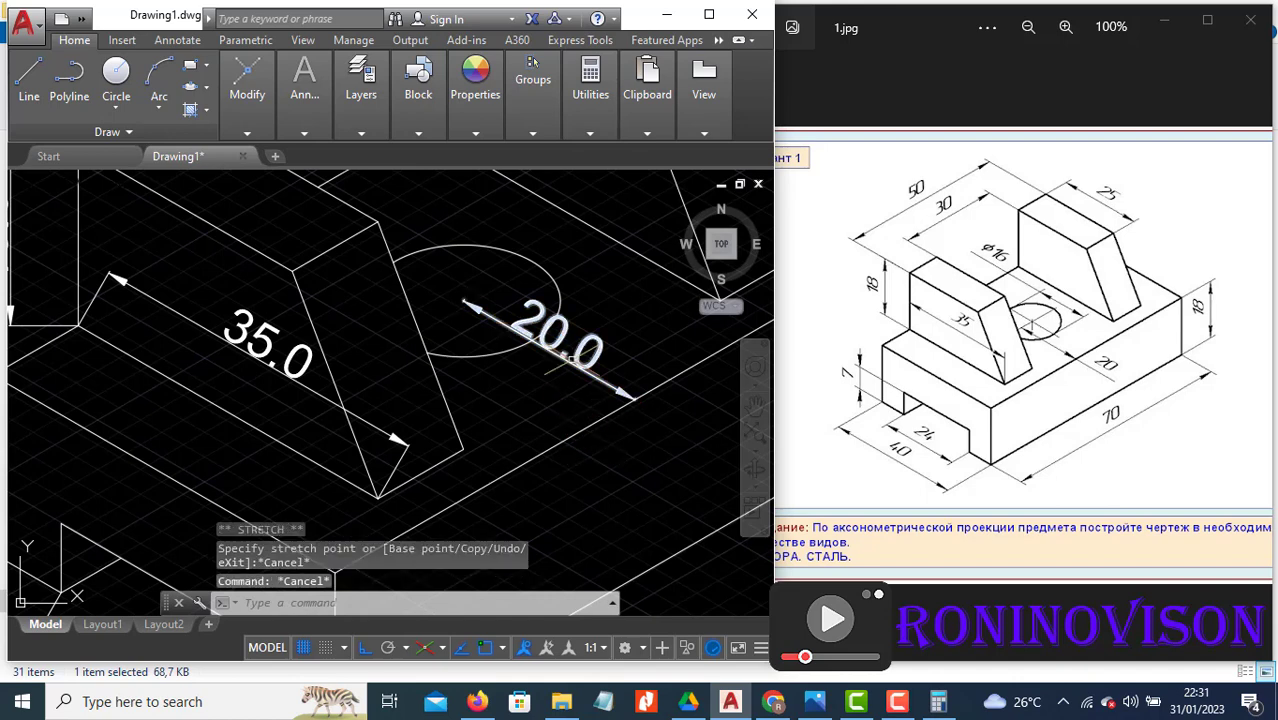
# Step: Erase the aligned dimension running from the hole's centre to the base's edge
pyautogui.click(570, 323)
pyautogui.click(555, 343)
pyautogui.write('e')
pyautogui.press('Return')
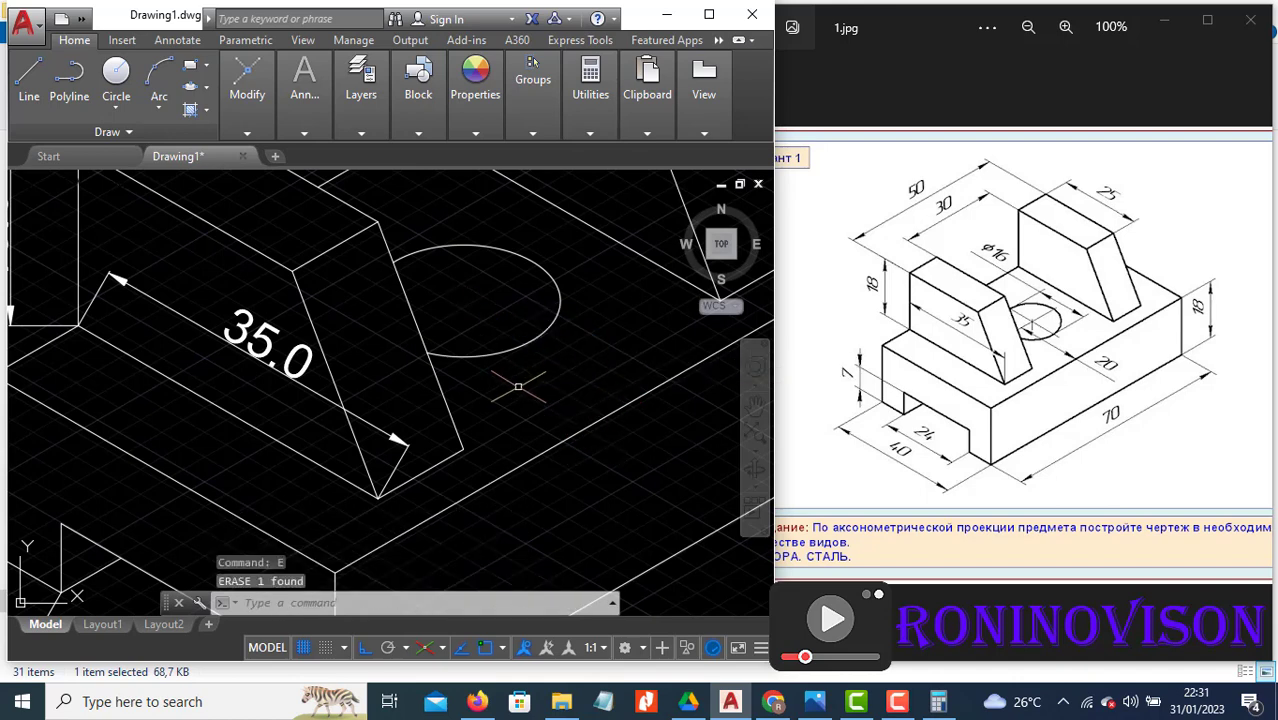
# Step: Dimension the distance from the hole's centre to the midpoint of the base's near top edge, offset towards the front upright
pyautogui.click(302, 134)
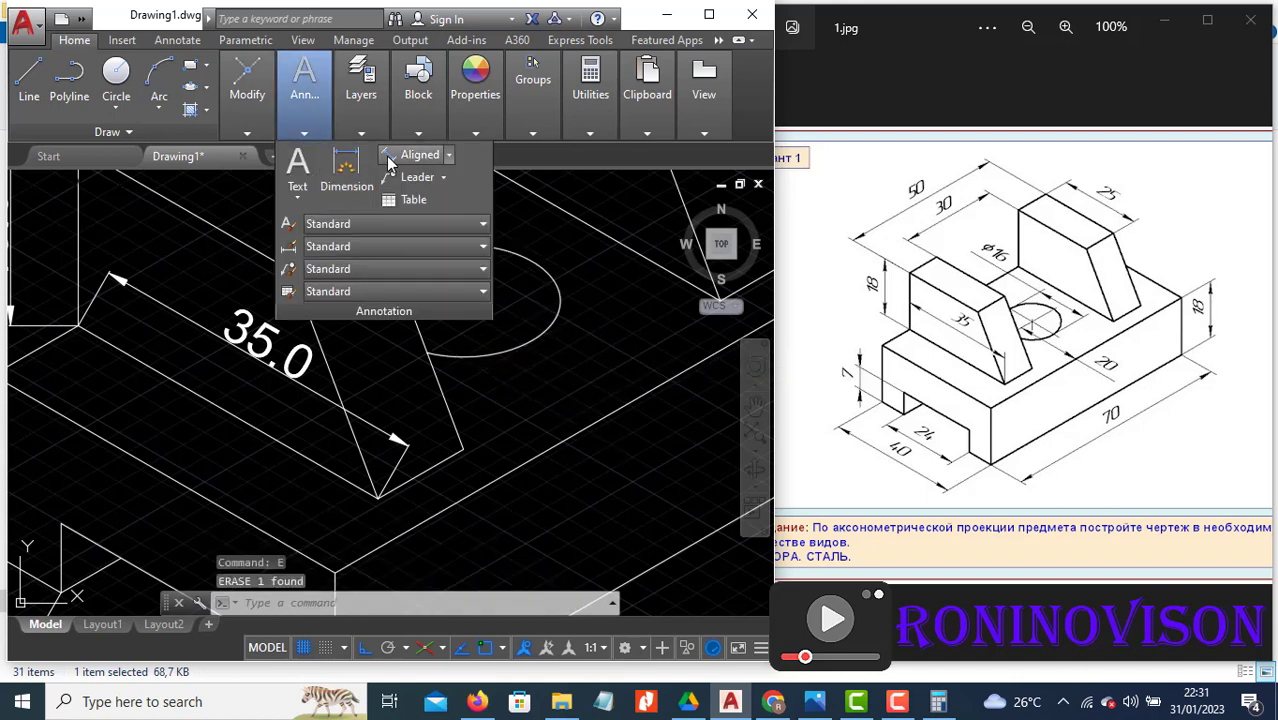
pyautogui.click(419, 155)
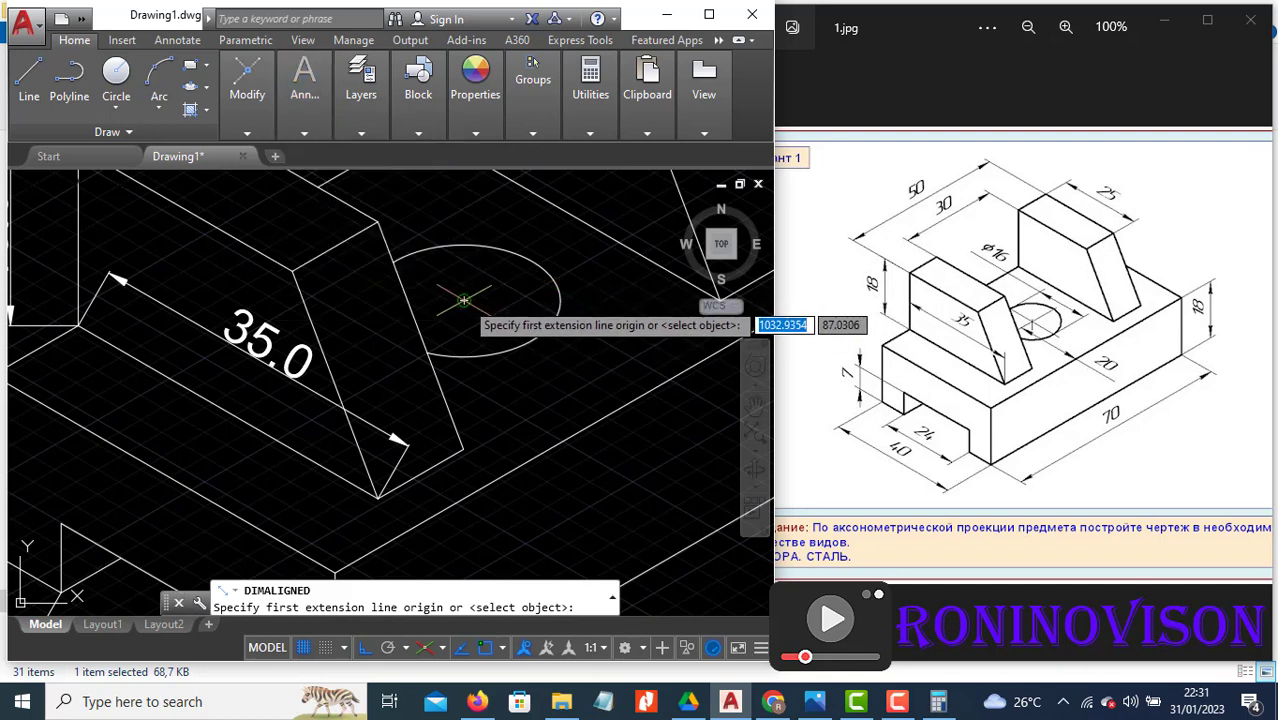
pyautogui.click(464, 301)
pyautogui.click(632, 414)
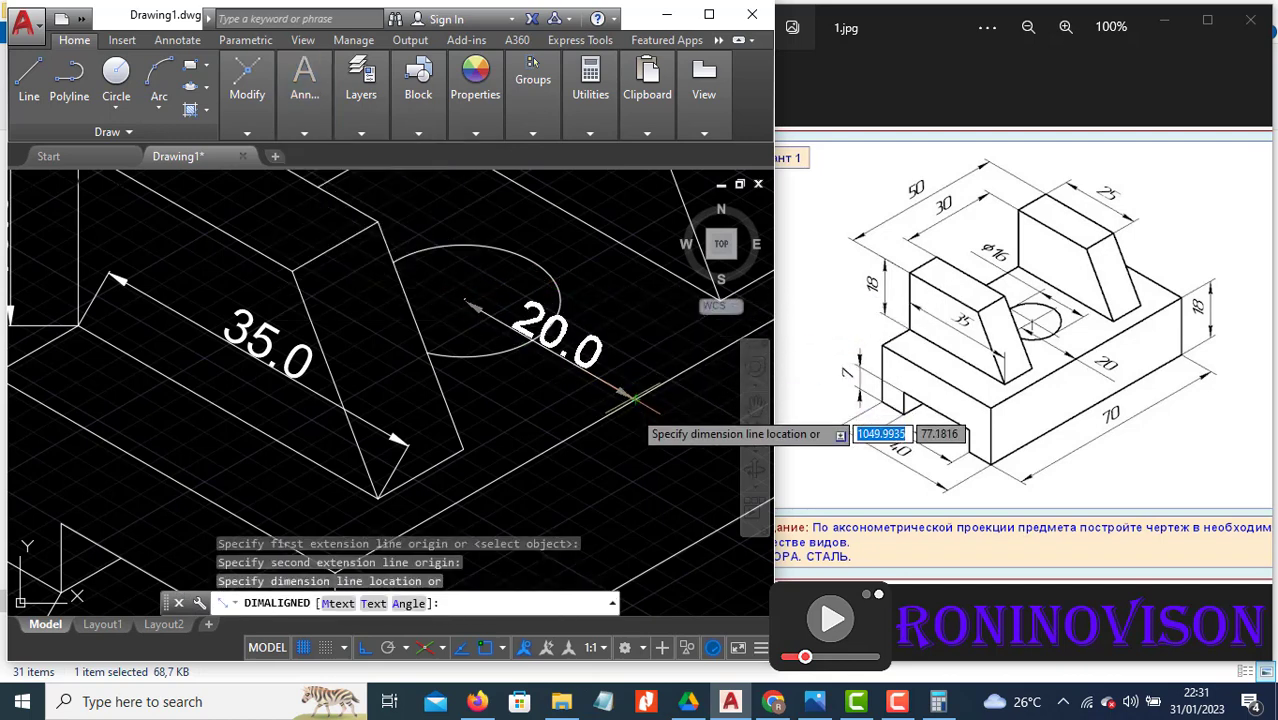
pyautogui.click(608, 462)
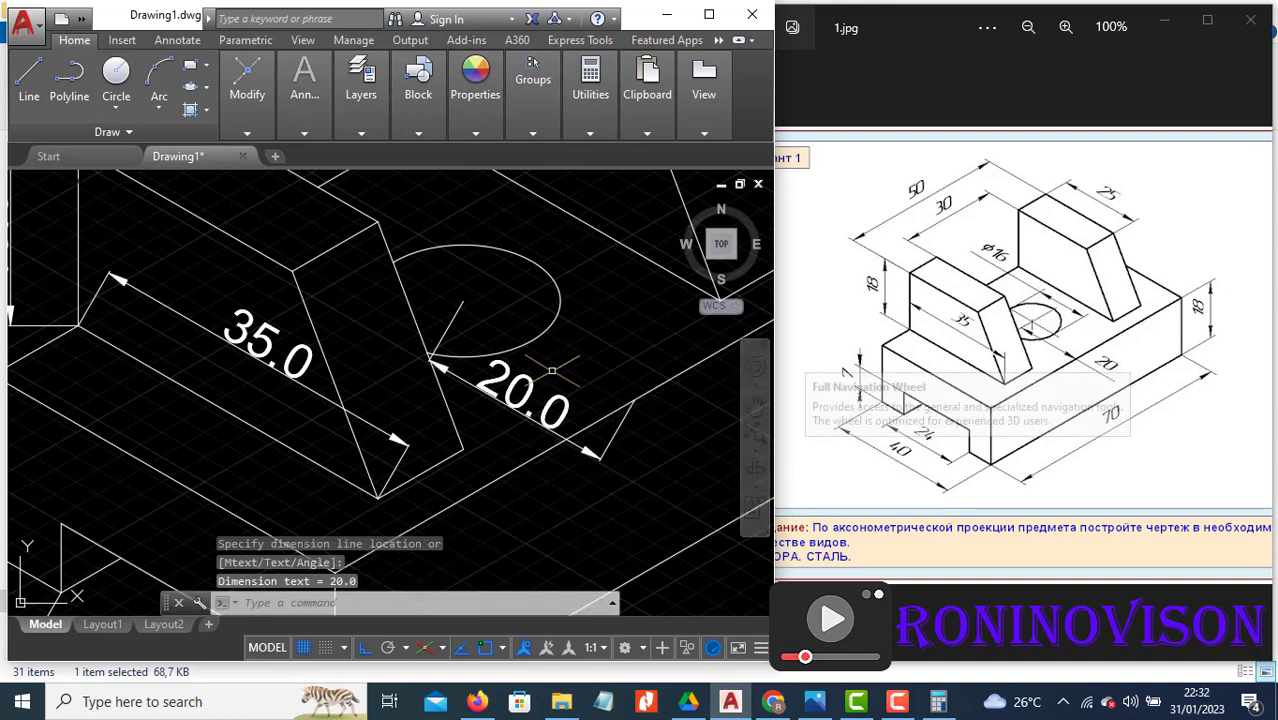
# Step: Draw a line through the hole's centre along the 150° isometric direction, spanning the ellipse and running past its outline near the front upright
pyautogui.press('l')
pyautogui.press('Return')
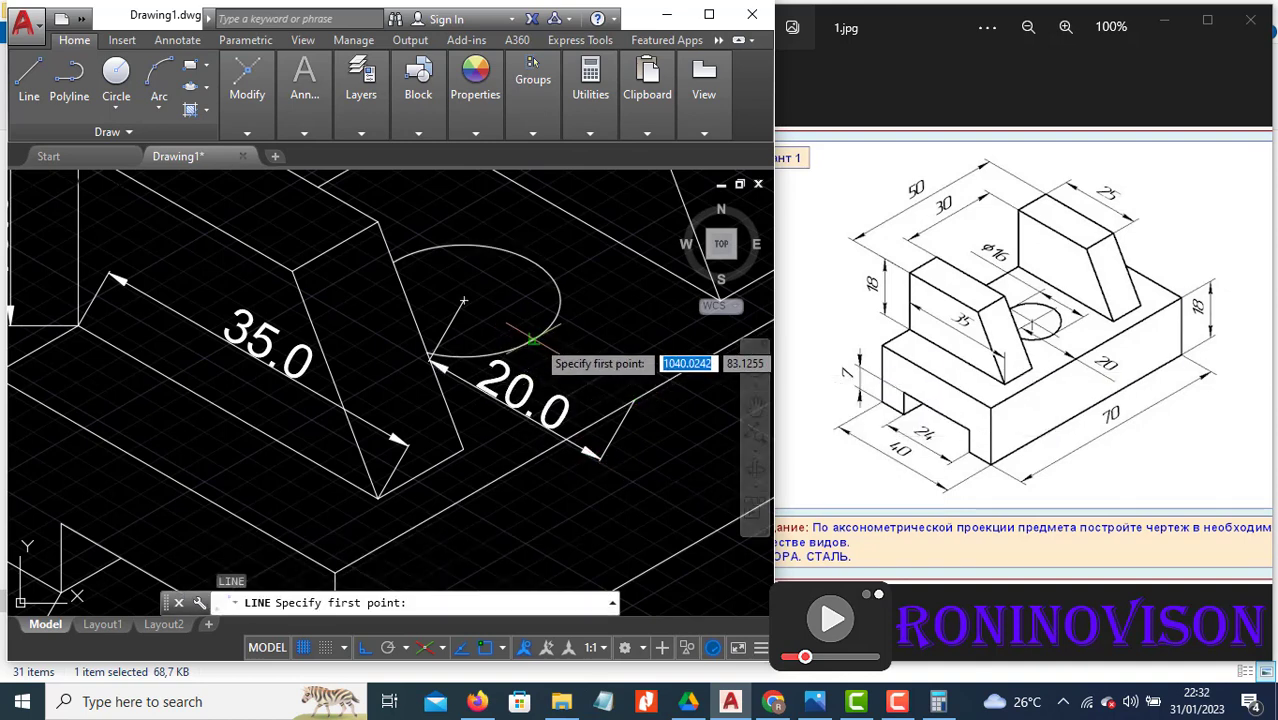
pyautogui.click(464, 299)
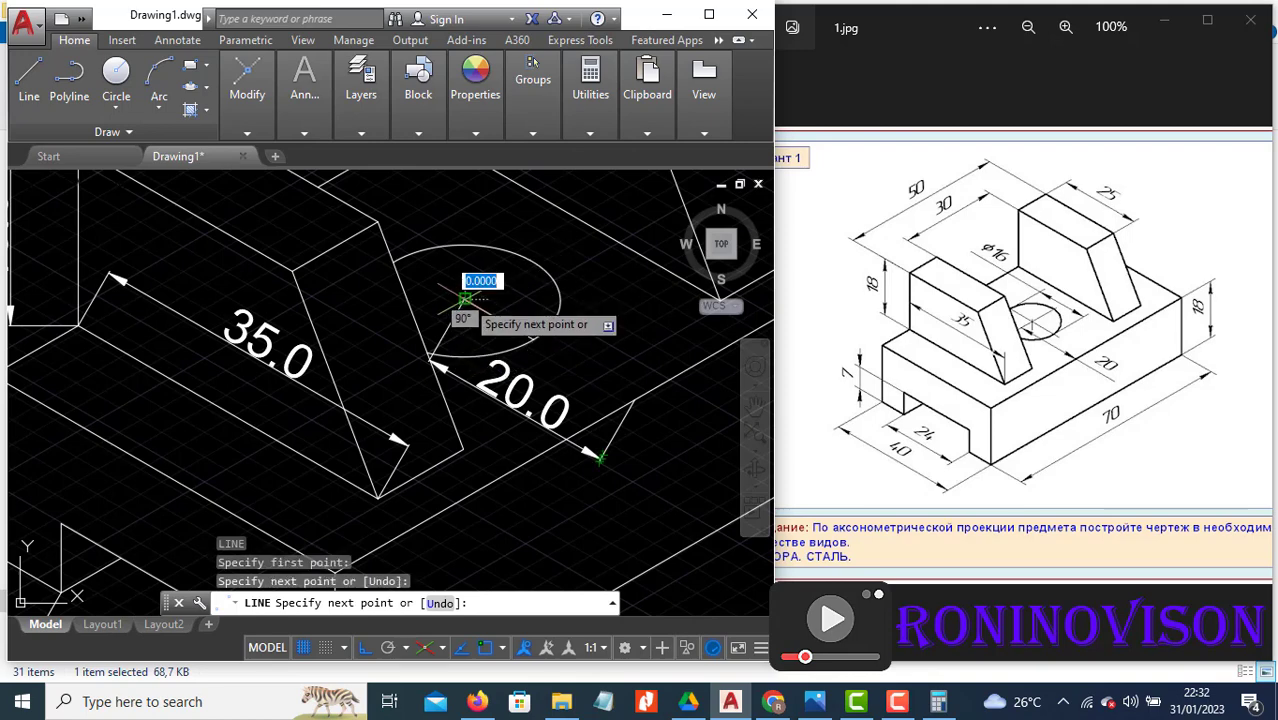
pyautogui.scroll(3, 399, 271)
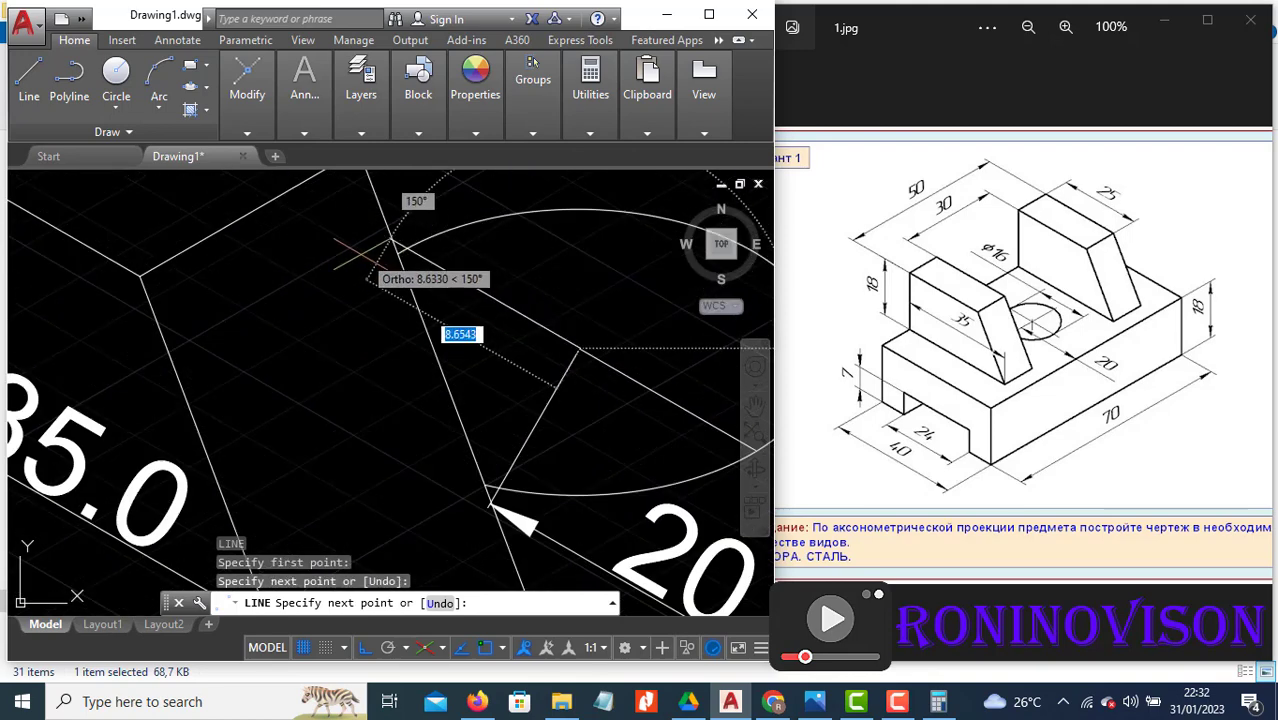
pyautogui.click(362, 254)
pyautogui.press('Escape')
# Step: Trim the end of the hole's centre line that sticks out past the ellipse near the front upright
pyautogui.write('tr')
pyautogui.press('Return')
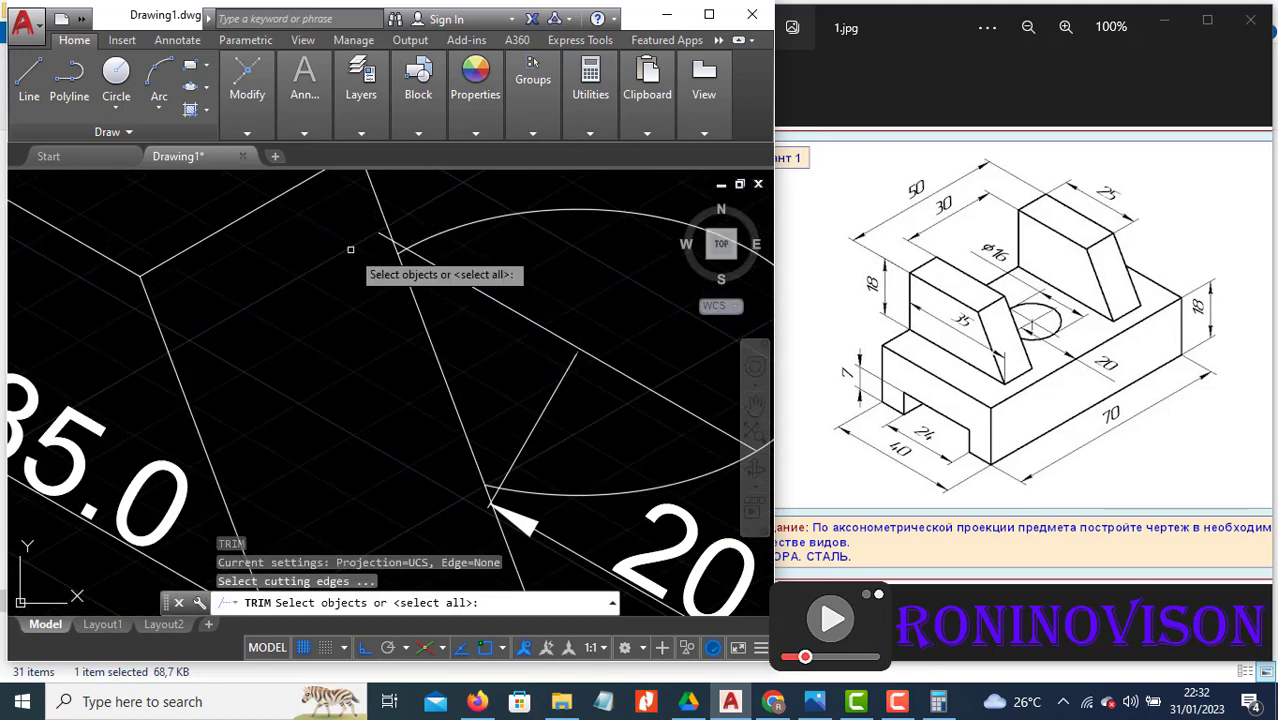
pyautogui.press('Return')
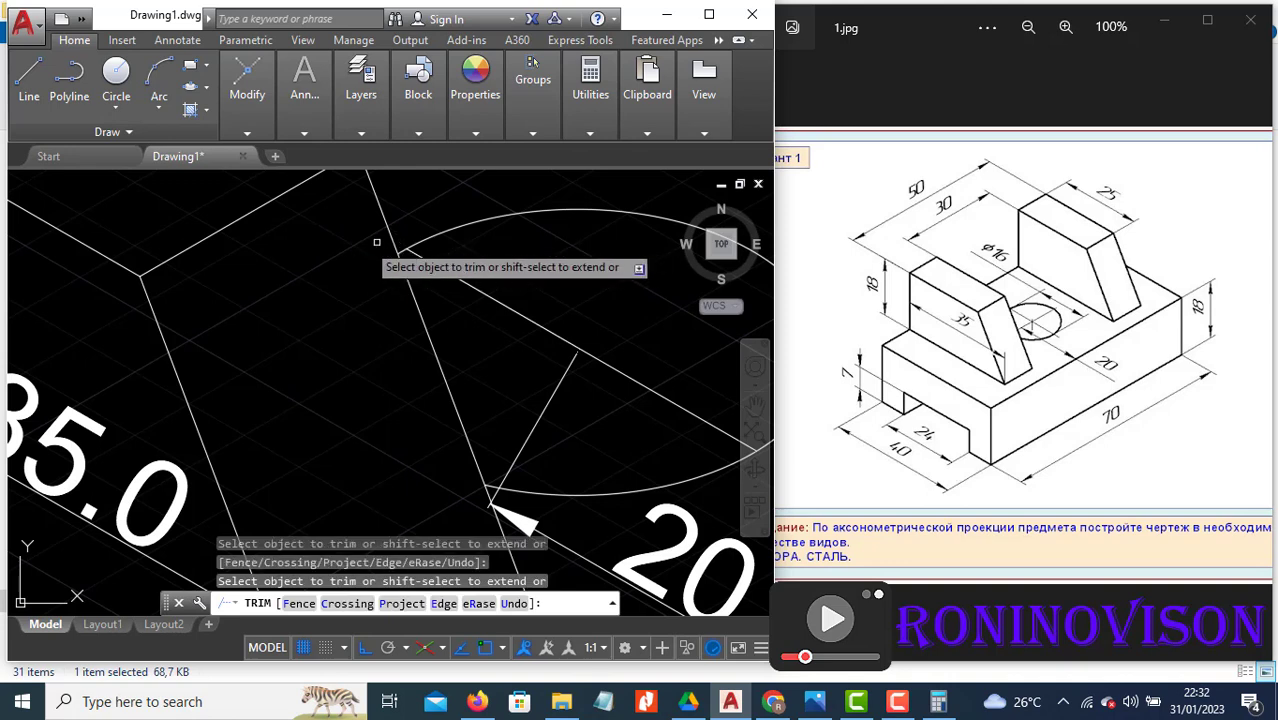
pyautogui.press('Escape')
# Step: Add an aligned dimension between the ends of the hole's diameter line, with the dimension line offset behind the hole
pyautogui.scroll(-2, 241, 242)
pyautogui.click(304, 133)
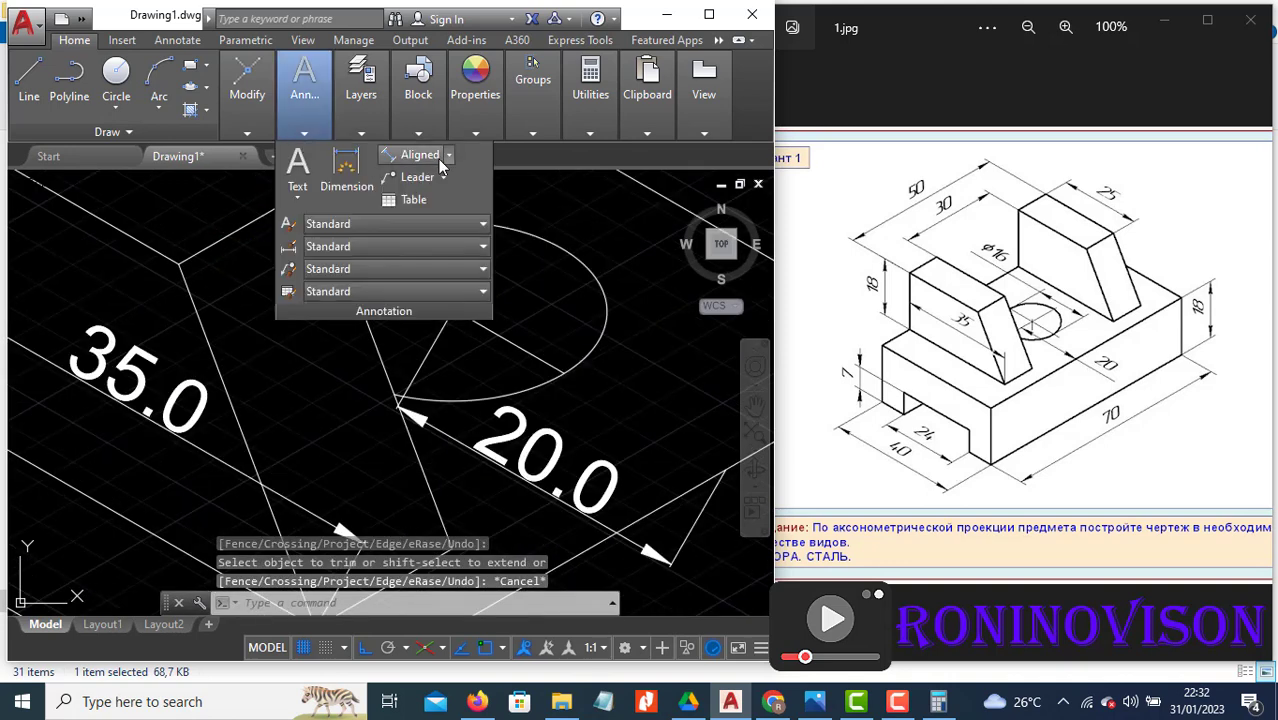
pyautogui.click(414, 158)
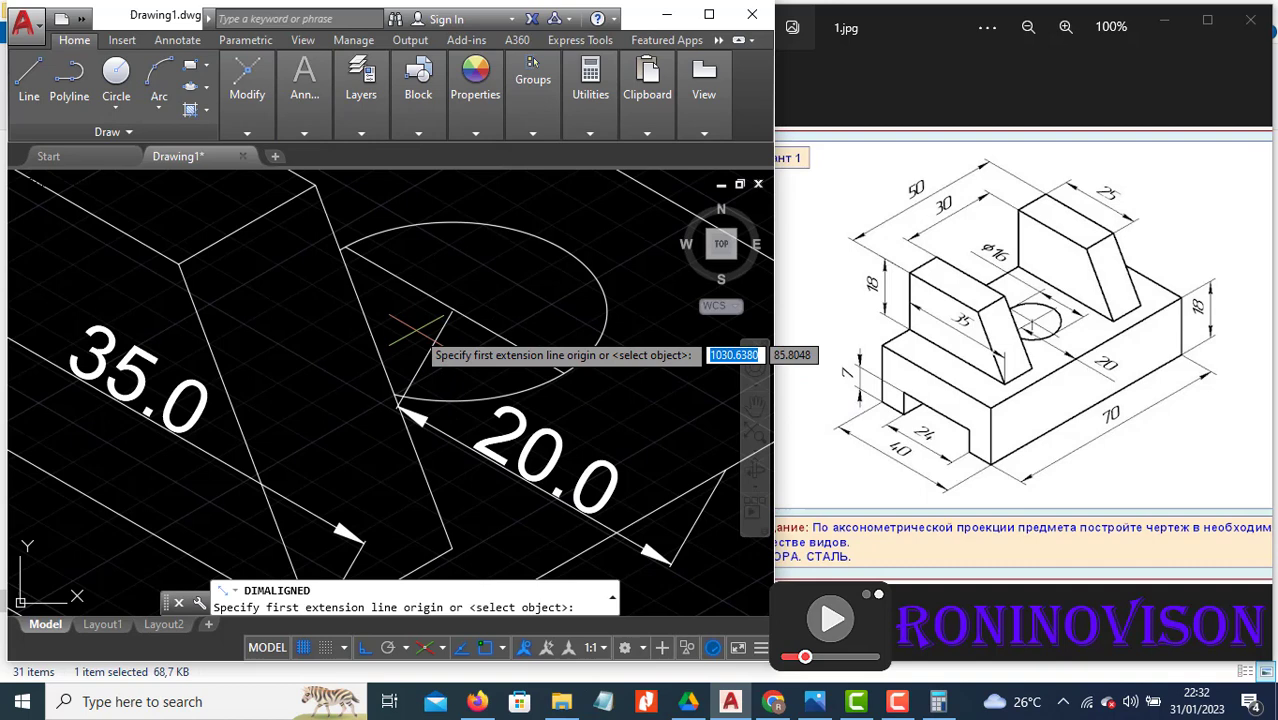
pyautogui.click(346, 246)
pyautogui.click(565, 373)
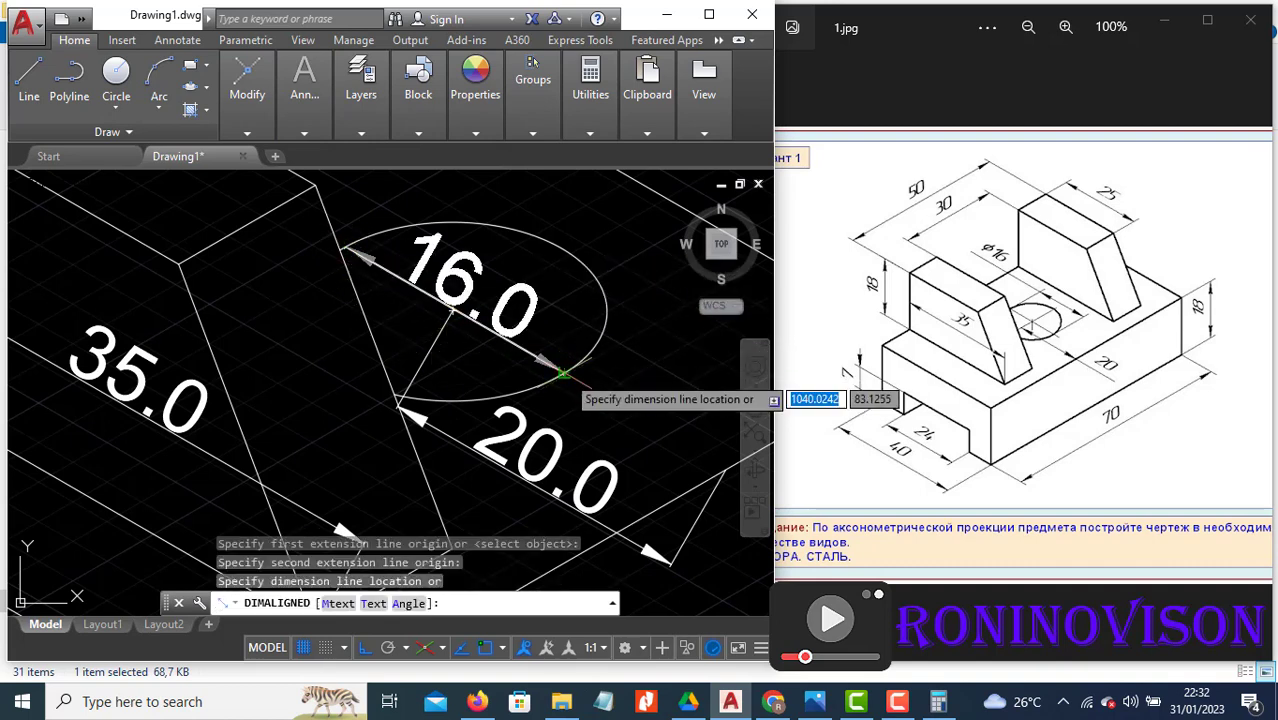
pyautogui.scroll(-1, 565, 375)
pyautogui.click(497, 292)
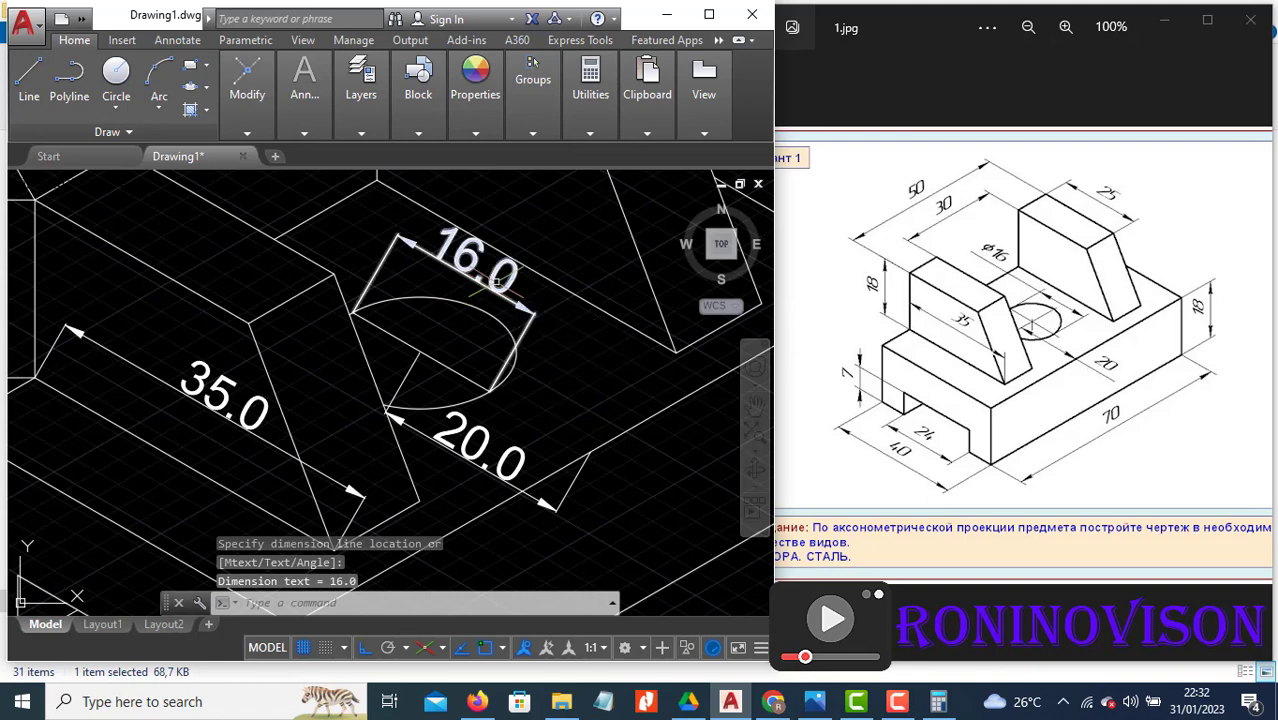
# Step: Oblique the 50 dimension with DIMEDIT so its extension lines run parallel to the front upright's outer top edge
pyautogui.scroll(-7, 505, 305)
pyautogui.moveTo(530, 320); pyautogui.dragTo(499, 387, button='middle')
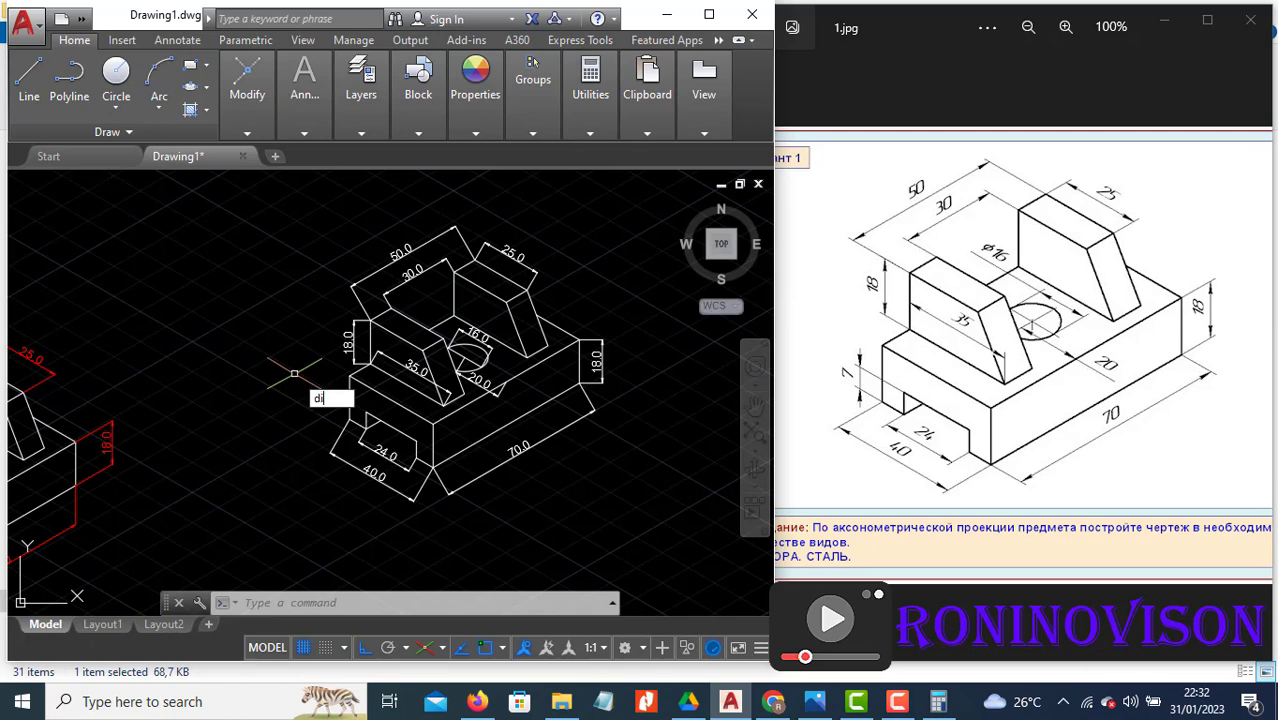
pyautogui.write('edi')
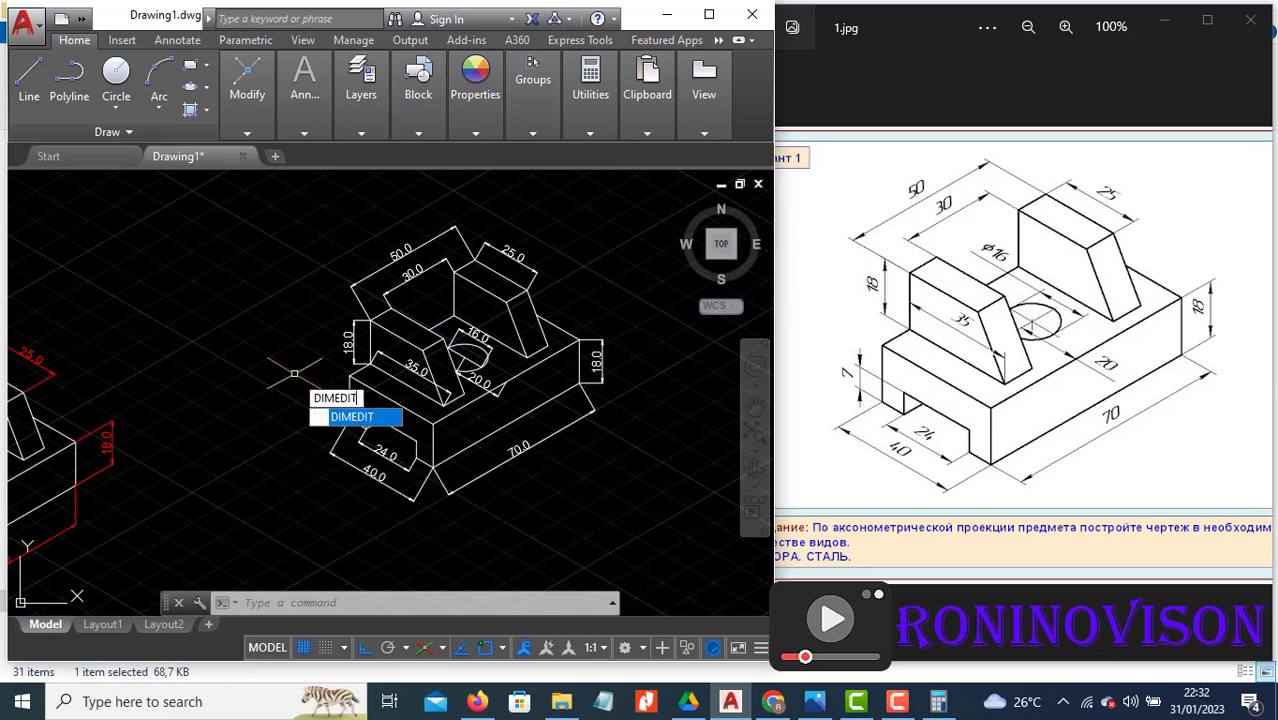
pyautogui.click(344, 417)
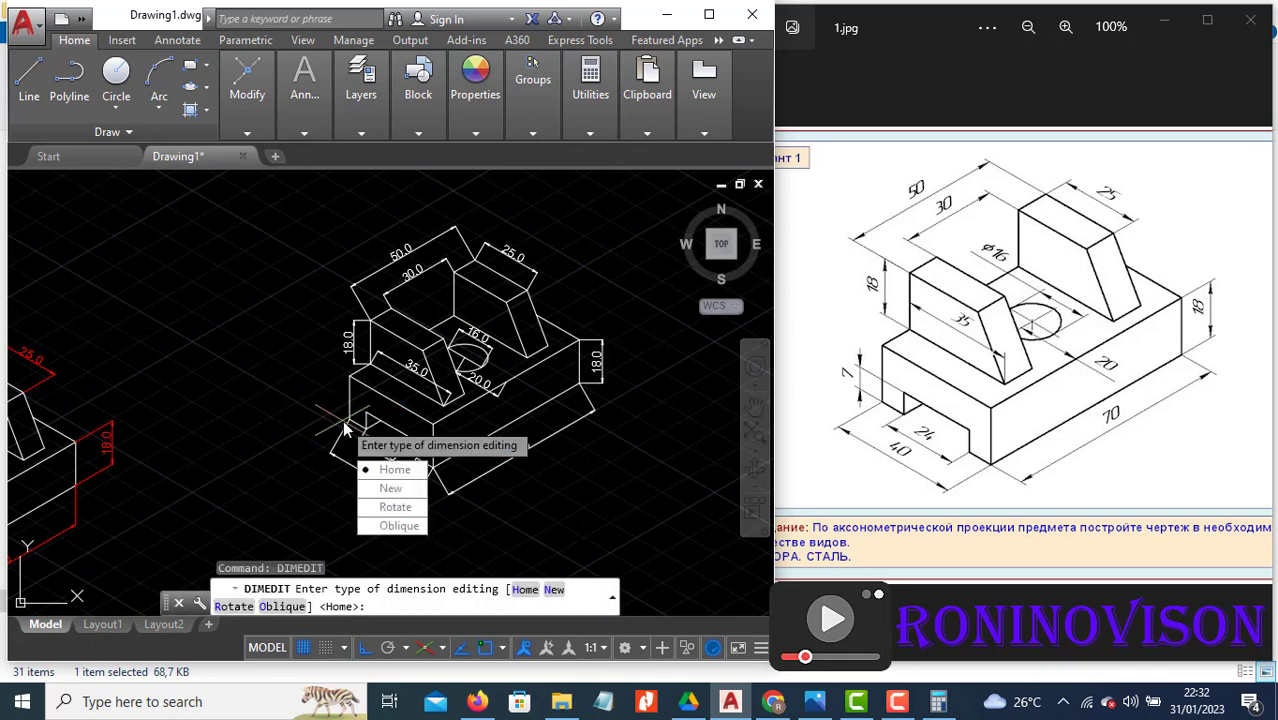
pyautogui.click(395, 526)
pyautogui.click(380, 268)
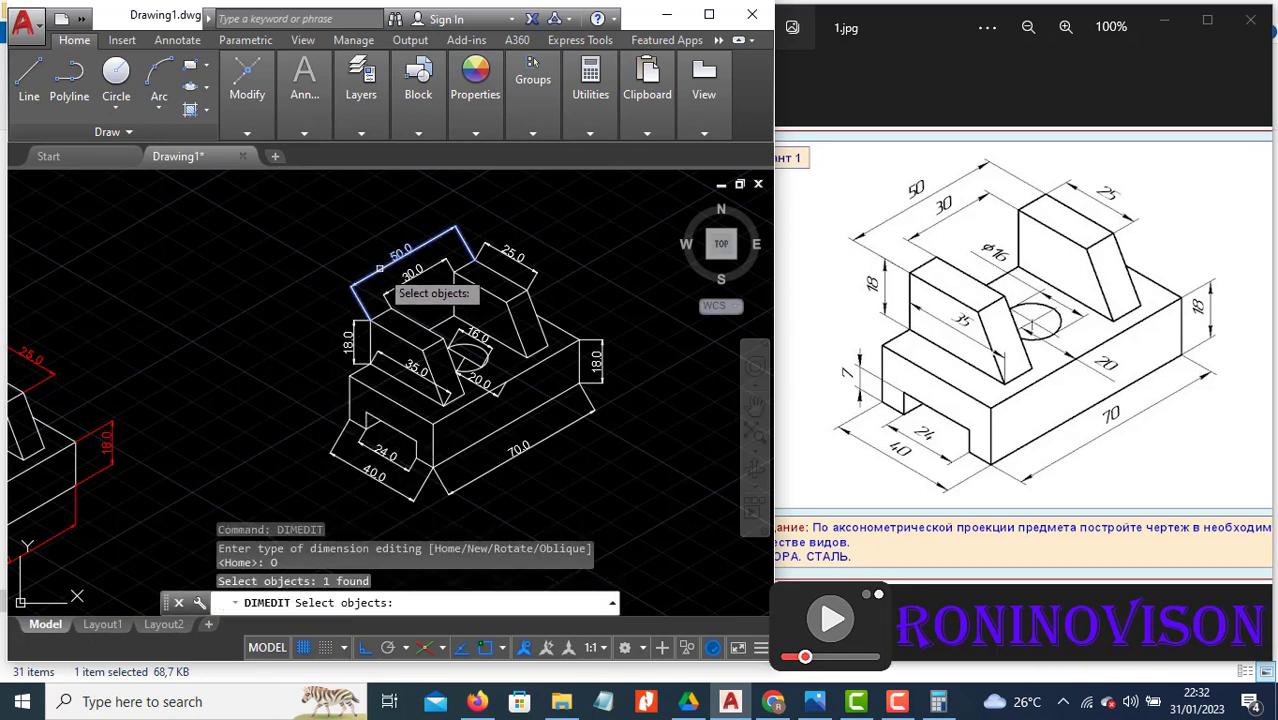
pyautogui.scroll(2, 376, 338)
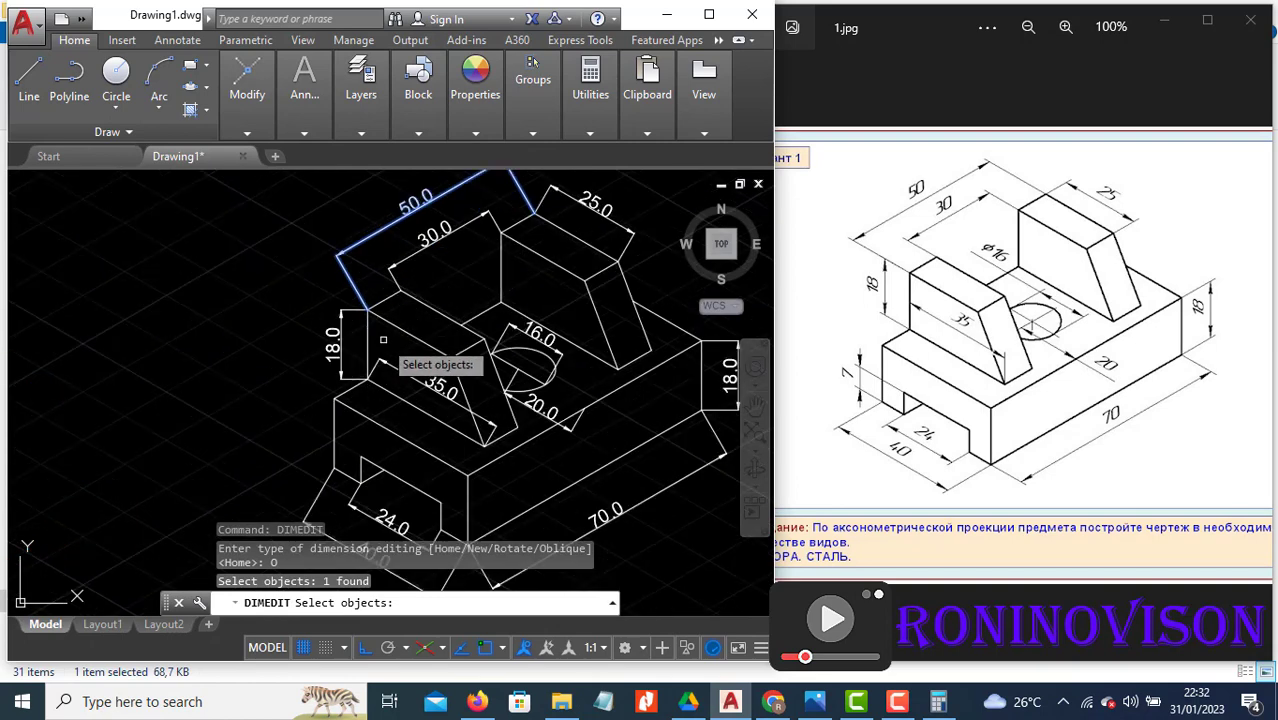
pyautogui.press('Return')
pyautogui.click(453, 356)
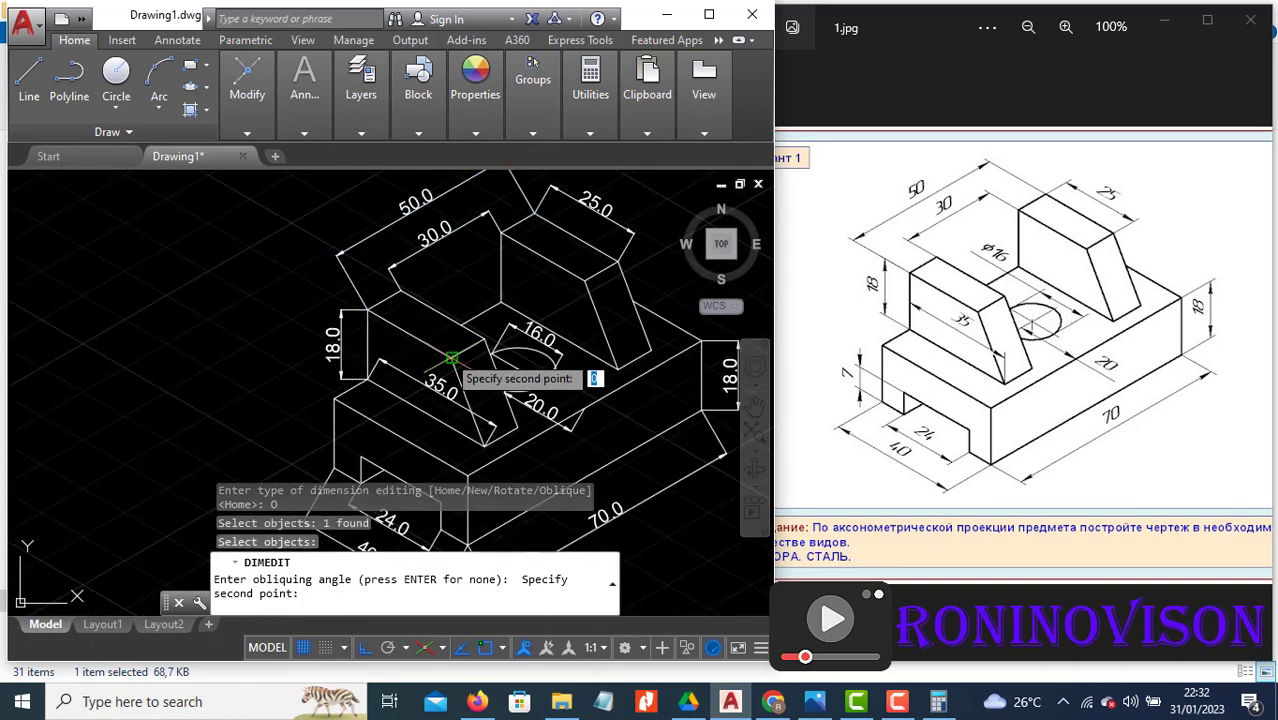
pyautogui.click(367, 310)
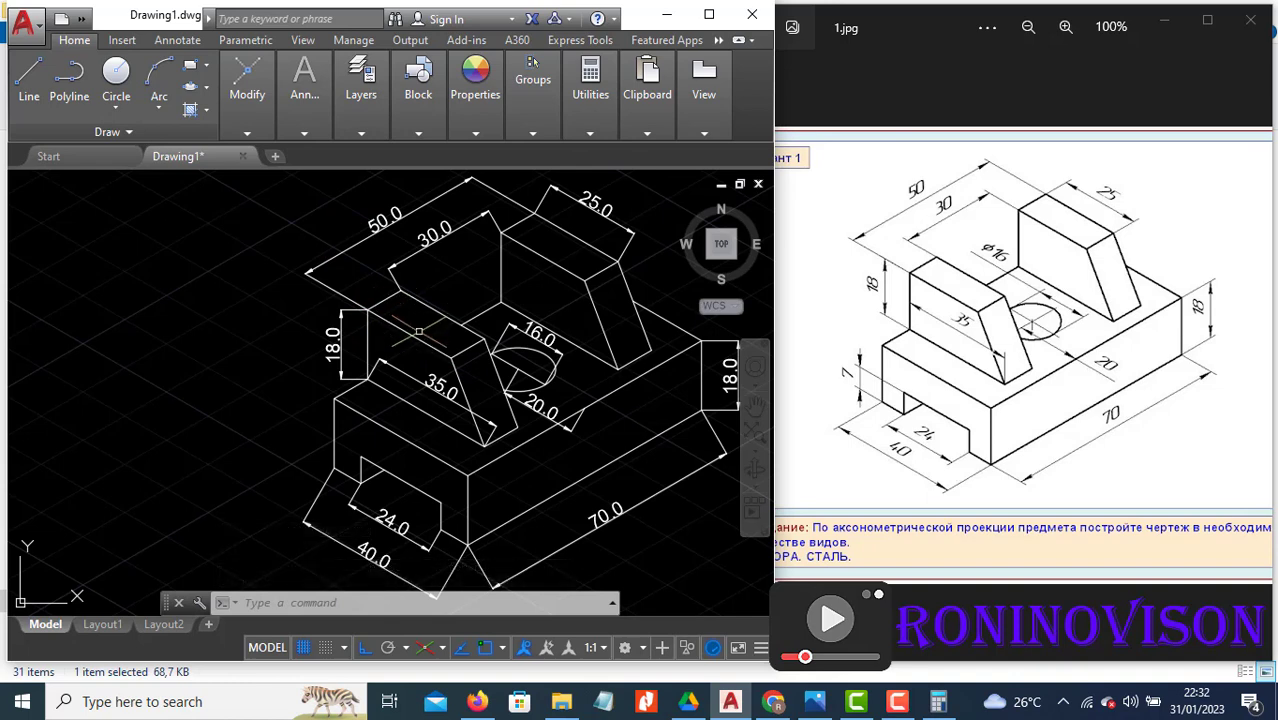
# Step: Oblique the 30 dimension so its extension lines follow the front upright's inner top edge
pyautogui.press('Return')
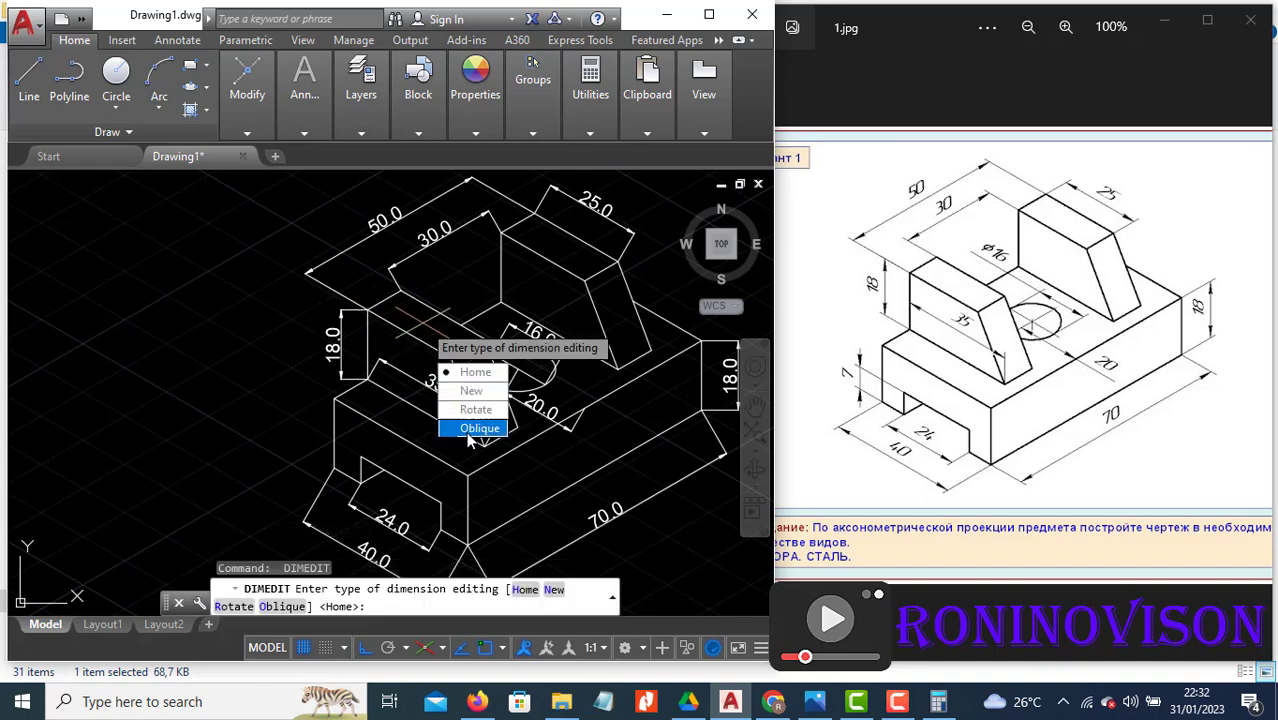
pyautogui.press('Return')
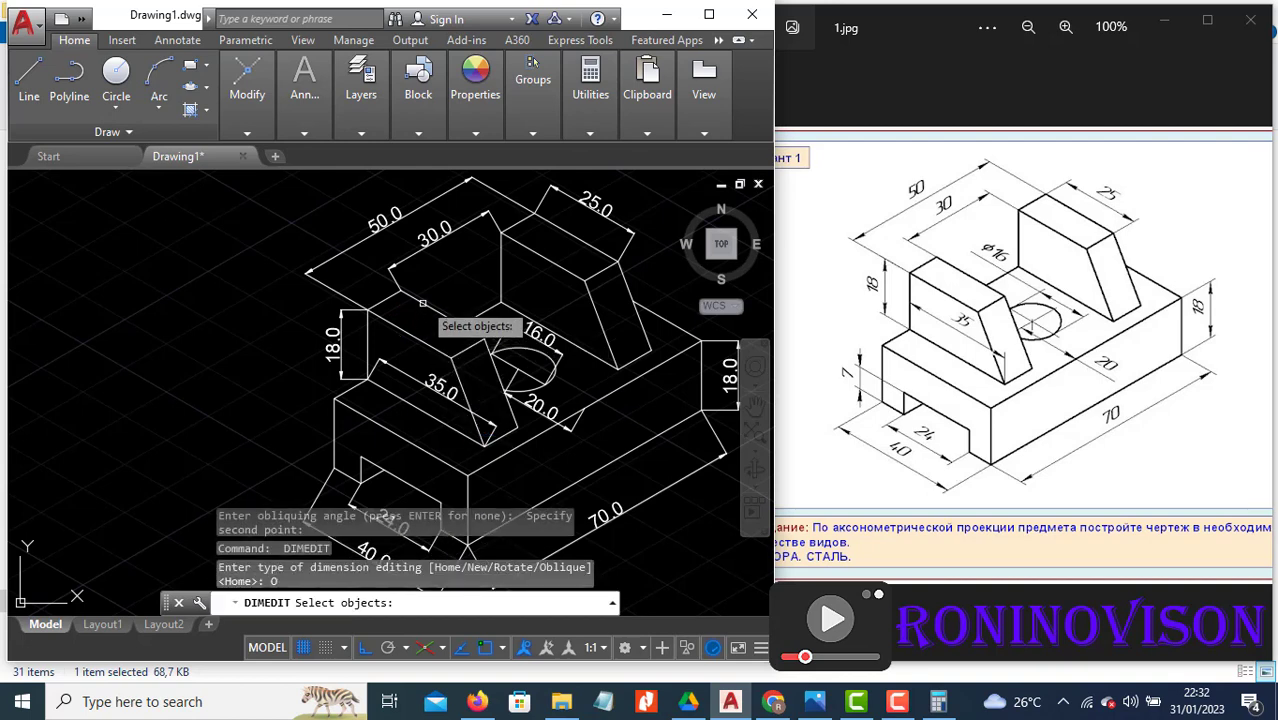
pyautogui.click(430, 243)
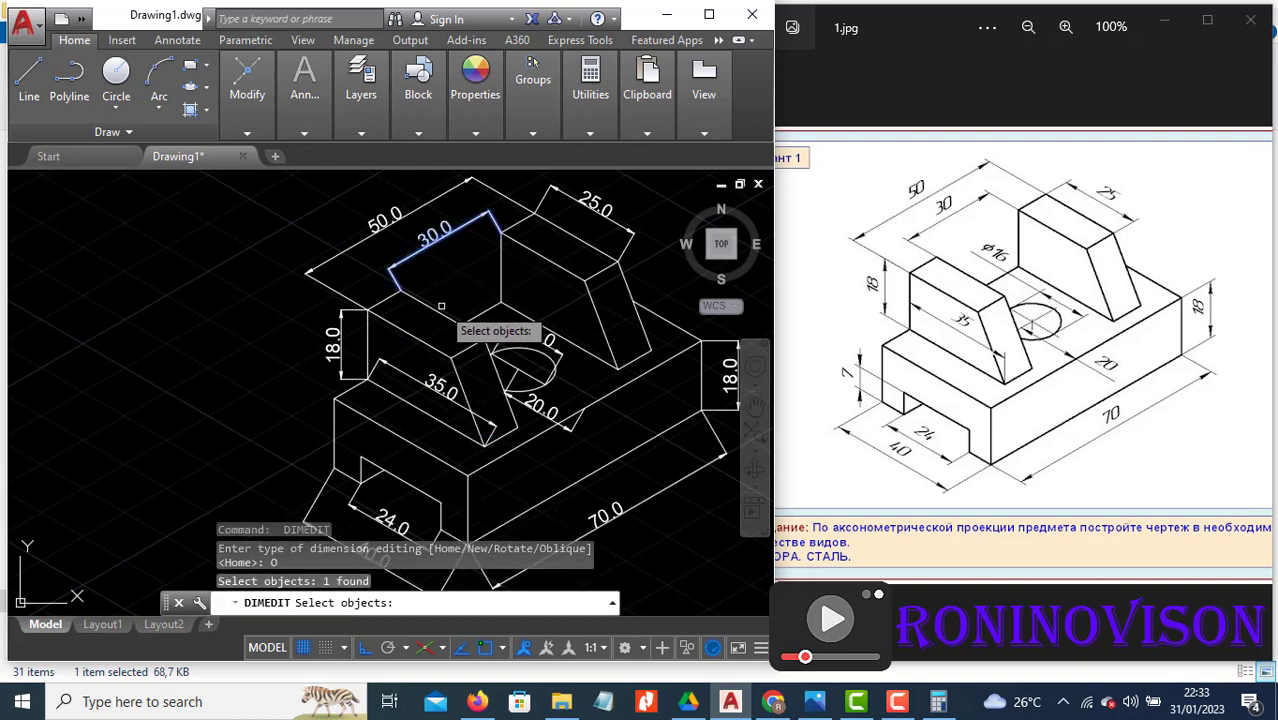
pyautogui.press('Return')
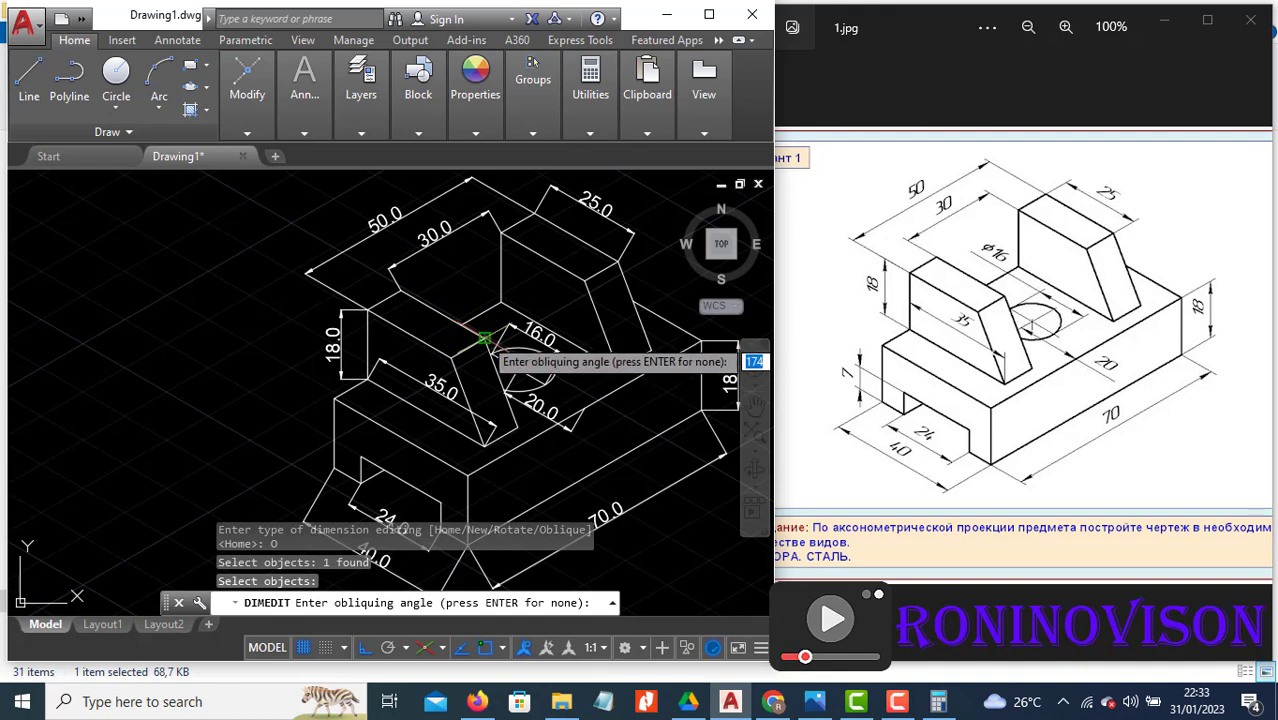
pyautogui.click(484, 339)
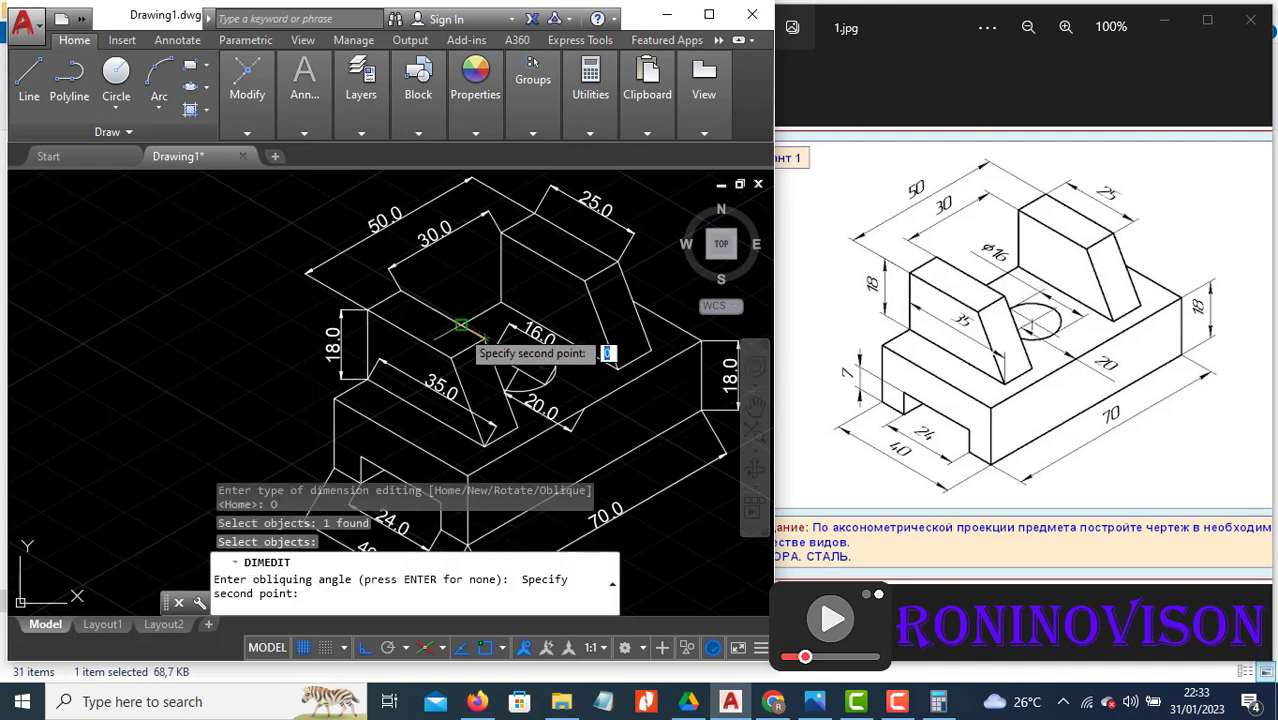
pyautogui.click(401, 290)
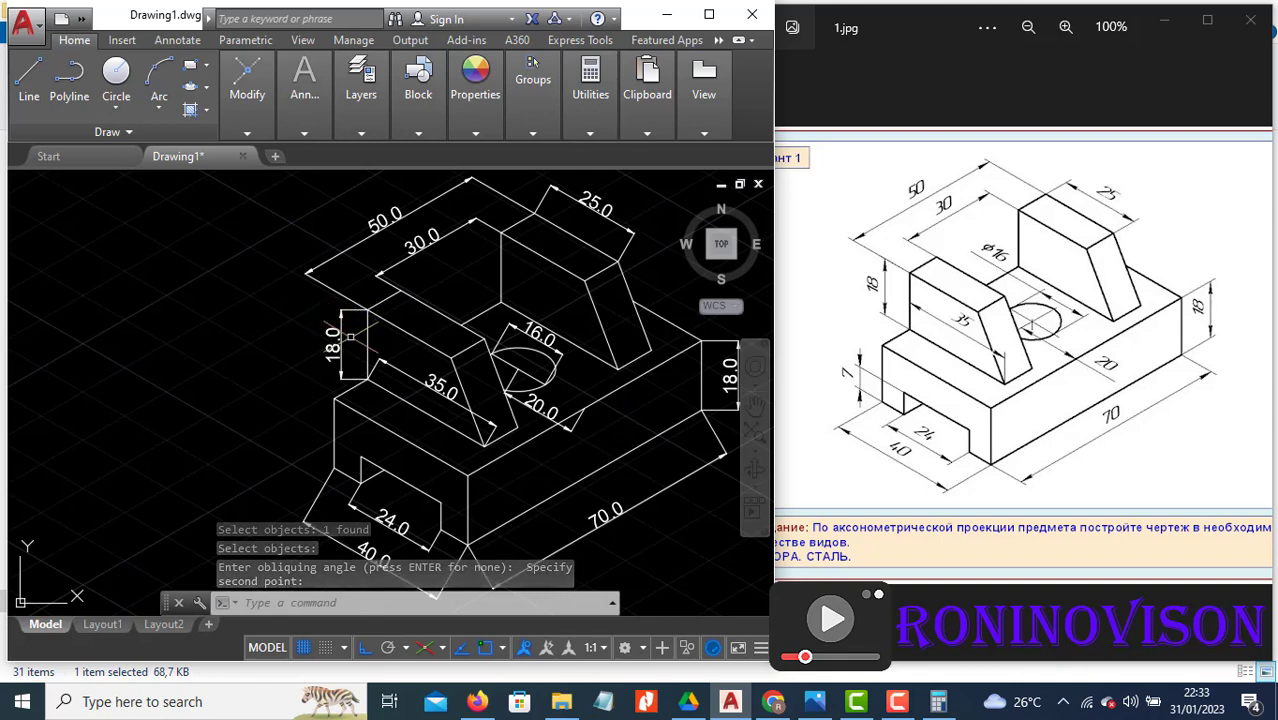
# Step: Oblique the front upright's 18 height dimension so its extension lines run parallel to the base's short front top edge
pyautogui.press('Return')
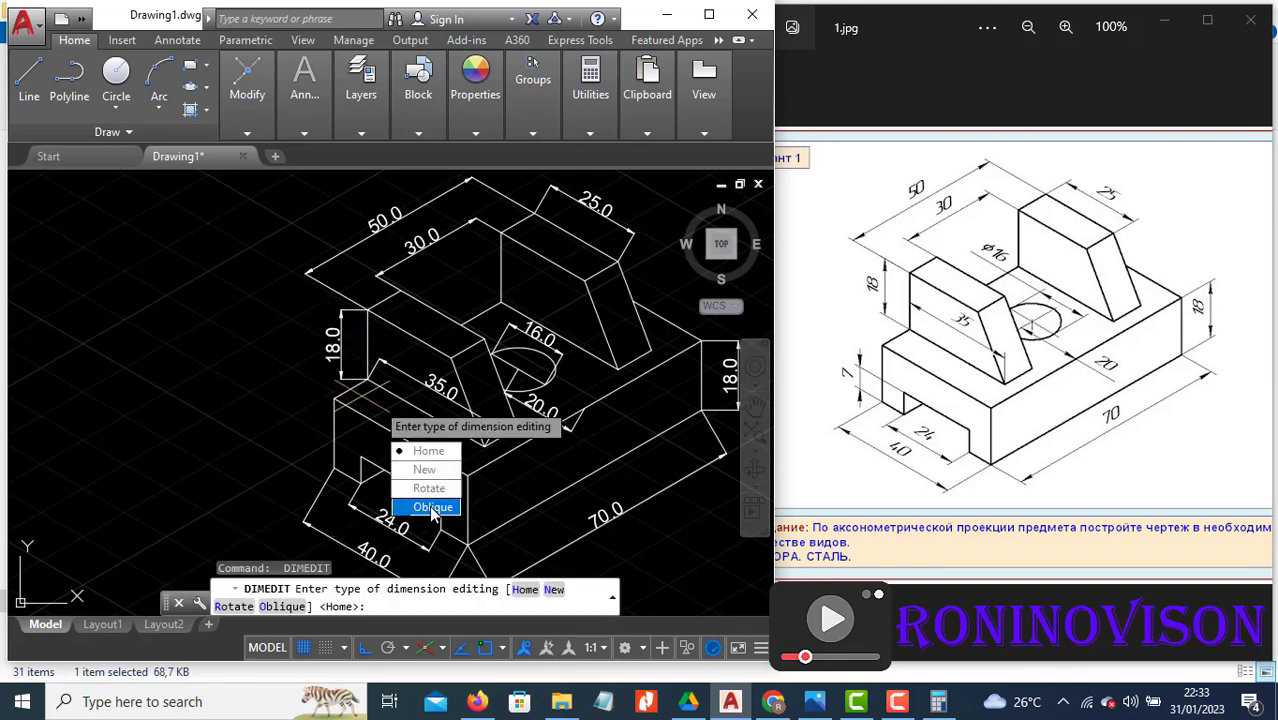
pyautogui.click(432, 508)
pyautogui.click(351, 357)
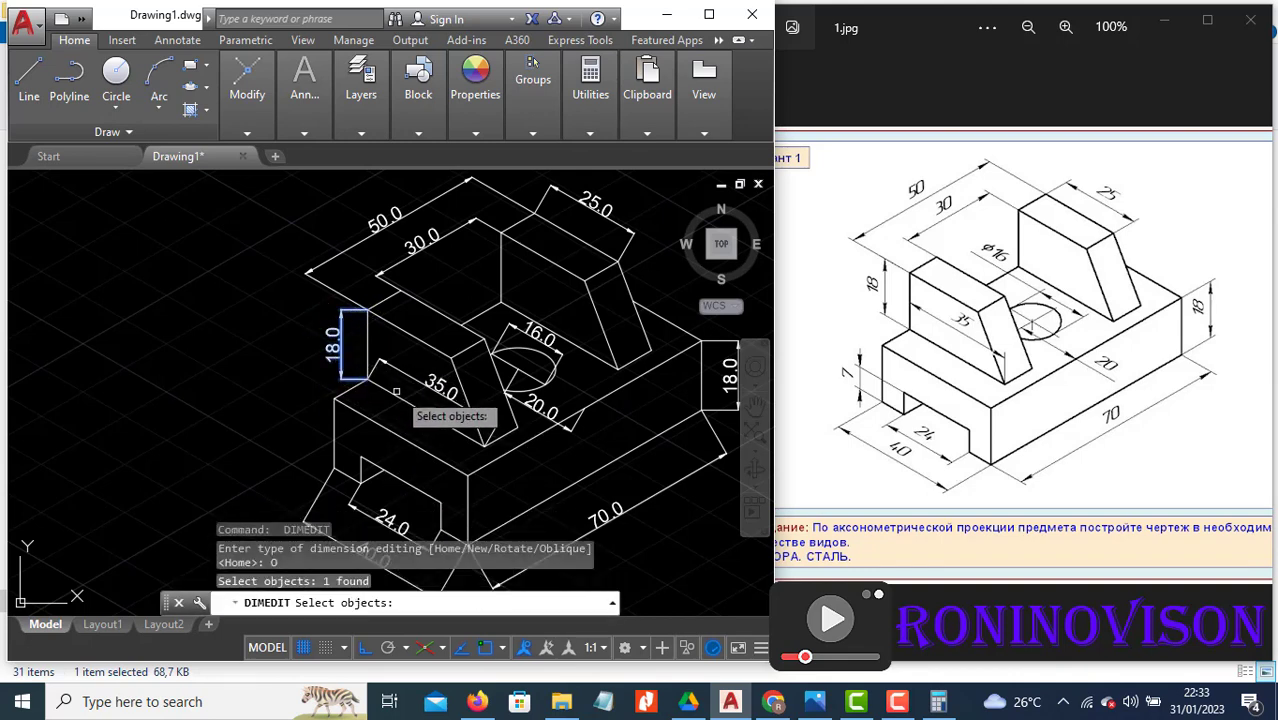
pyautogui.press('Return')
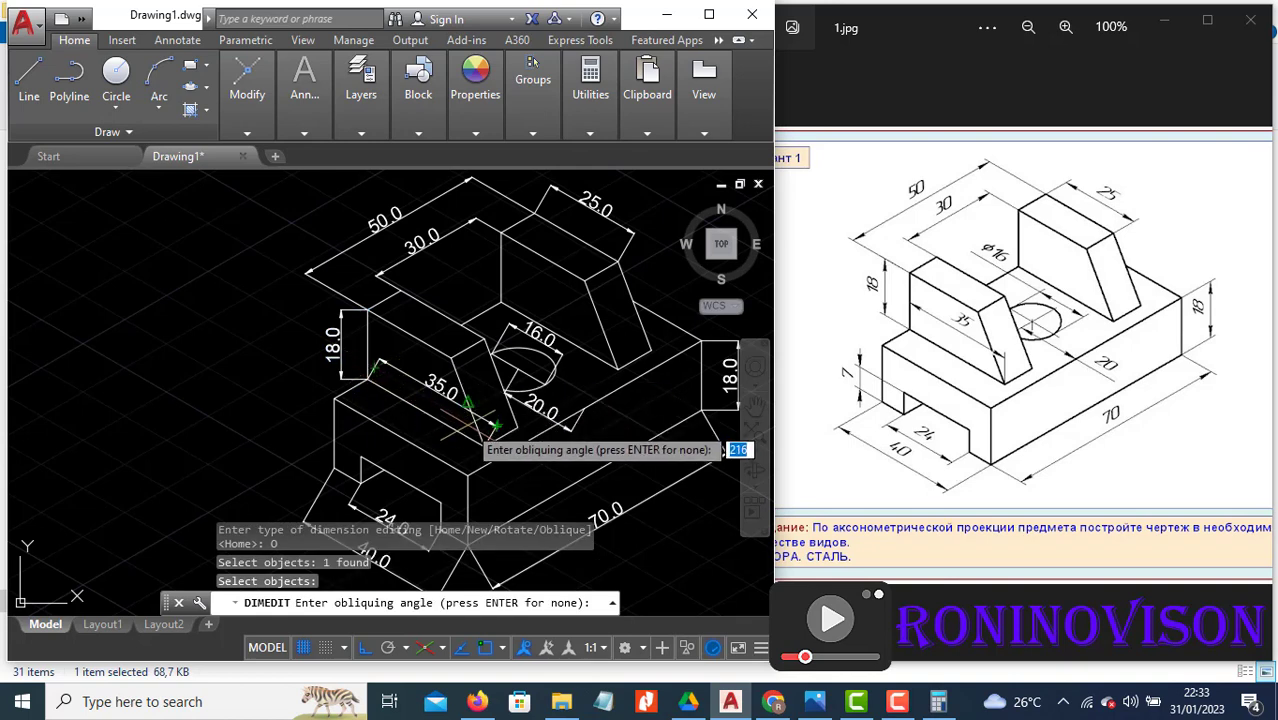
pyautogui.click(468, 477)
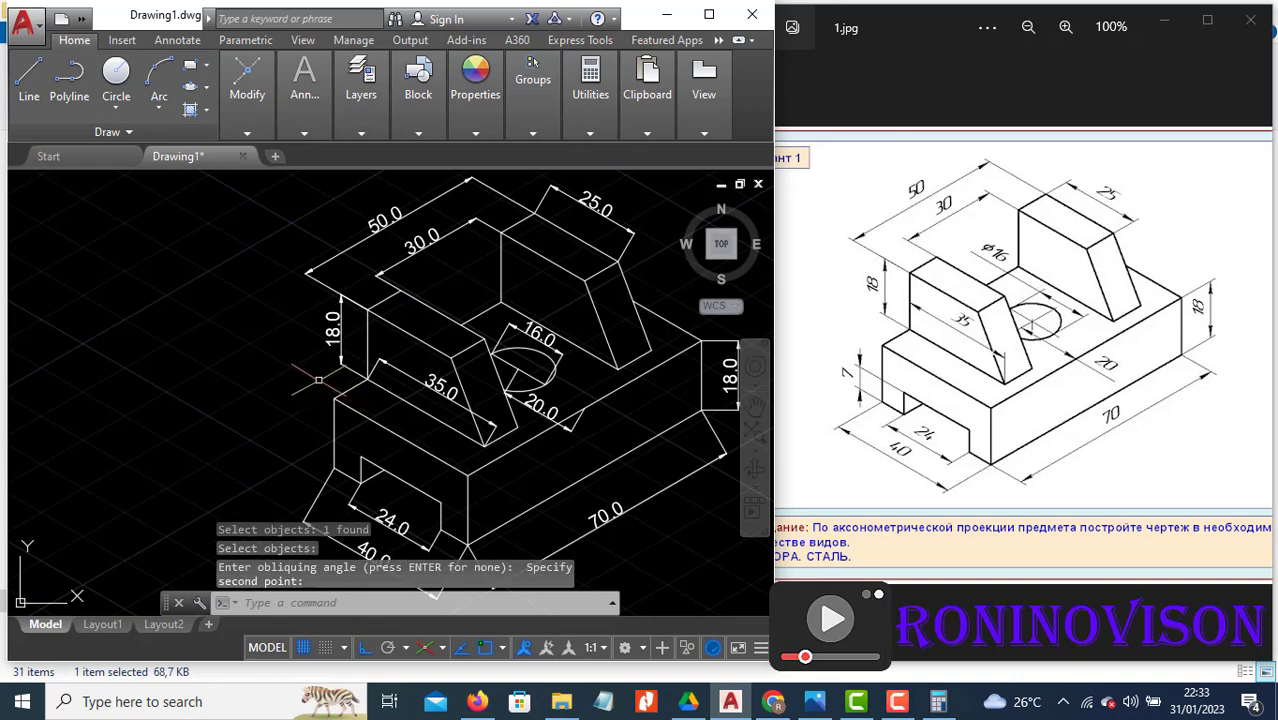
# Step: Oblique the base's 40 width dimension so its extension lines run vertically, parallel to the base's near corner edge
pyautogui.scroll(-2, 355, 325)
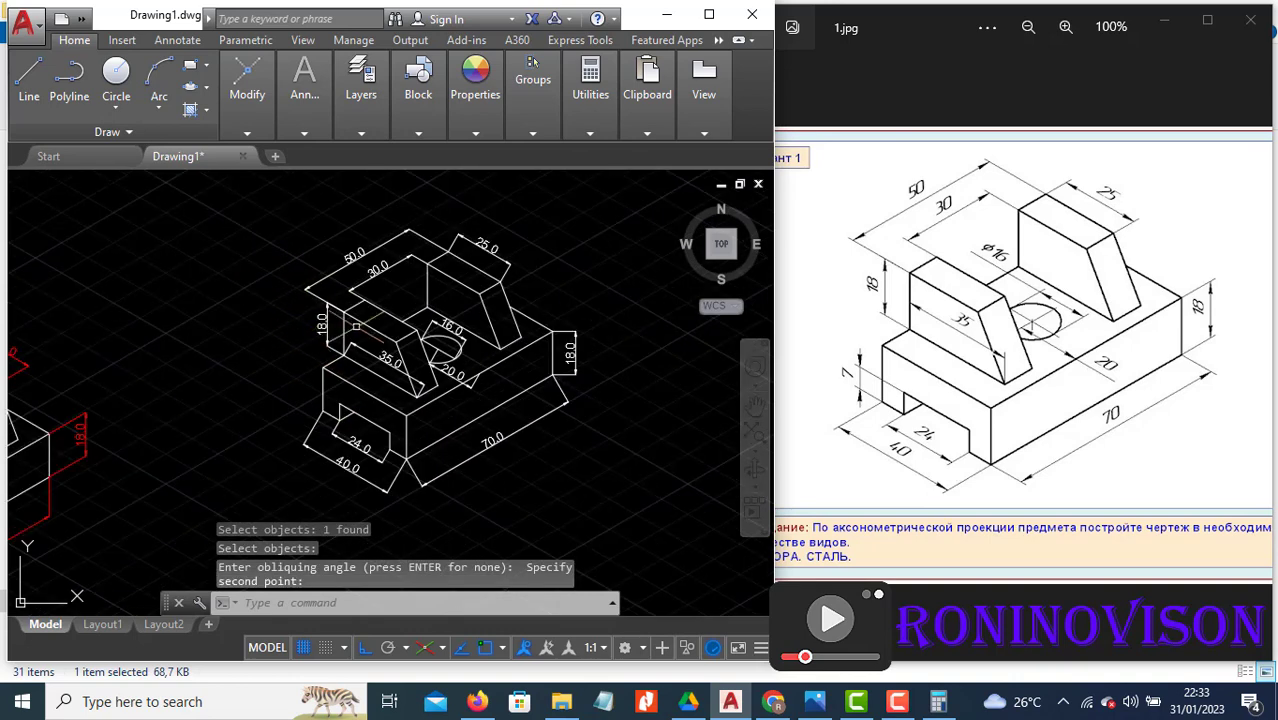
pyautogui.scroll(2, 377, 482)
pyautogui.click(375, 490)
pyautogui.press('Return')
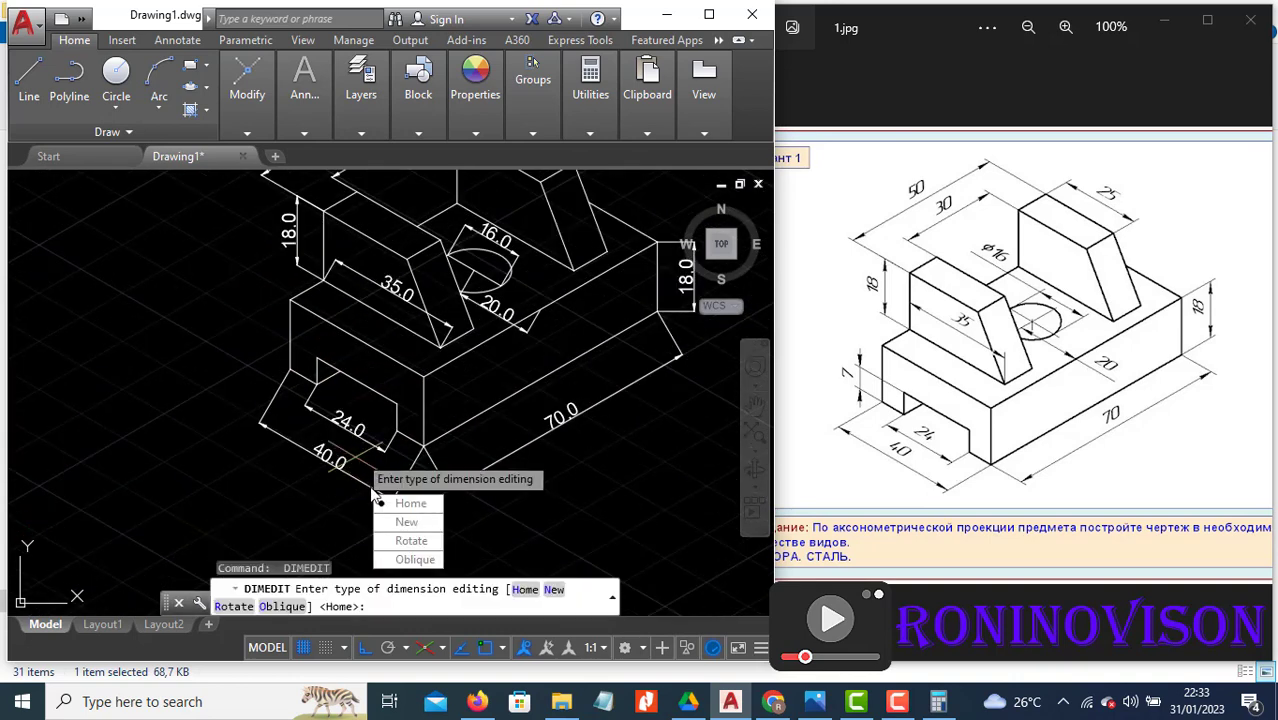
pyautogui.click(414, 559)
pyautogui.click(385, 455)
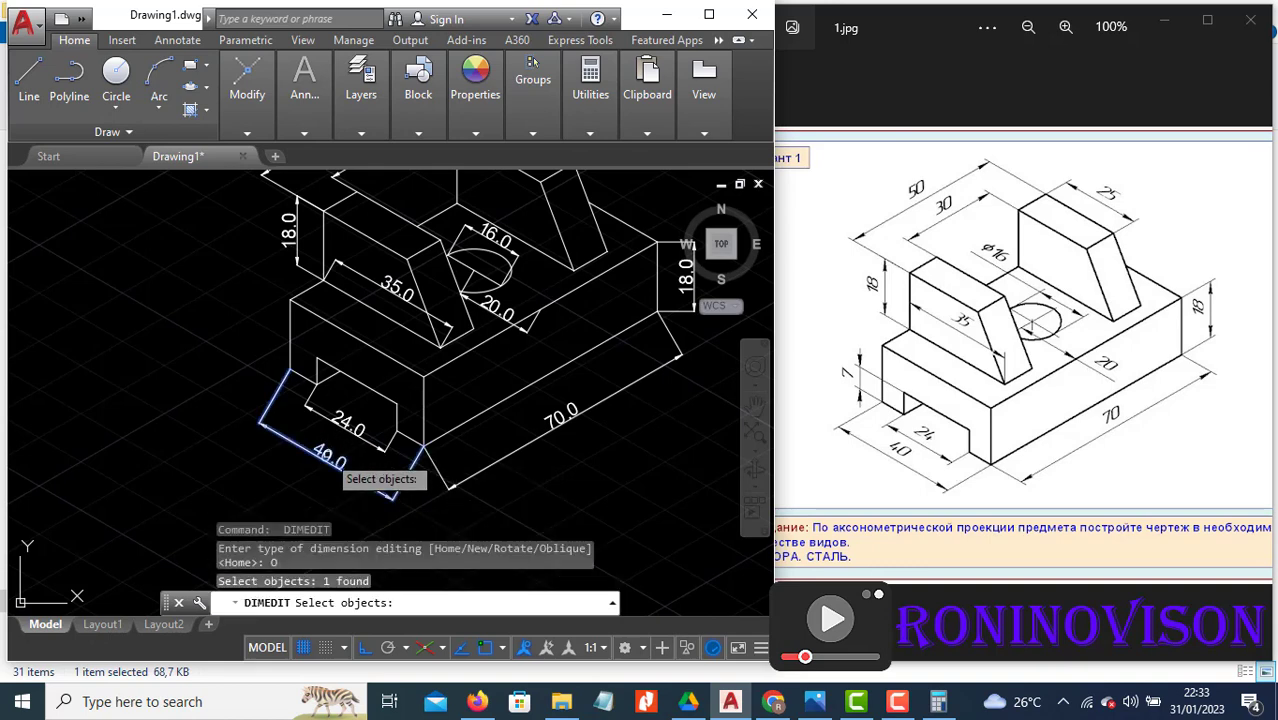
pyautogui.press('Return')
pyautogui.click(423, 376)
pyautogui.click(423, 457)
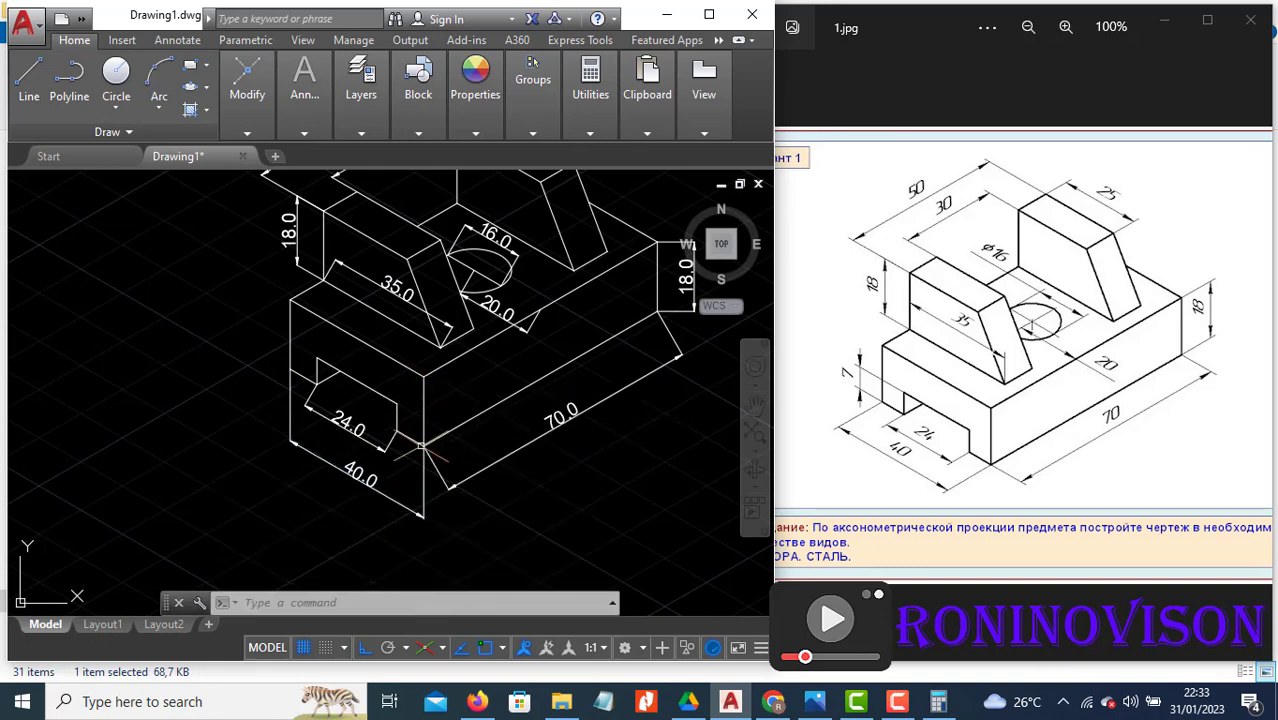
# Step: Oblique the slot's 24 width dimension so its extension lines run vertically along the slot's side
pyautogui.press('Return')
pyautogui.click(447, 551)
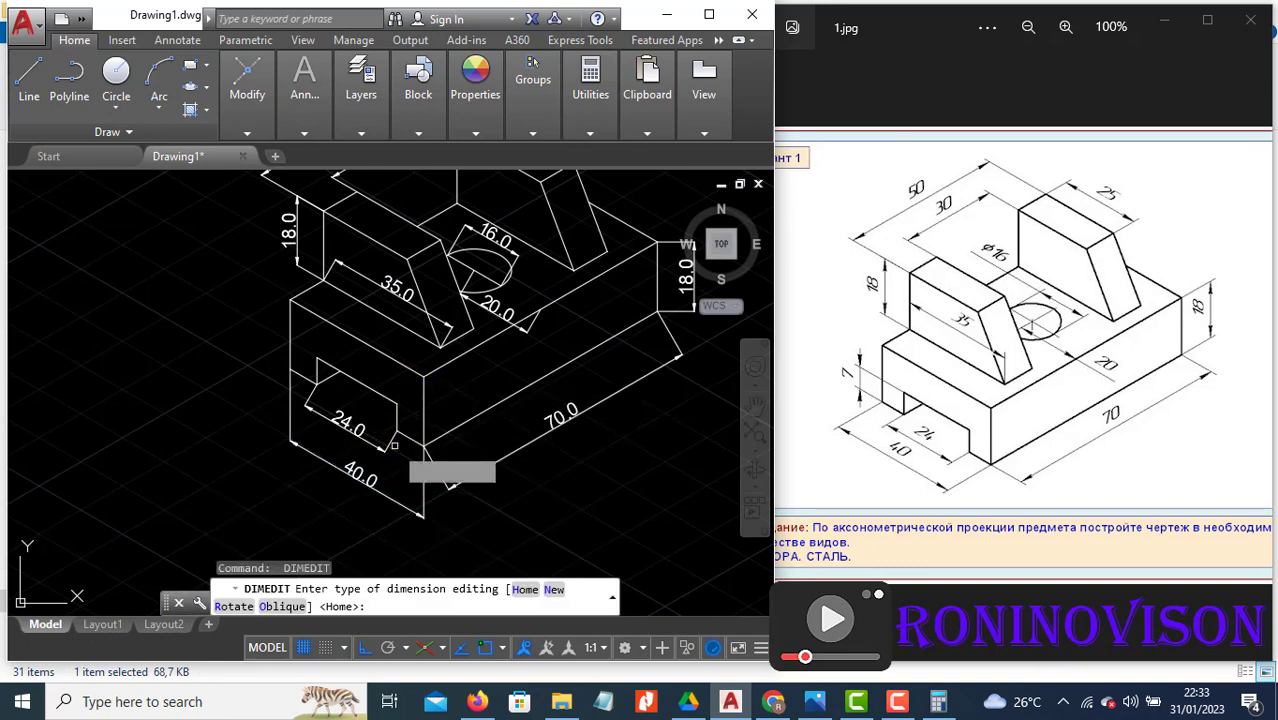
pyautogui.click(357, 427)
pyautogui.press('Return')
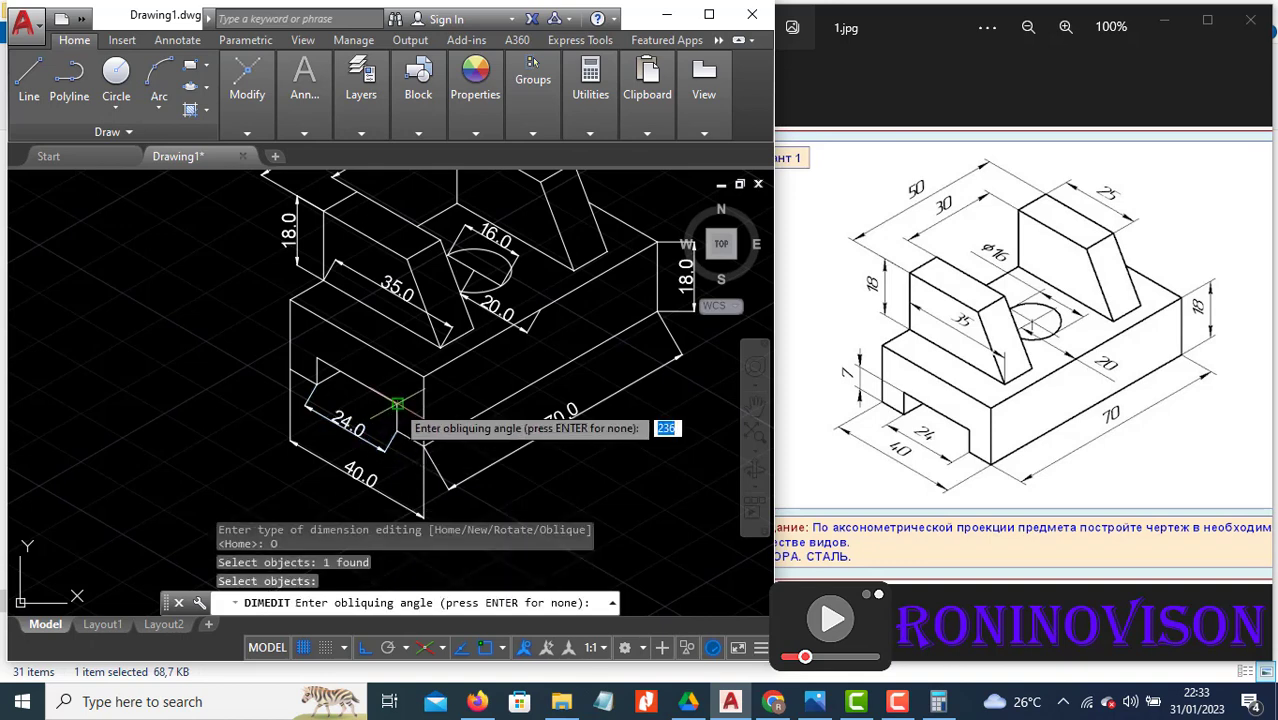
pyautogui.click(395, 427)
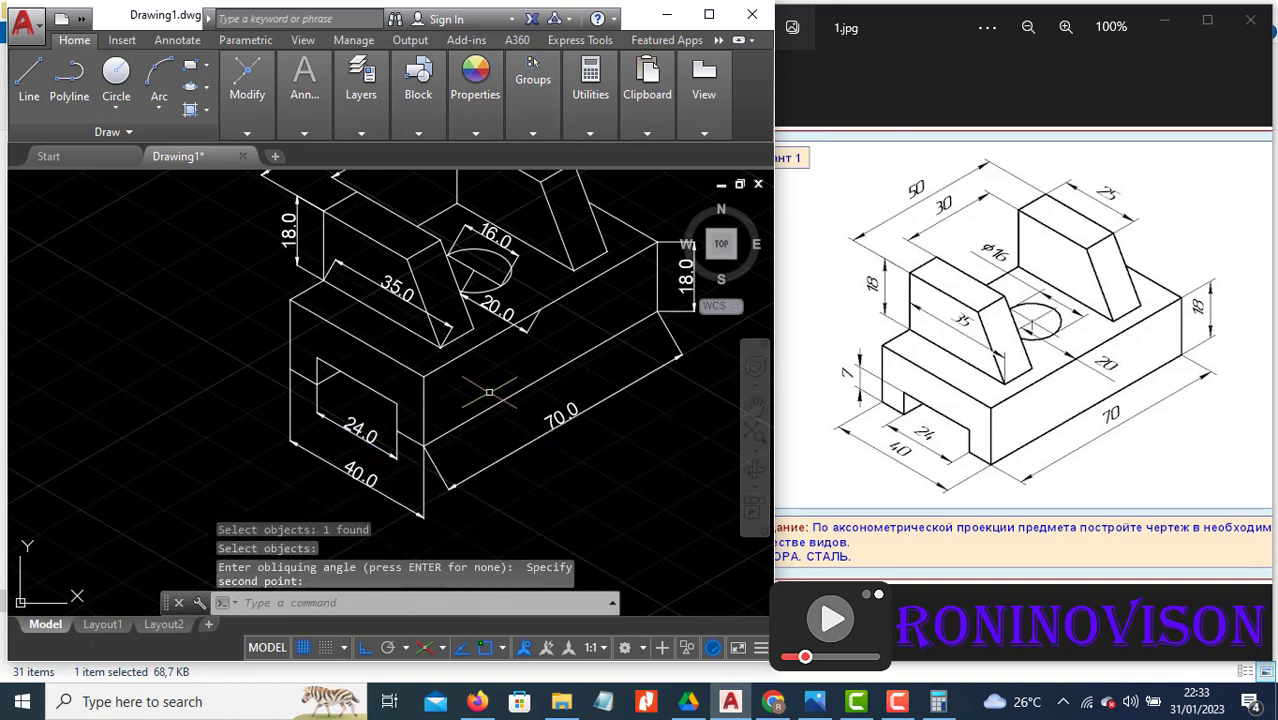
# Step: Oblique the base's 70 length dimension so its extension lines run vertically, parallel to the base's near corner edge
pyautogui.click(550, 433)
pyautogui.press('Return')
pyautogui.click(597, 540)
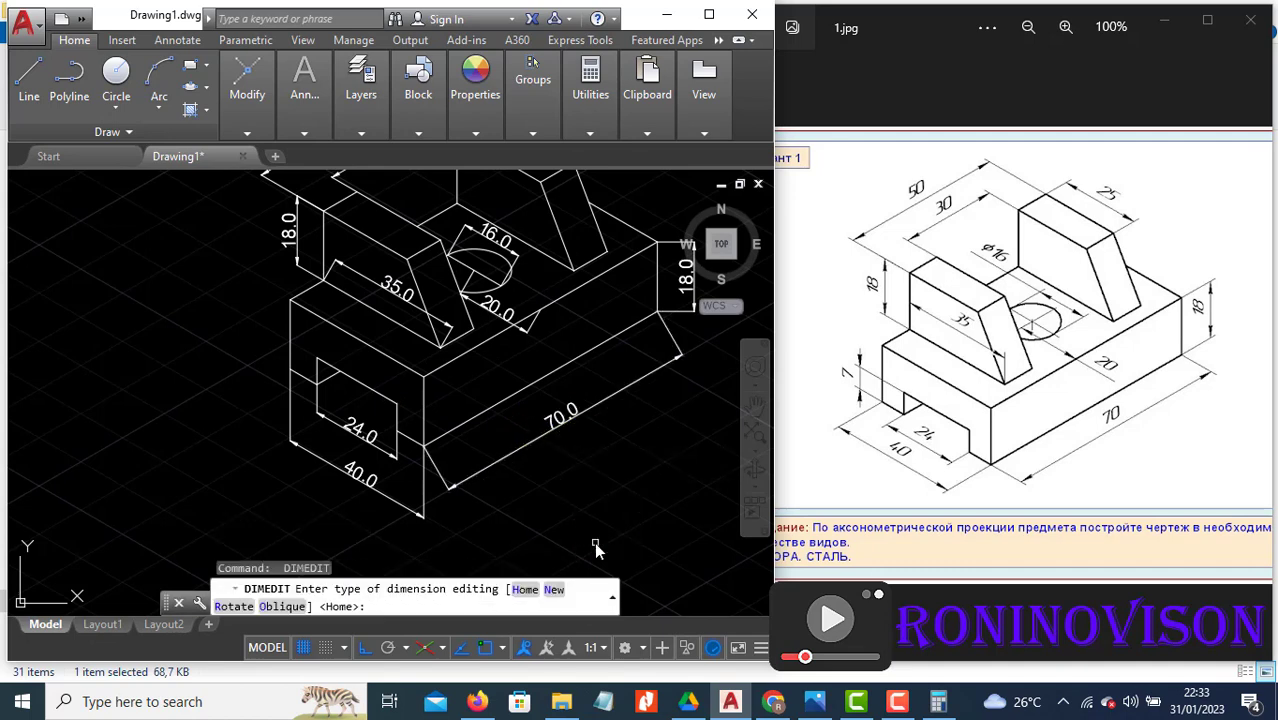
pyautogui.click(550, 401)
pyautogui.press('Return')
pyautogui.click(425, 379)
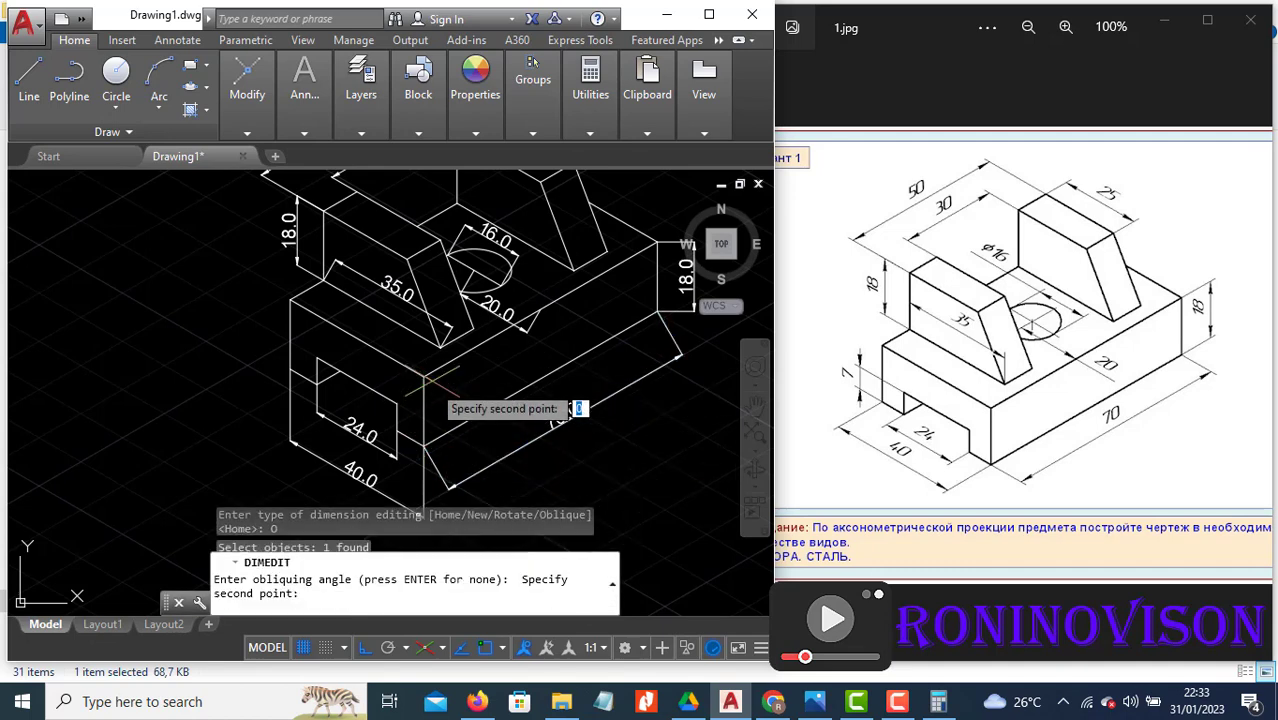
pyautogui.click(428, 440)
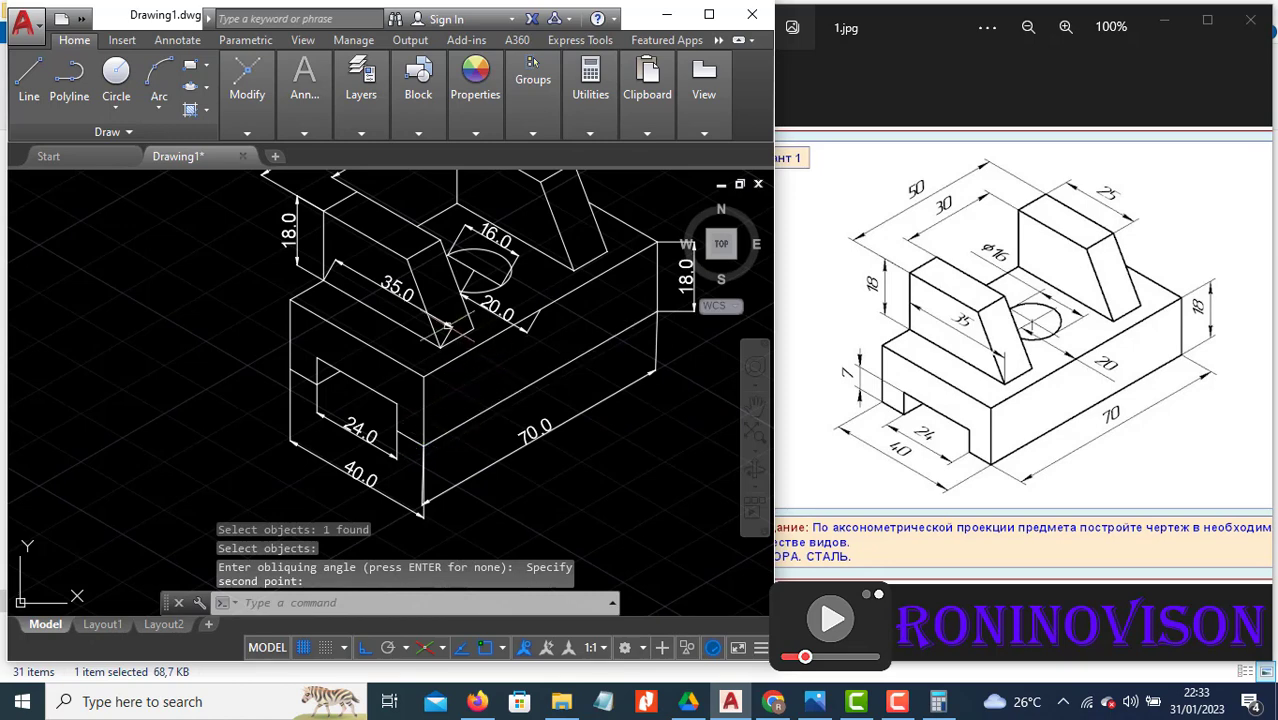
# Step: Oblique the 35 dimension so its extension lines run vertically, parallel to the front upright's outer vertical edge
pyautogui.press('Return')
pyautogui.click(468, 416)
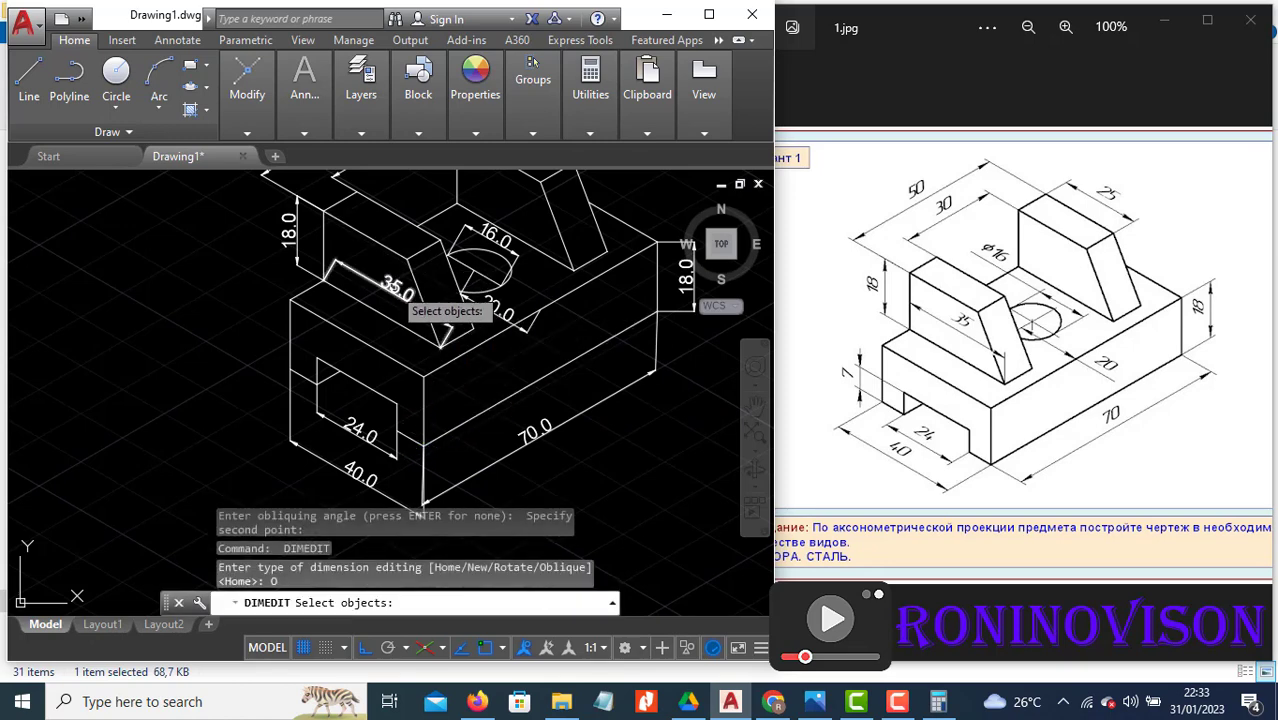
pyautogui.click(323, 279)
pyautogui.press('Return')
pyautogui.click(323, 279)
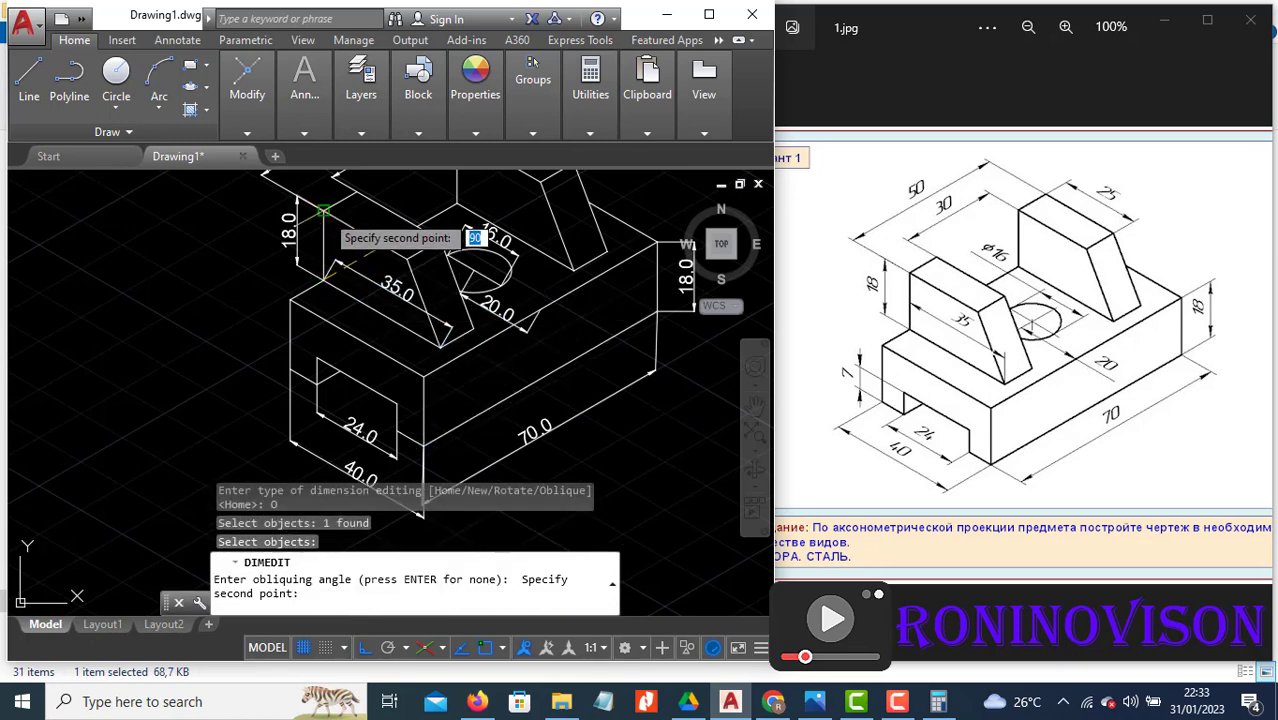
pyautogui.click(324, 213)
# Step: Oblique the hole's 20 position dimension so its extension lines run parallel to the base's long top edge
pyautogui.press('Return')
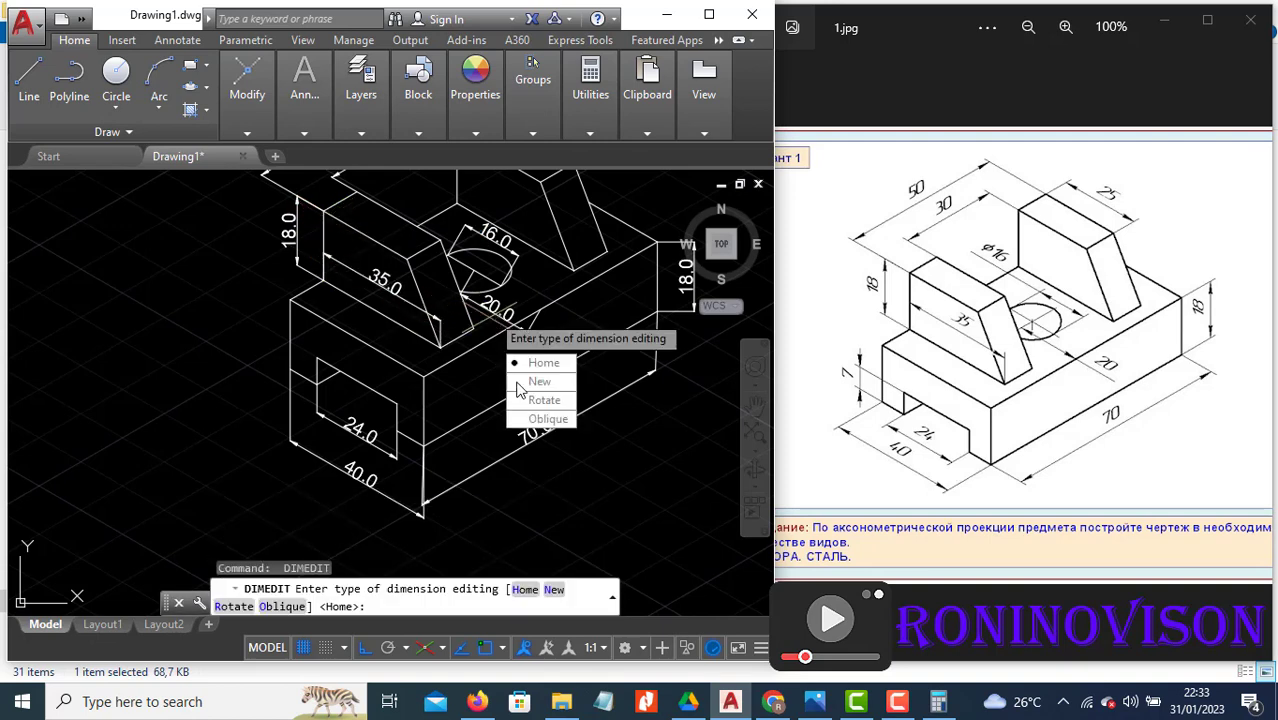
pyautogui.click(530, 418)
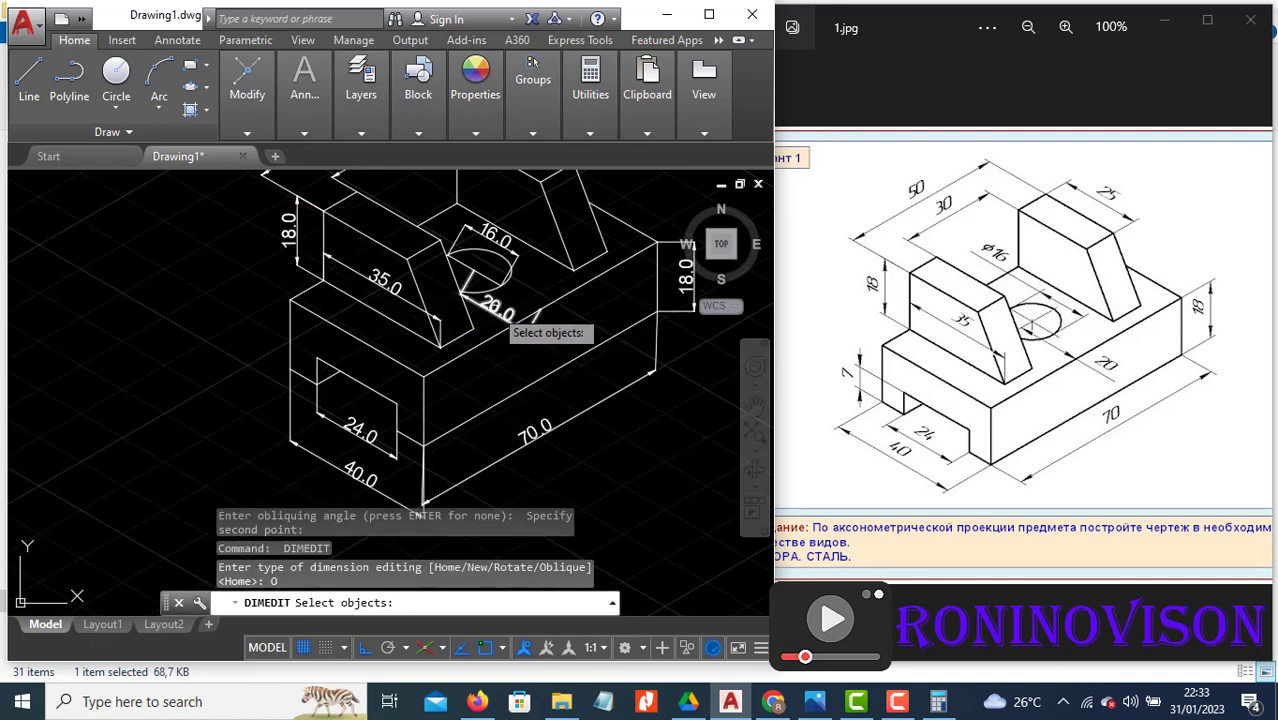
pyautogui.click(507, 304)
pyautogui.press('Return')
pyautogui.click(657, 244)
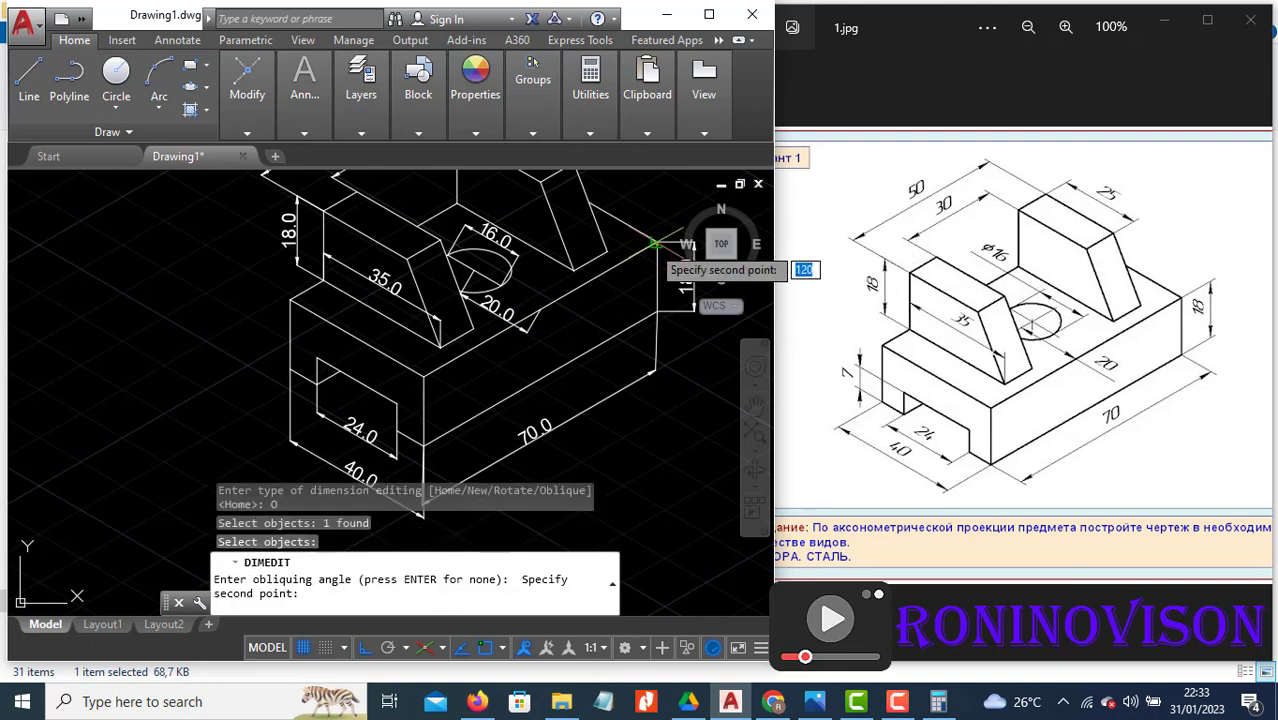
pyautogui.click(545, 306)
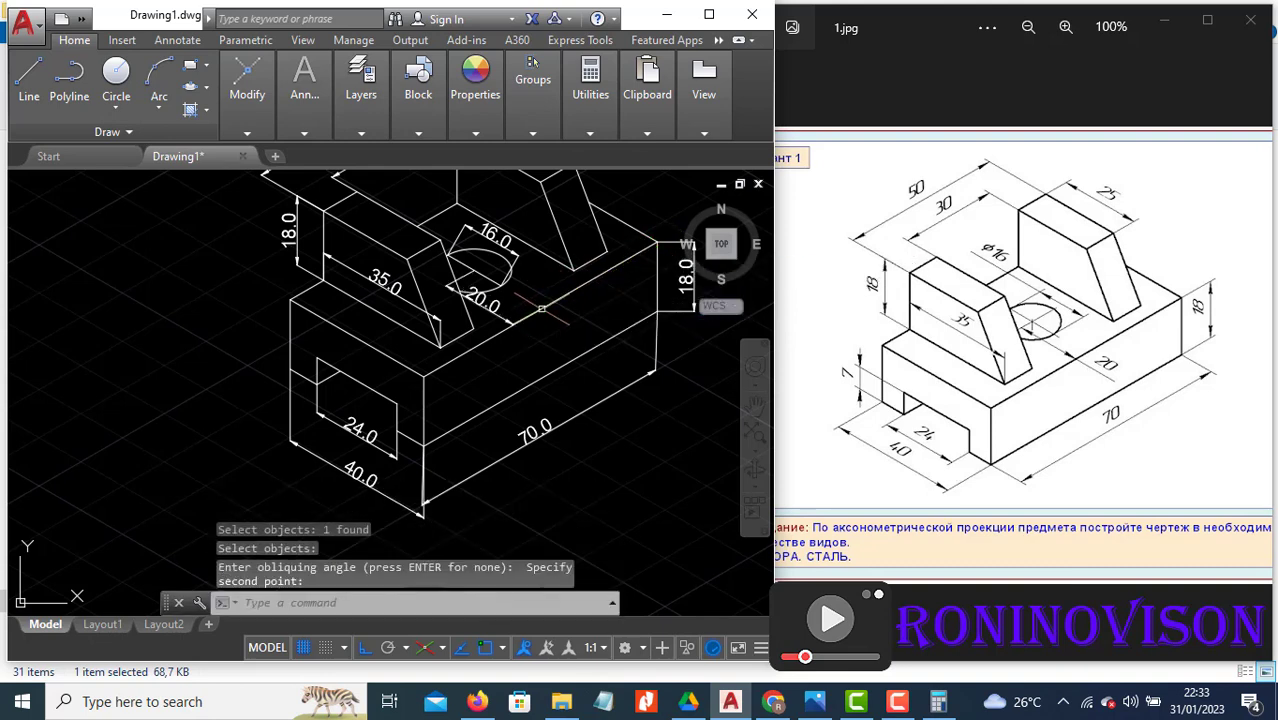
pyautogui.scroll(-2, 528, 325)
pyautogui.scroll(1, 470, 322)
pyautogui.scroll(-1, 428, 320)
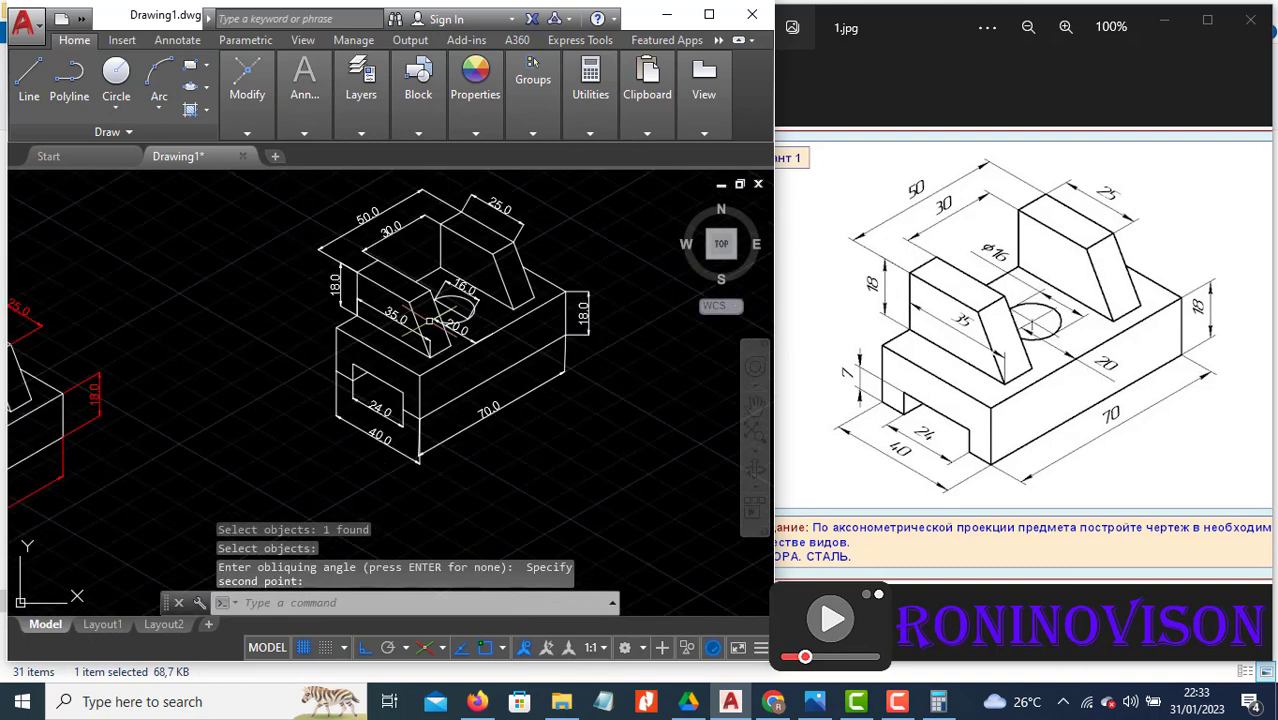
# Step: Oblique the 25 dimension so its extension lines run parallel to the rear upright's short top edge
pyautogui.press('Return')
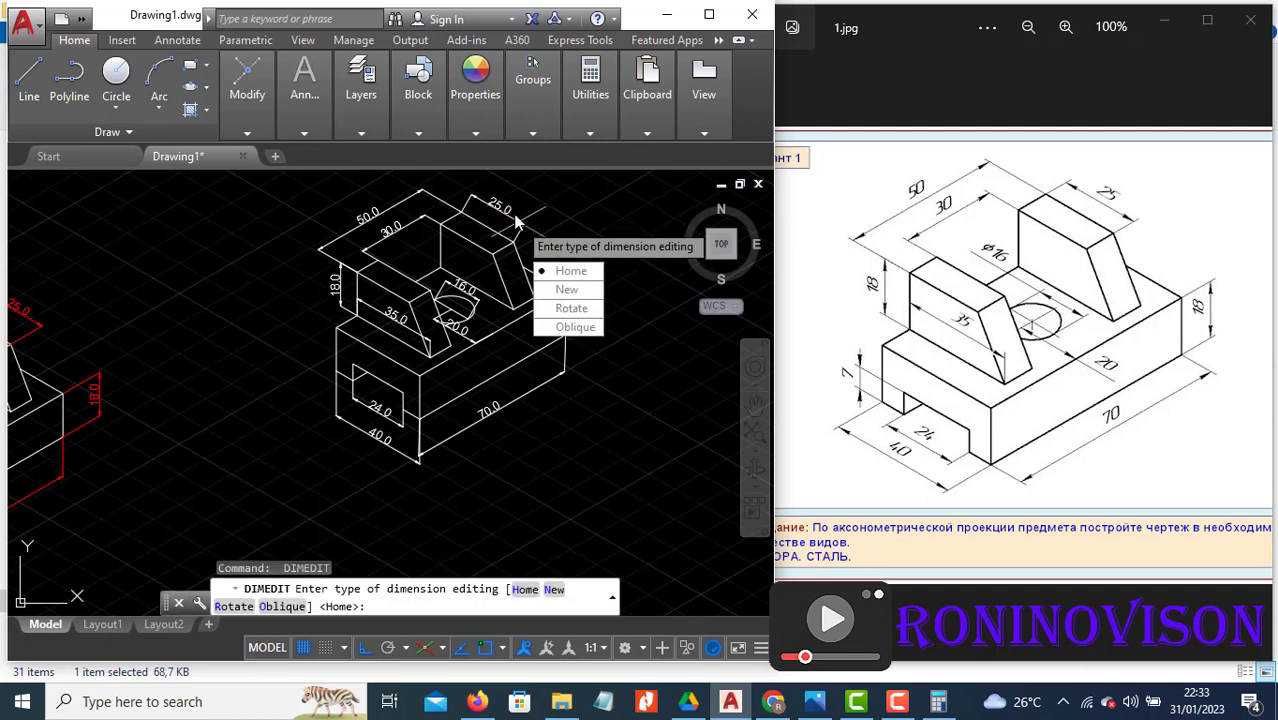
pyautogui.click(561, 328)
pyautogui.click(497, 204)
pyautogui.press('Return')
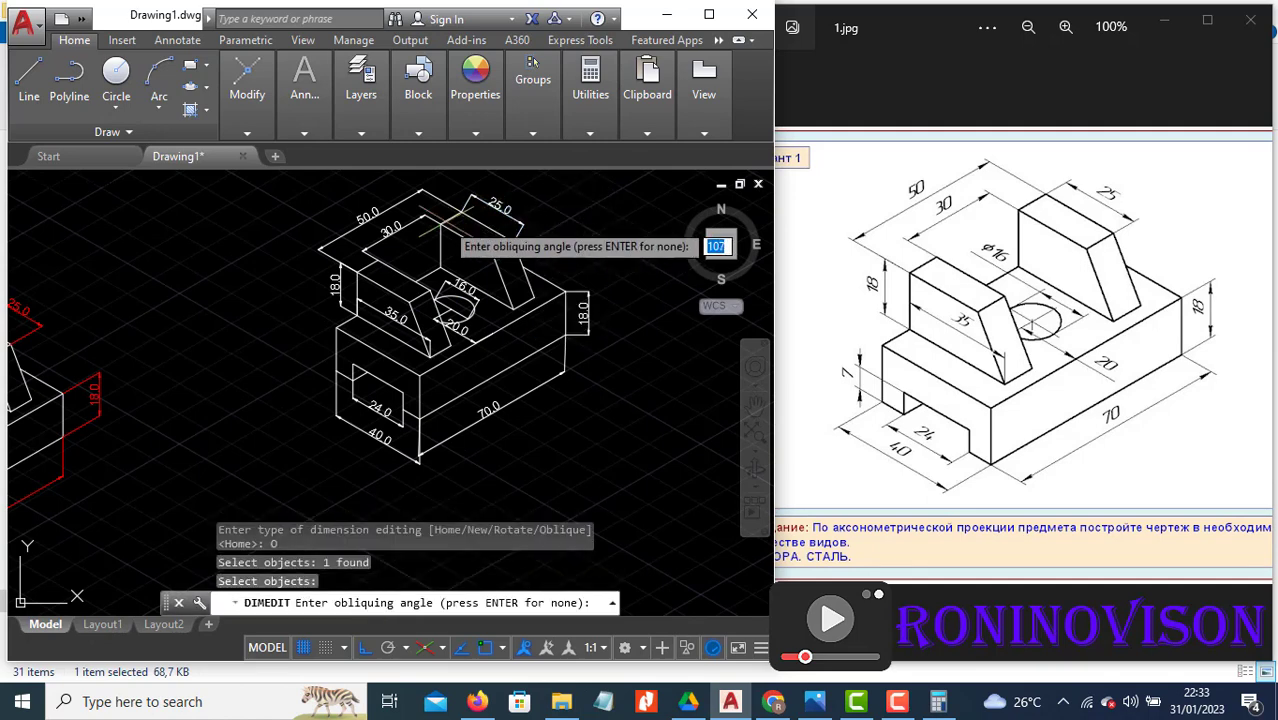
pyautogui.click(444, 220)
pyautogui.click(461, 210)
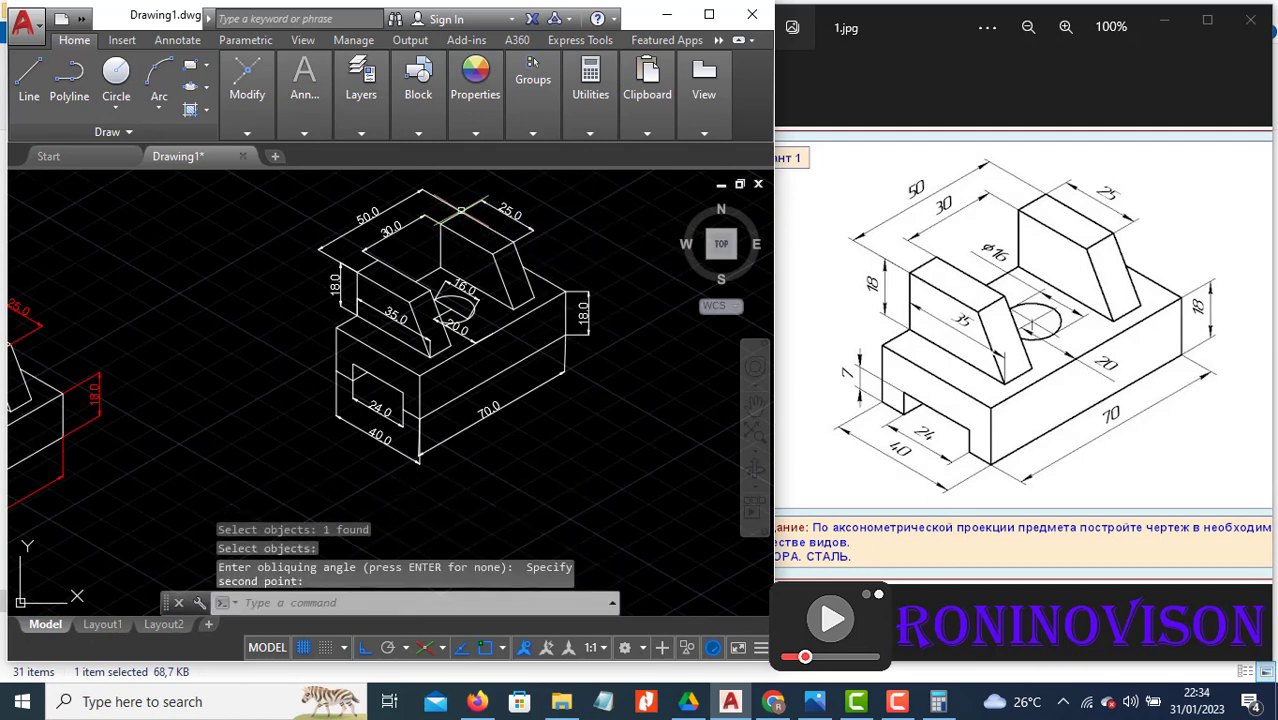
# Step: Oblique the hole's 16 dimension so its extension lines run parallel to the front upright's short top edge
pyautogui.scroll(4, 472, 312)
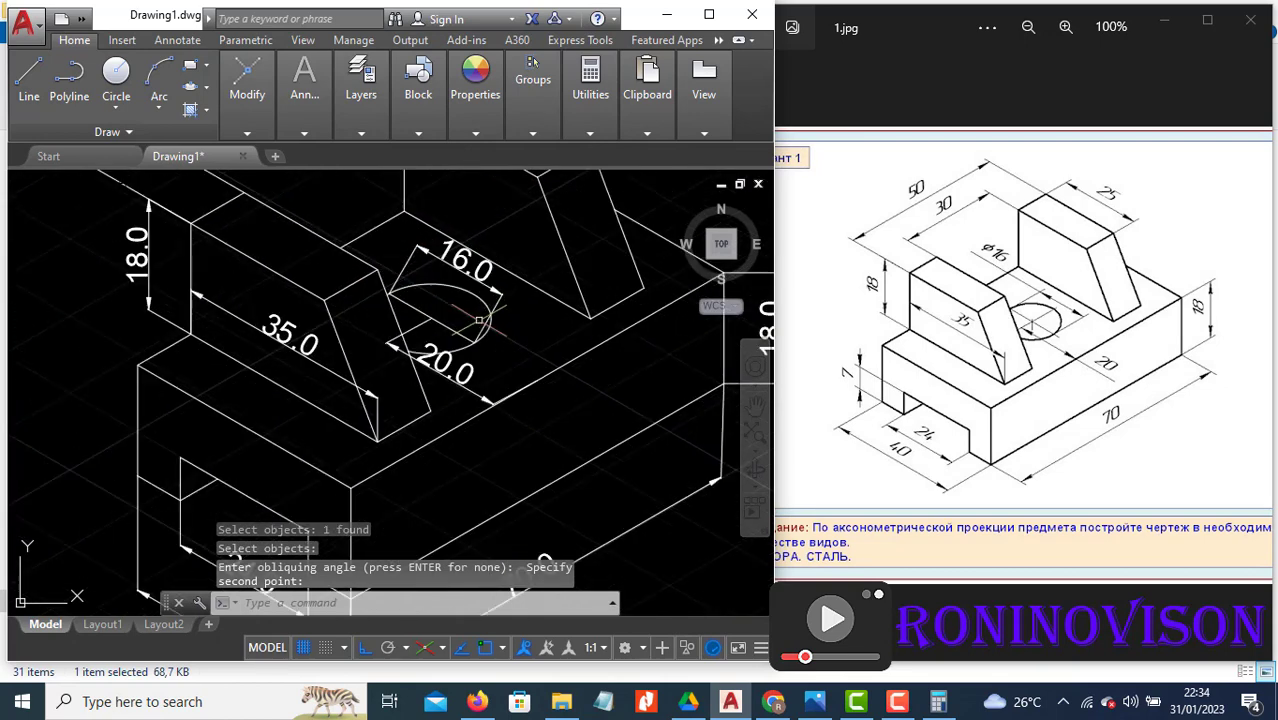
pyautogui.press('Return')
pyautogui.click(521, 386)
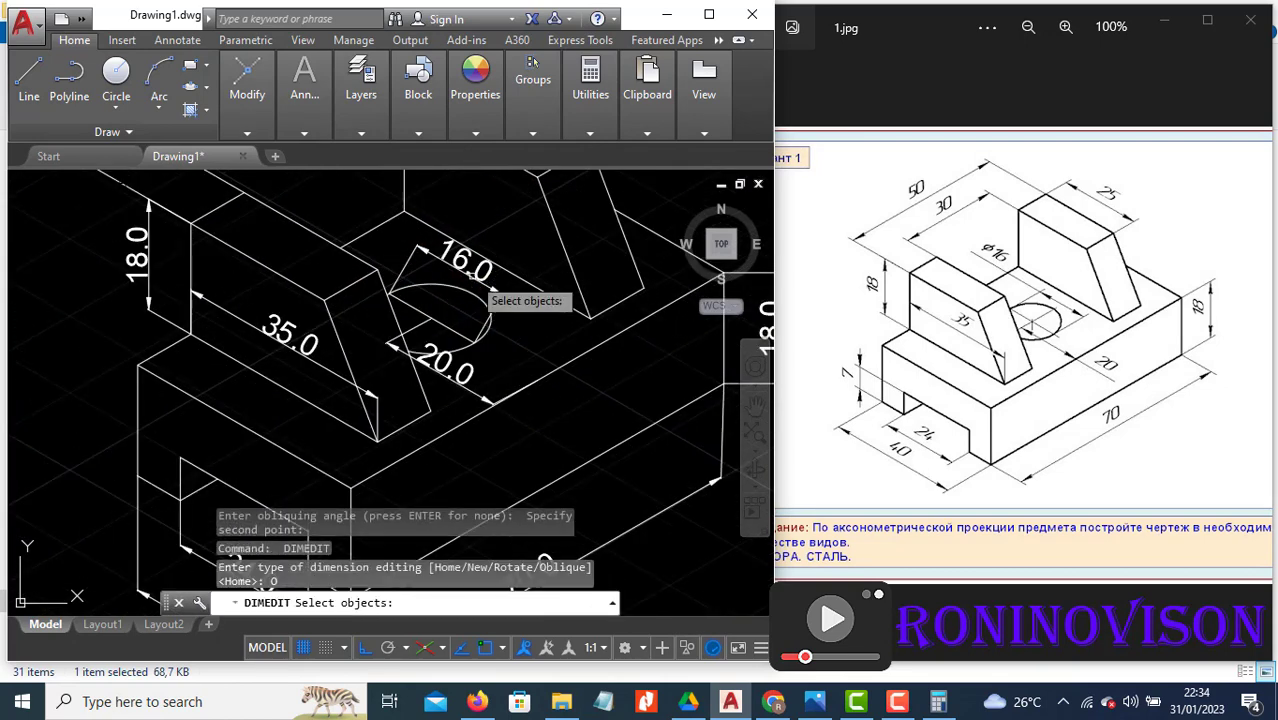
pyautogui.click(424, 291)
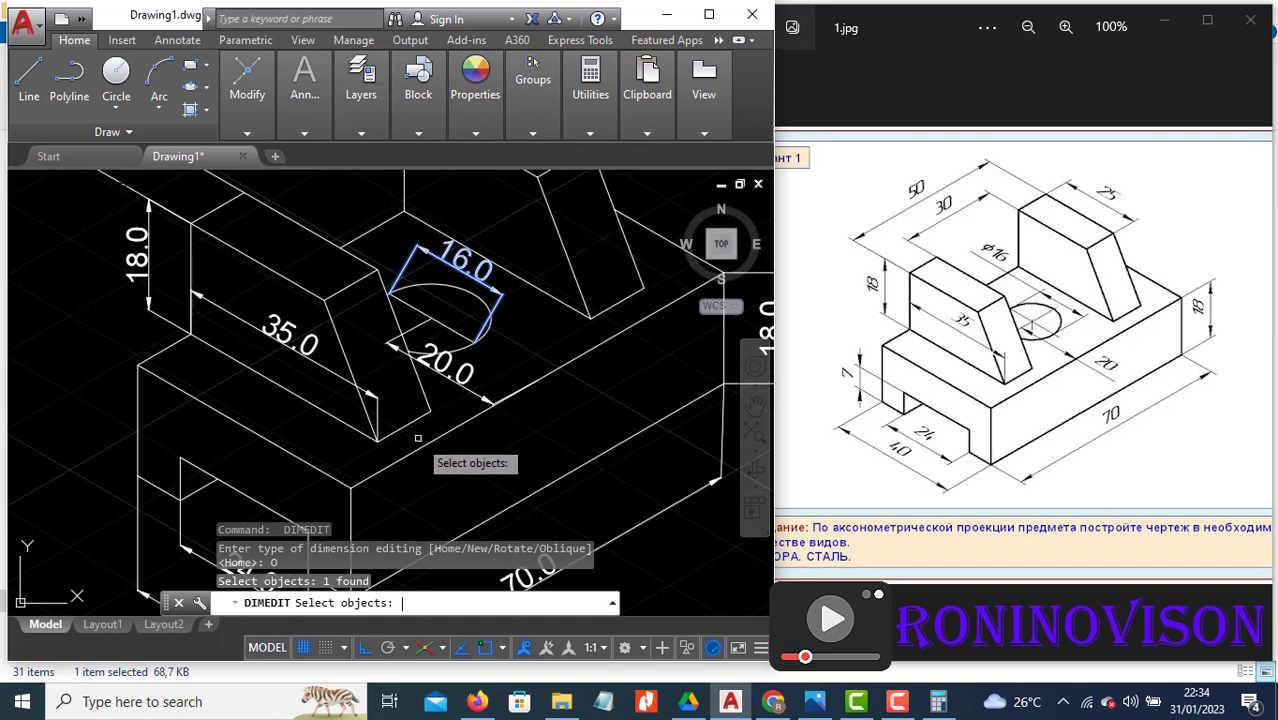
pyautogui.press('Return')
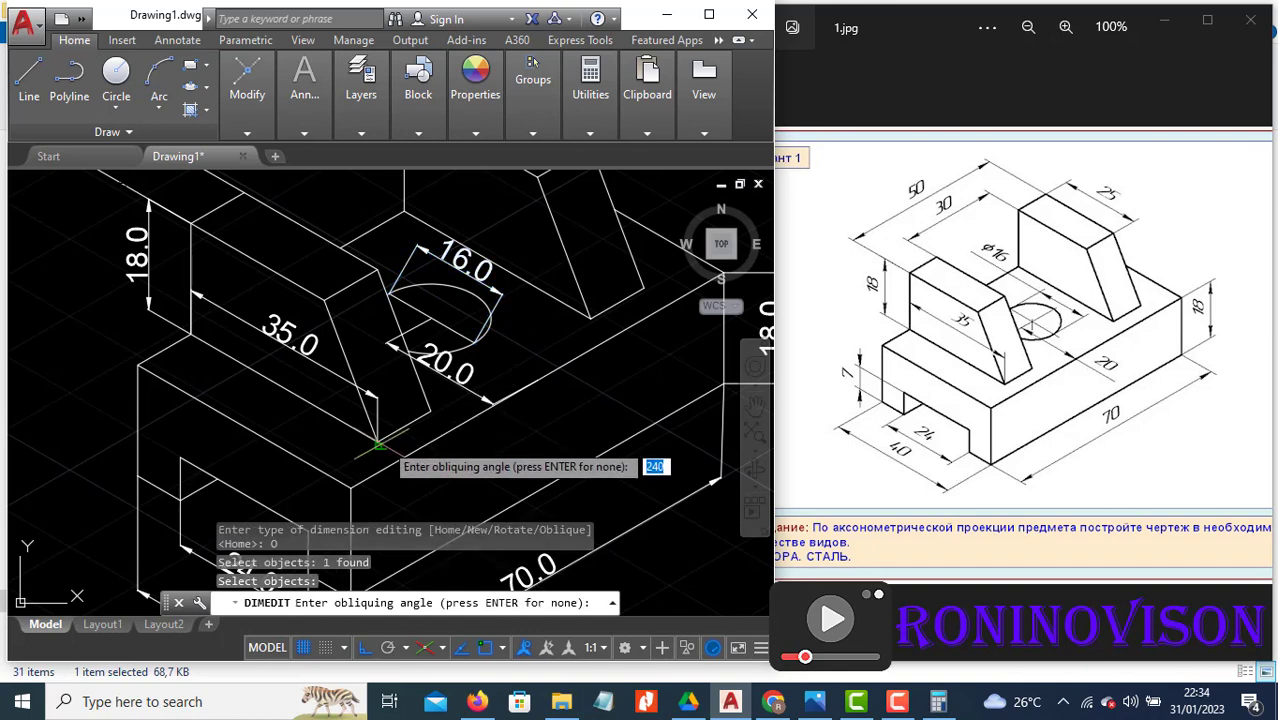
pyautogui.click(328, 290)
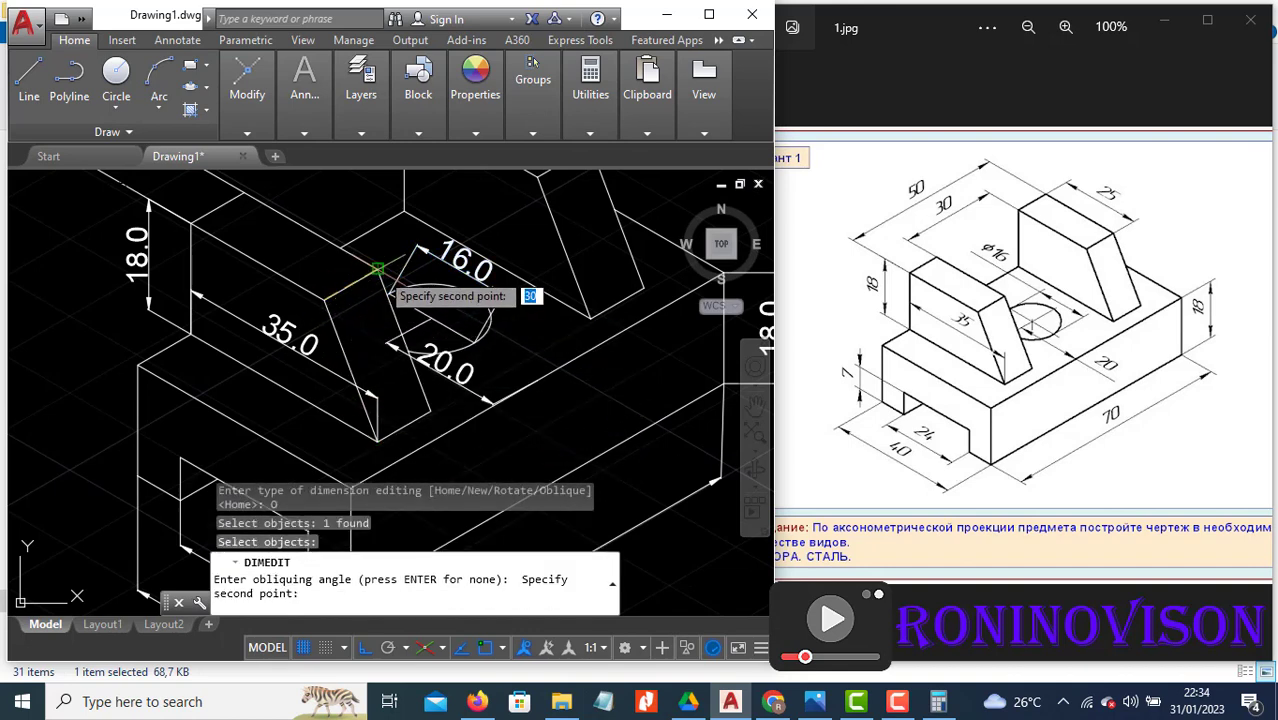
pyautogui.click(379, 270)
pyautogui.press('Escape')
pyautogui.scroll(-5, 468, 284)
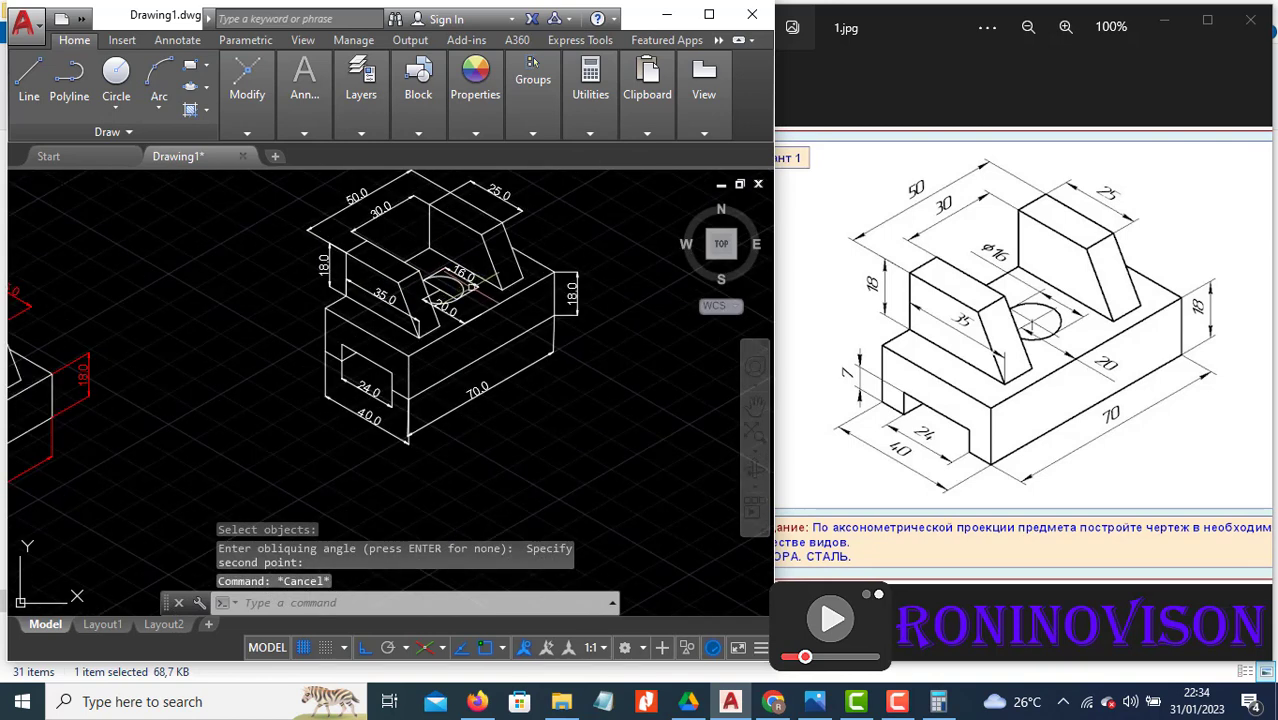
# Step: Change the 50 dimension's colour to red
pyautogui.click(336, 214)
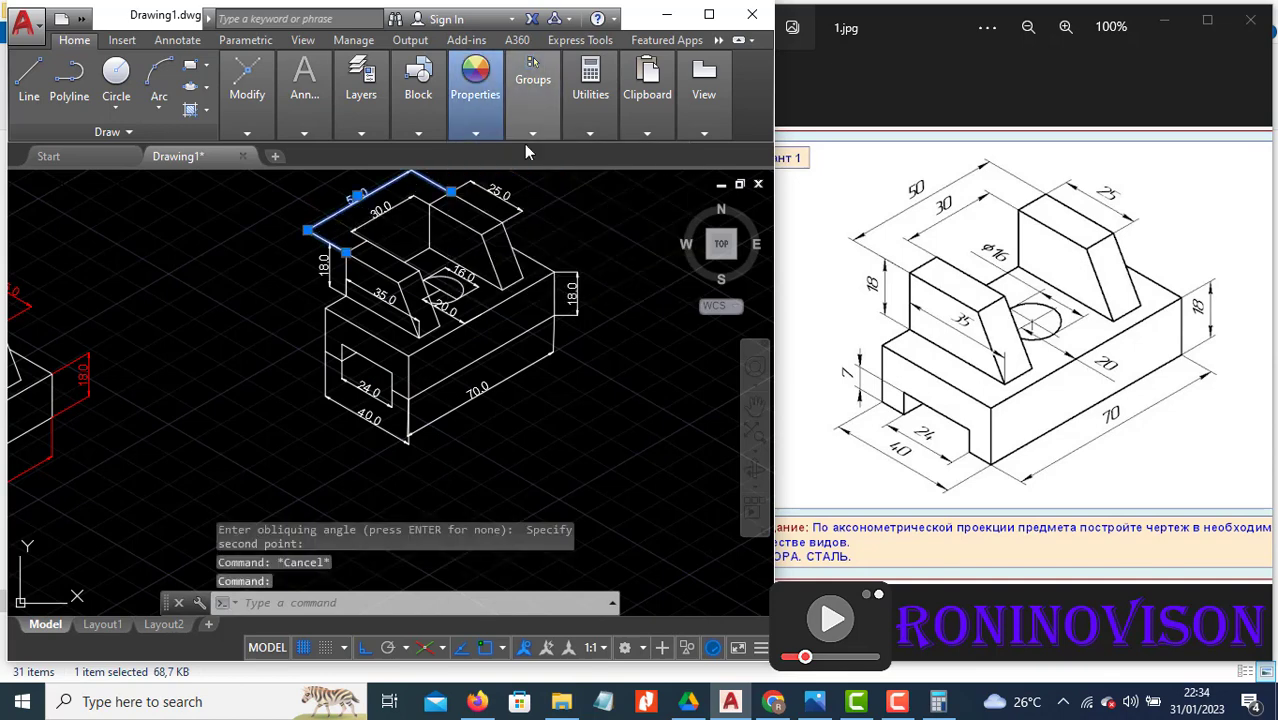
pyautogui.moveTo(474, 137)
pyautogui.click(612, 154)
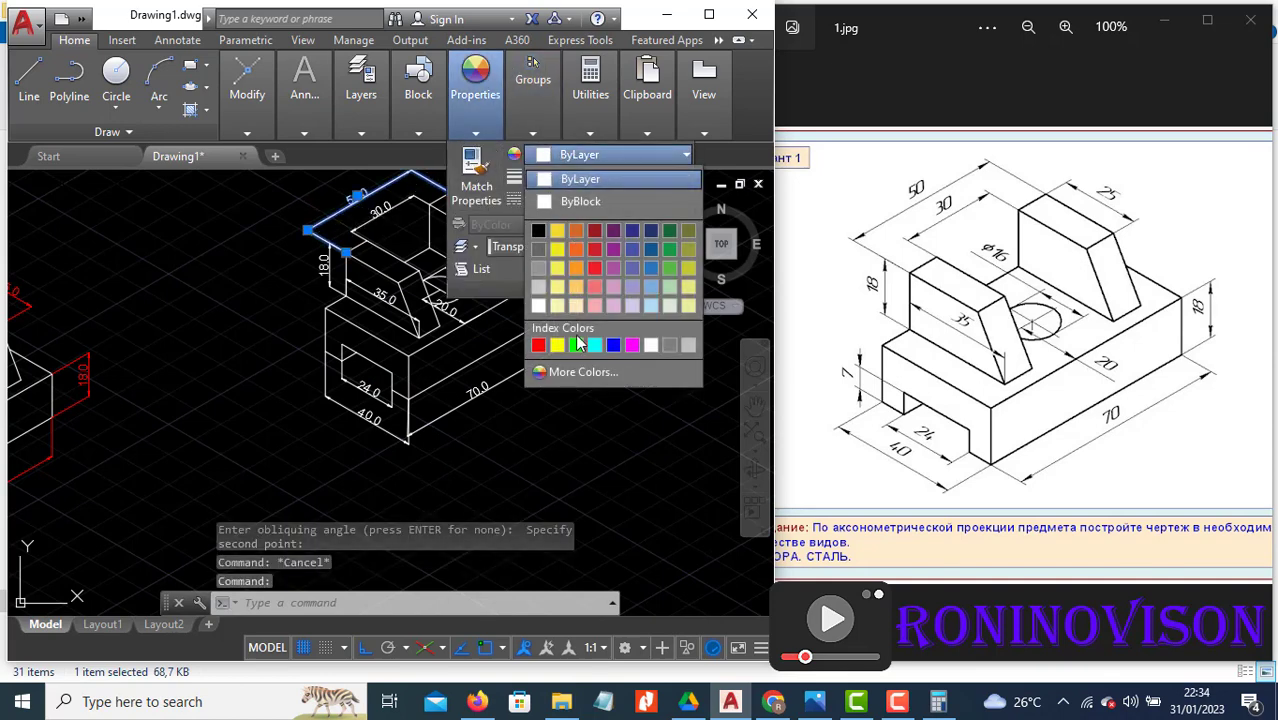
pyautogui.click(537, 346)
pyautogui.press('Escape')
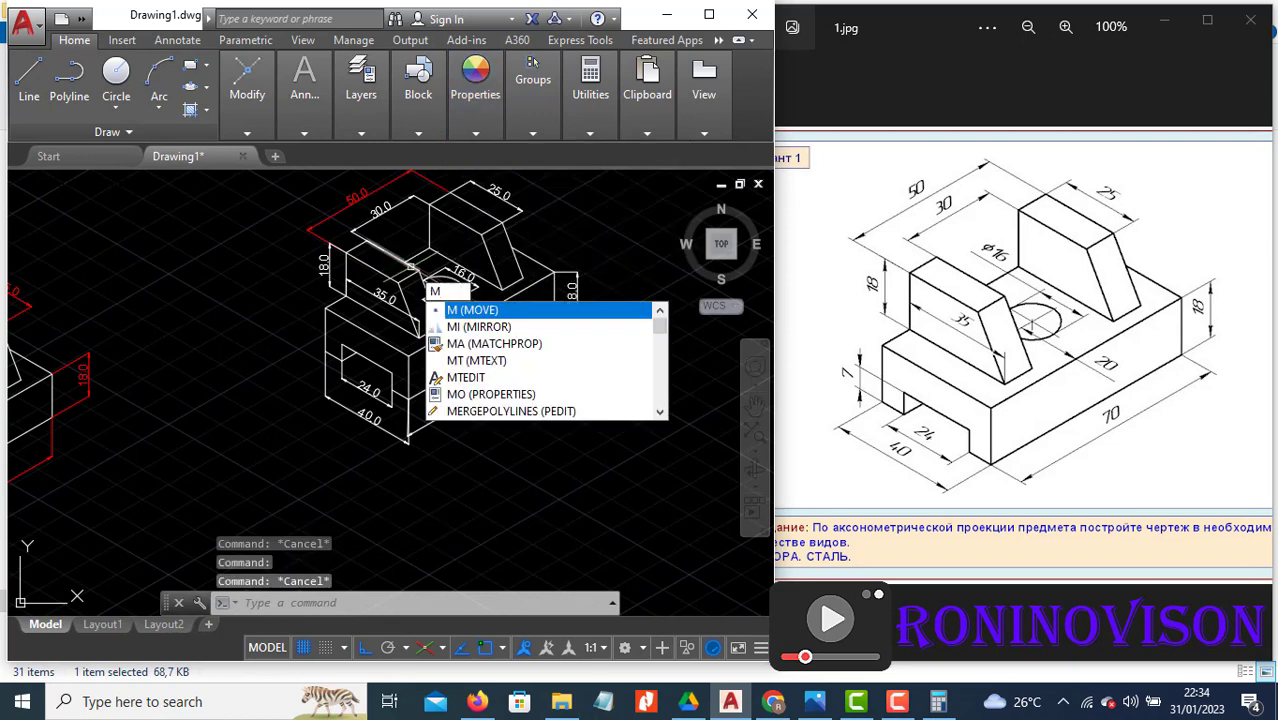
# Step: Match the red 50 dimension's properties onto the 30, 40, 24 and 70 dimensions and both 18 height dimensions
pyautogui.press('Escape')
pyautogui.press('Escape')
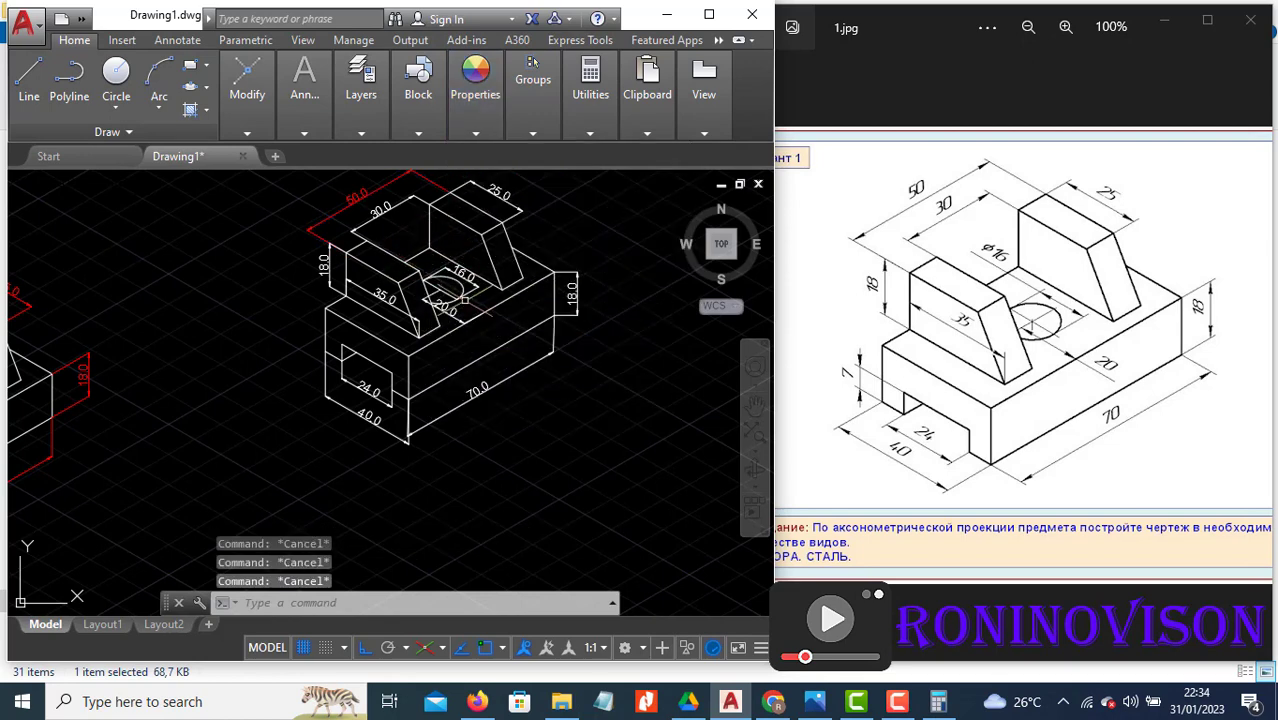
pyautogui.write('ma')
pyautogui.press('Return')
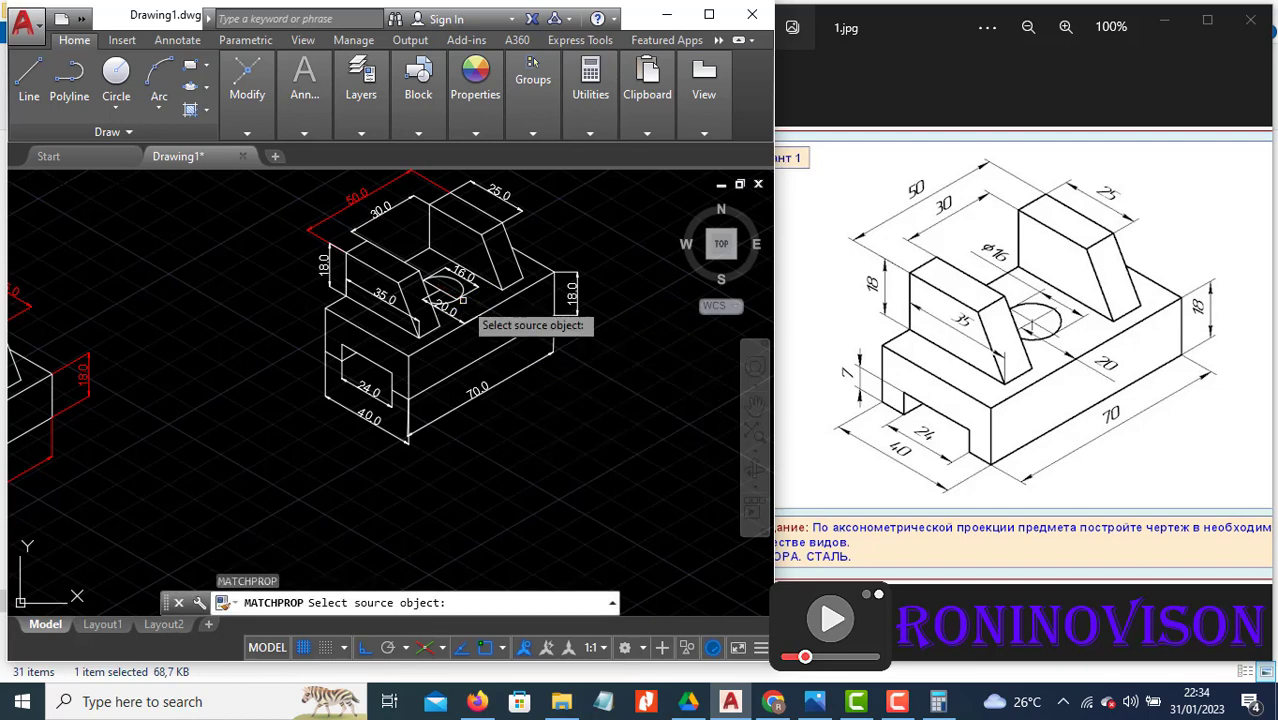
pyautogui.click(356, 198)
pyautogui.click(378, 212)
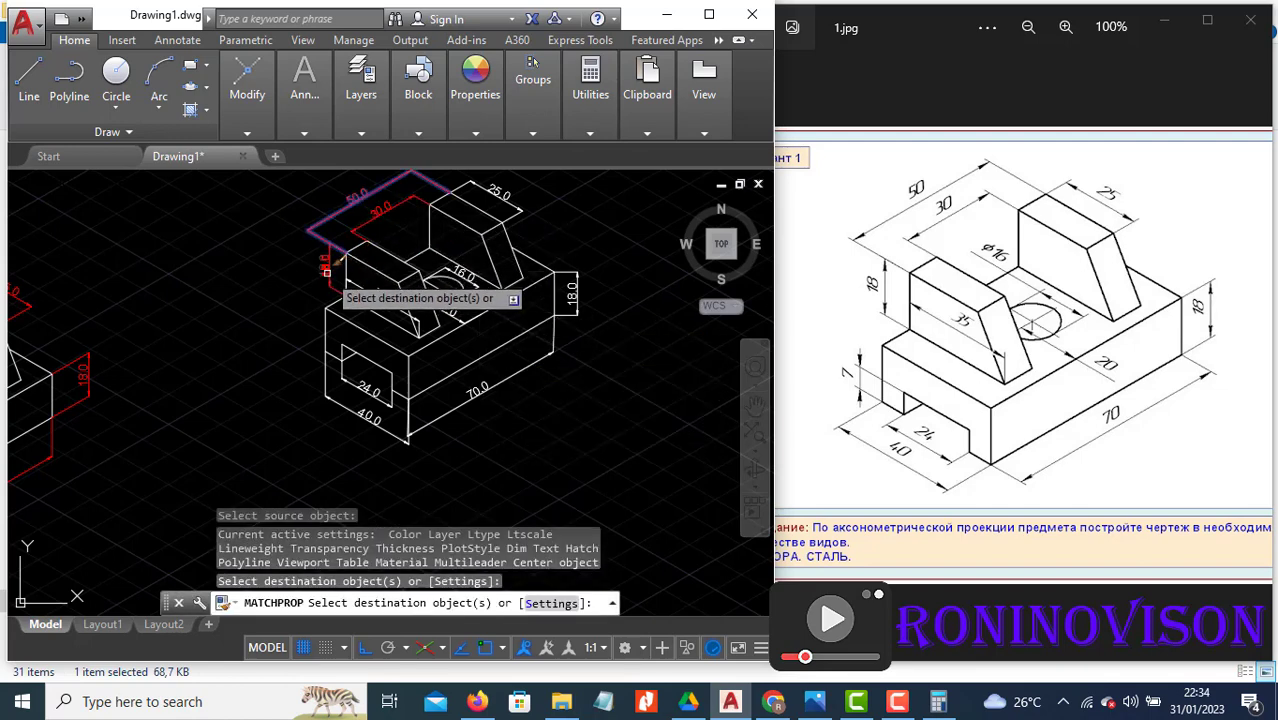
pyautogui.click(388, 461)
pyautogui.click(350, 404)
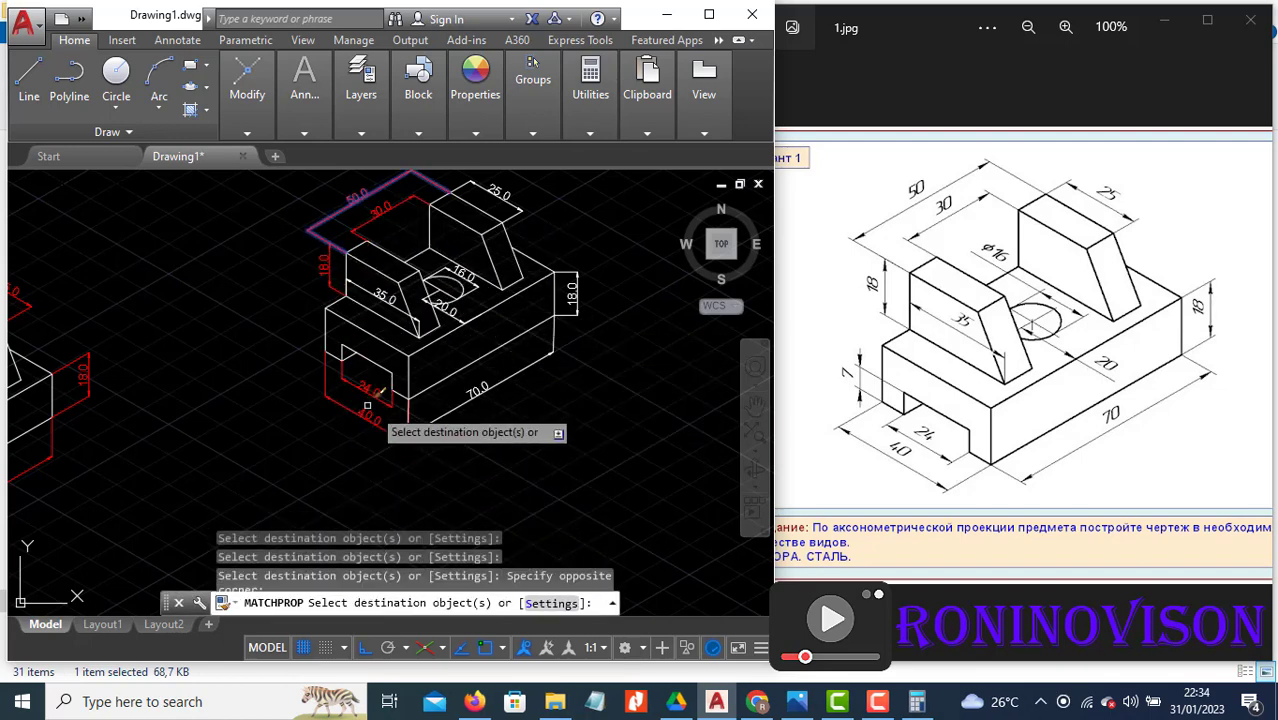
pyautogui.click(449, 418)
pyautogui.click(448, 397)
pyautogui.click(566, 302)
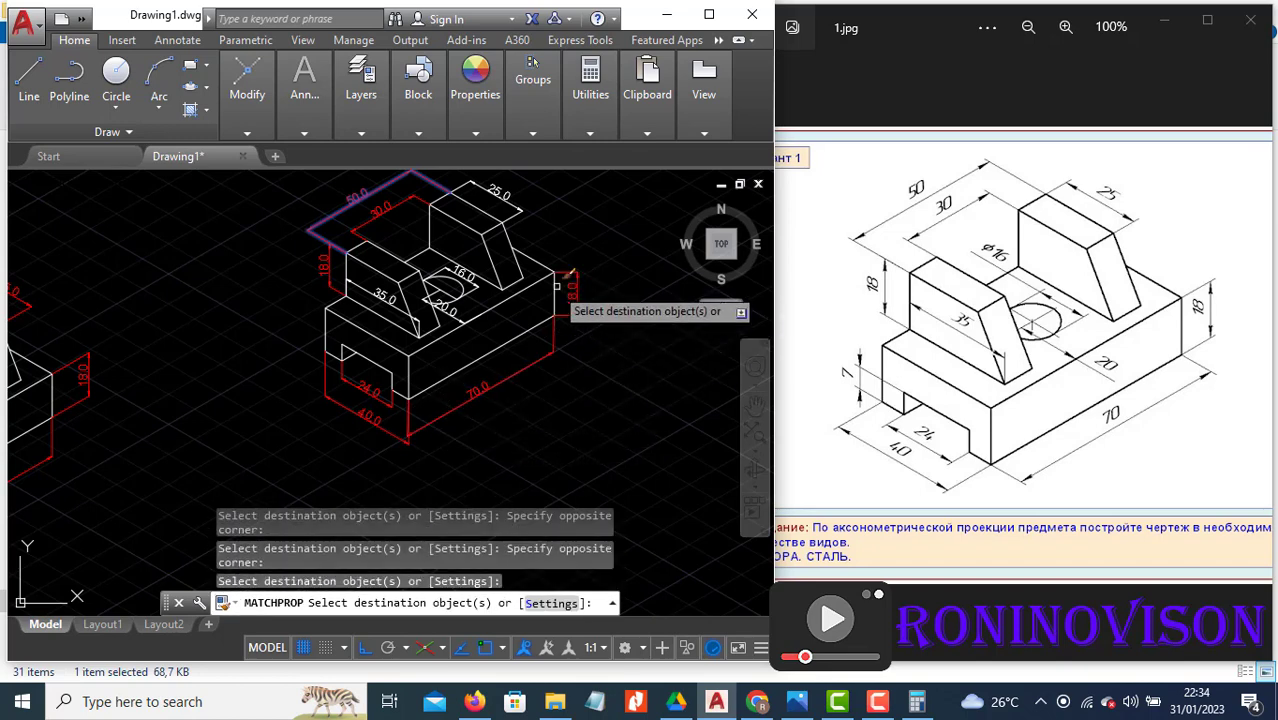
# Step: Match the same red properties onto the remaining 16, 20, 35 and 25 dimensions
pyautogui.click(470, 287)
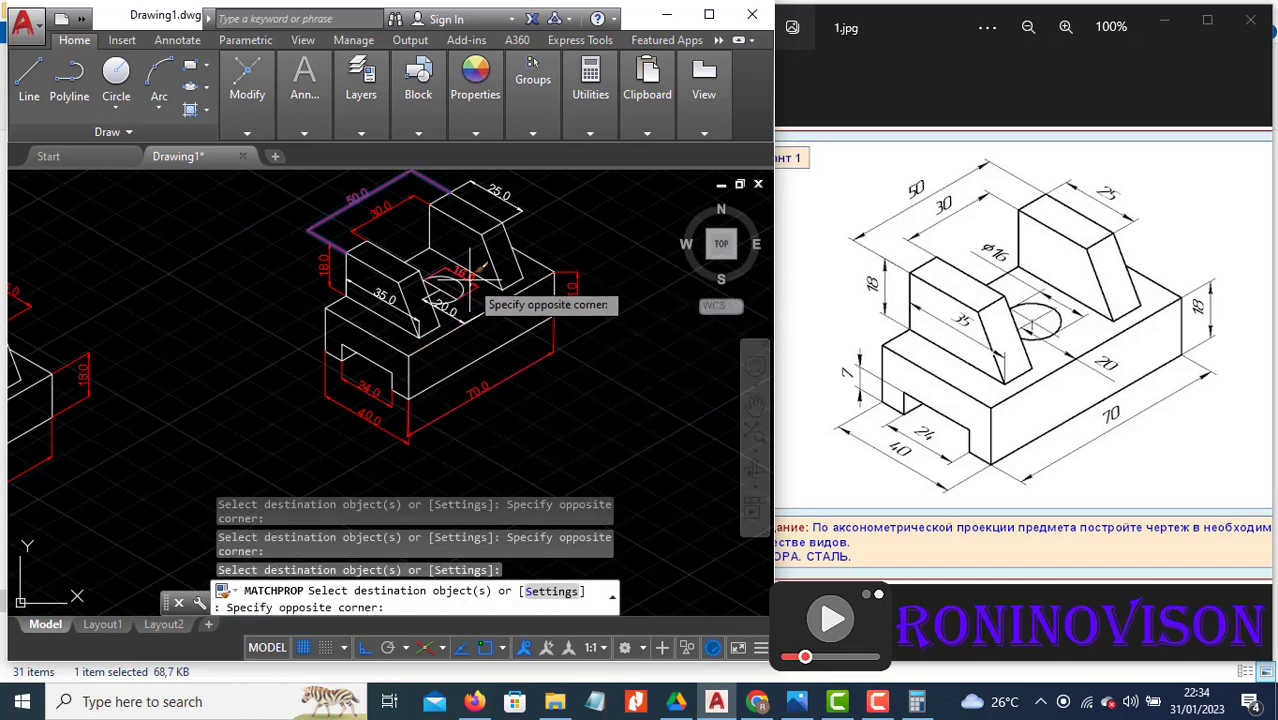
pyautogui.click(464, 316)
pyautogui.click(456, 313)
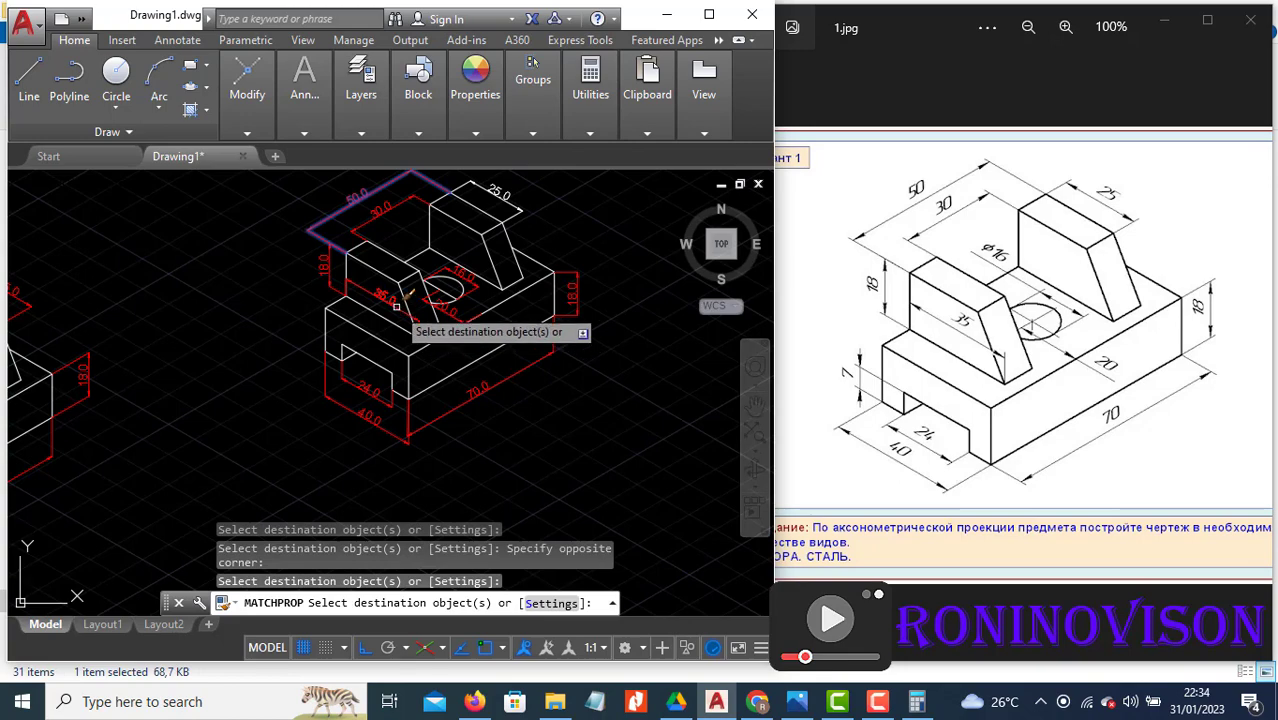
pyautogui.click(510, 208)
pyautogui.press('Escape')
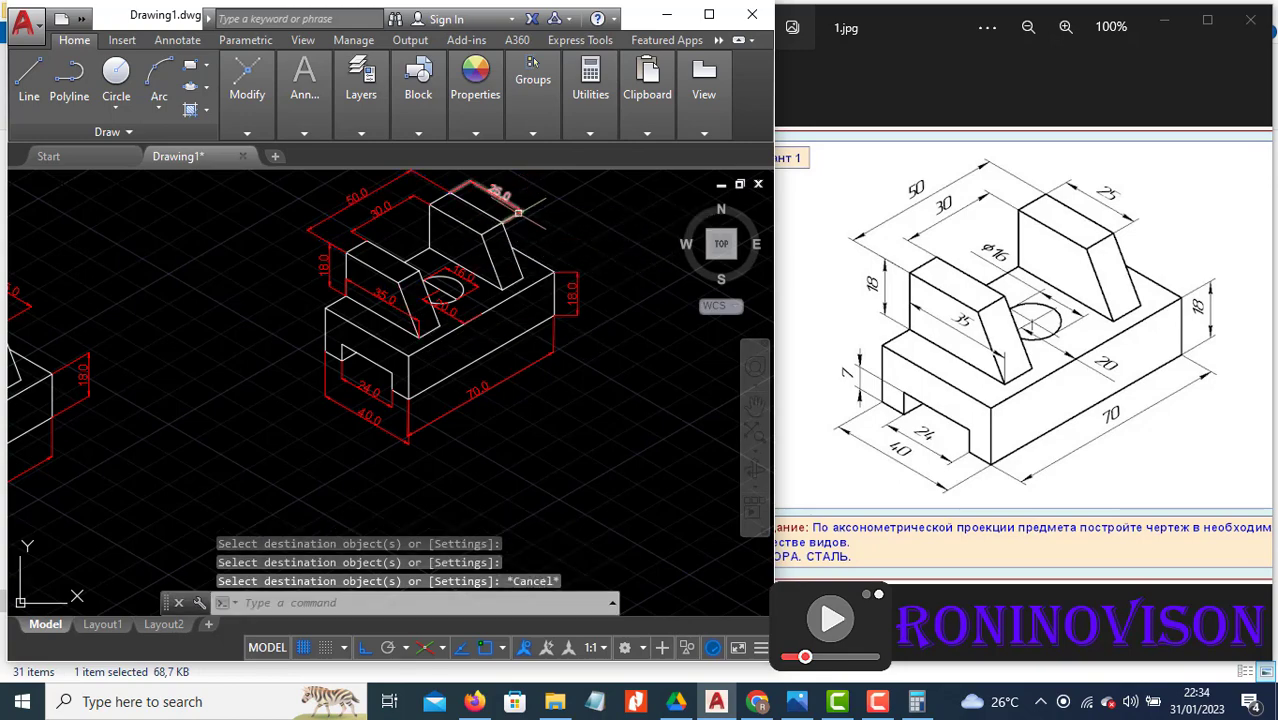
# Step: Stretch the front upright's 18 dimension line outward to meet the outer end of the 50 dimension line
pyautogui.scroll(-2, 501, 276)
pyautogui.scroll(5, 480, 300)
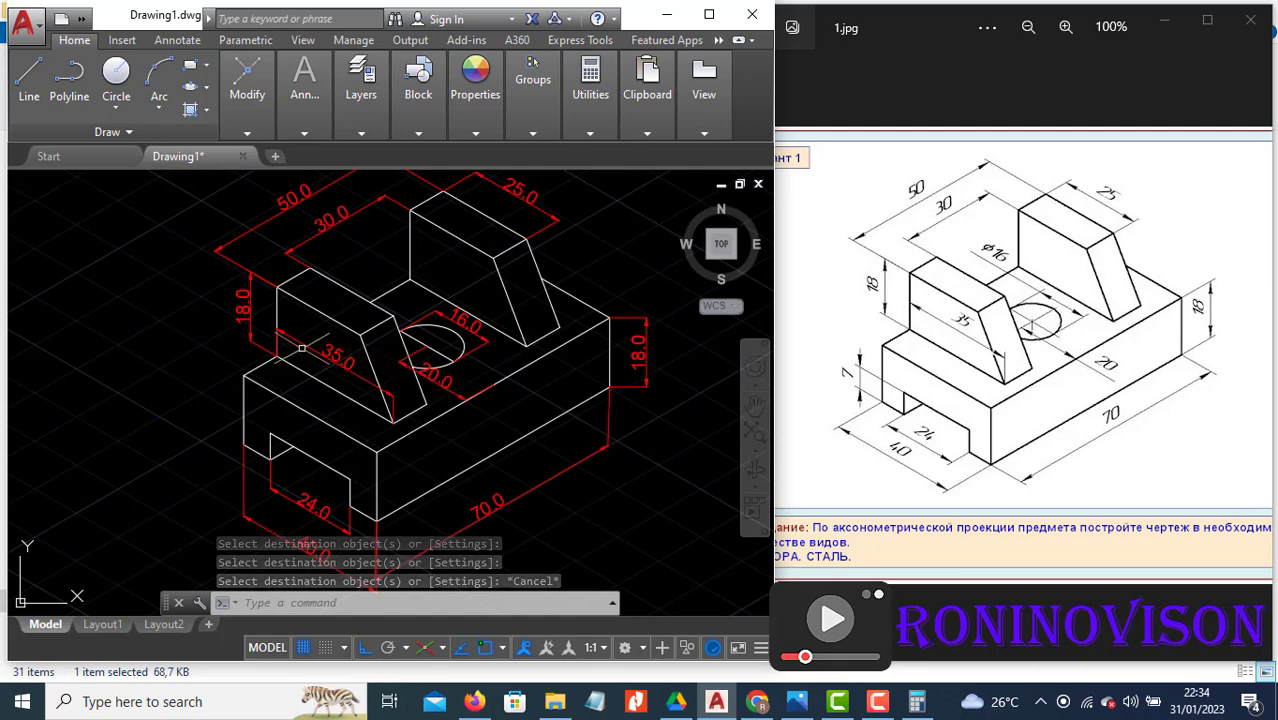
pyautogui.press('Escape')
pyautogui.click(228, 300)
pyautogui.click(264, 320)
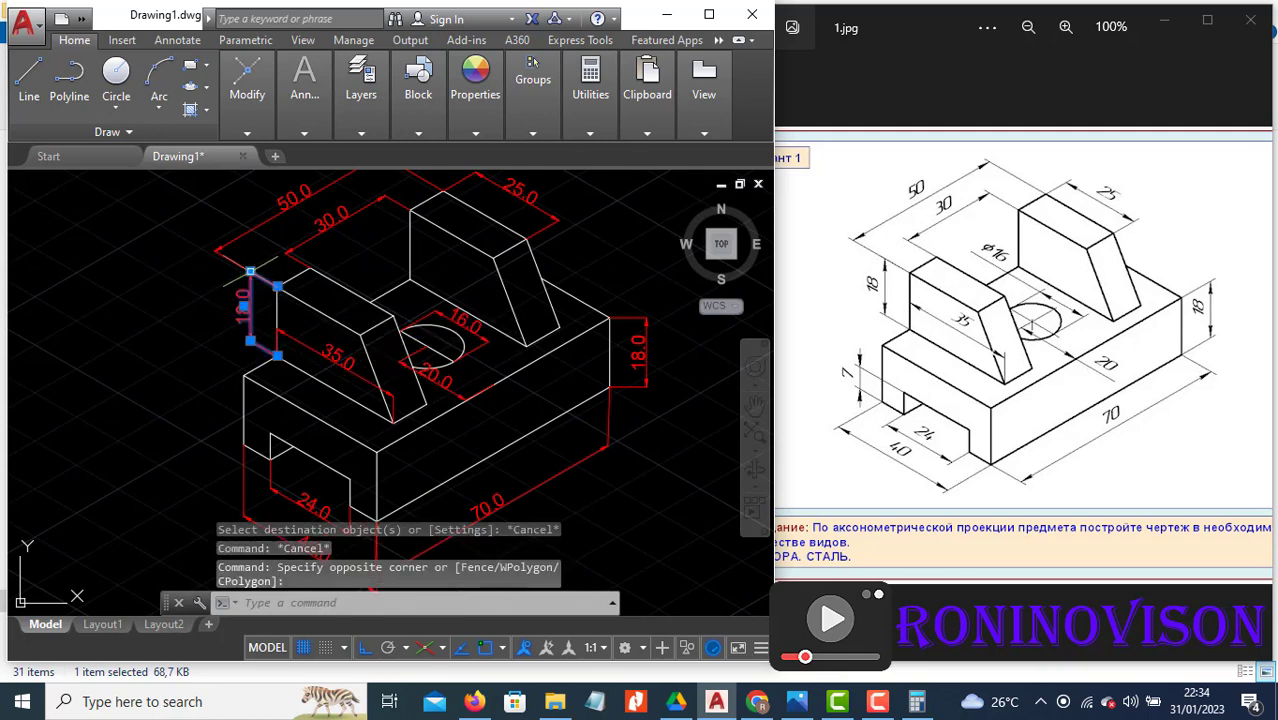
pyautogui.click(249, 278)
pyautogui.scroll(-2, 212, 252)
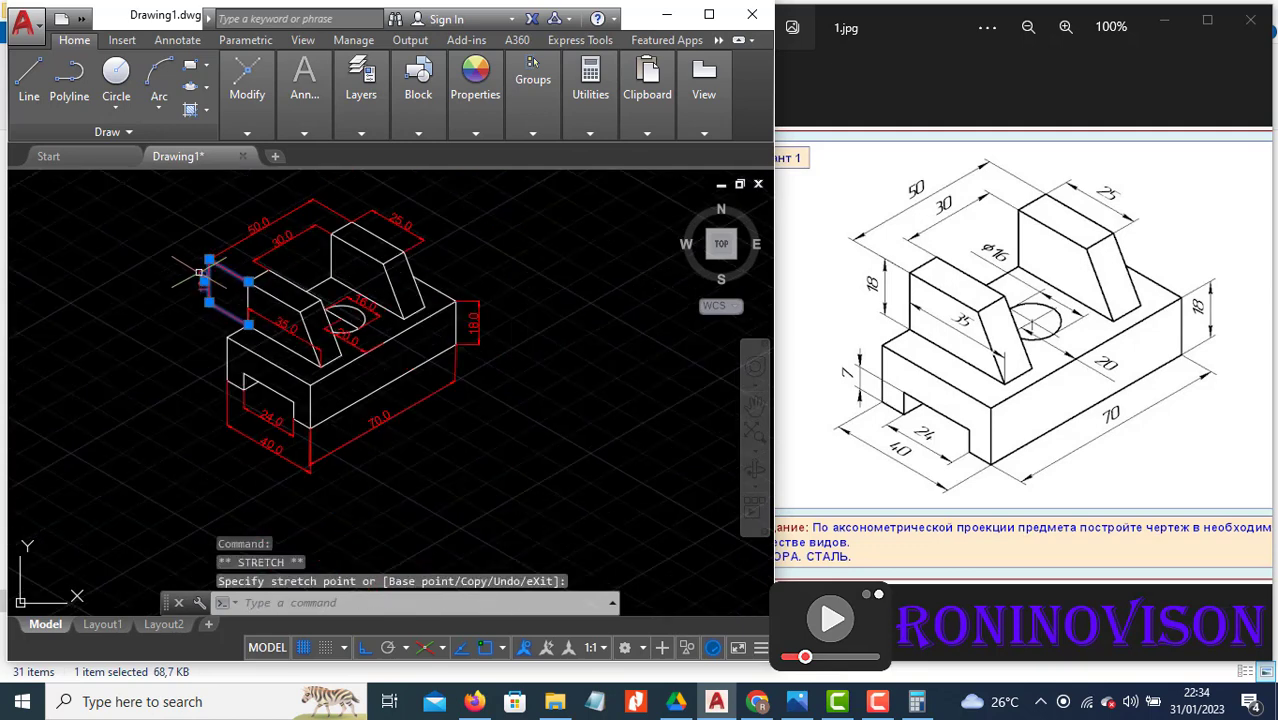
pyautogui.press('Escape')
# Step: Stretch the 70 dimension line outward to meet the near end of the 40 dimension line
pyautogui.click(332, 463)
pyautogui.click(318, 446)
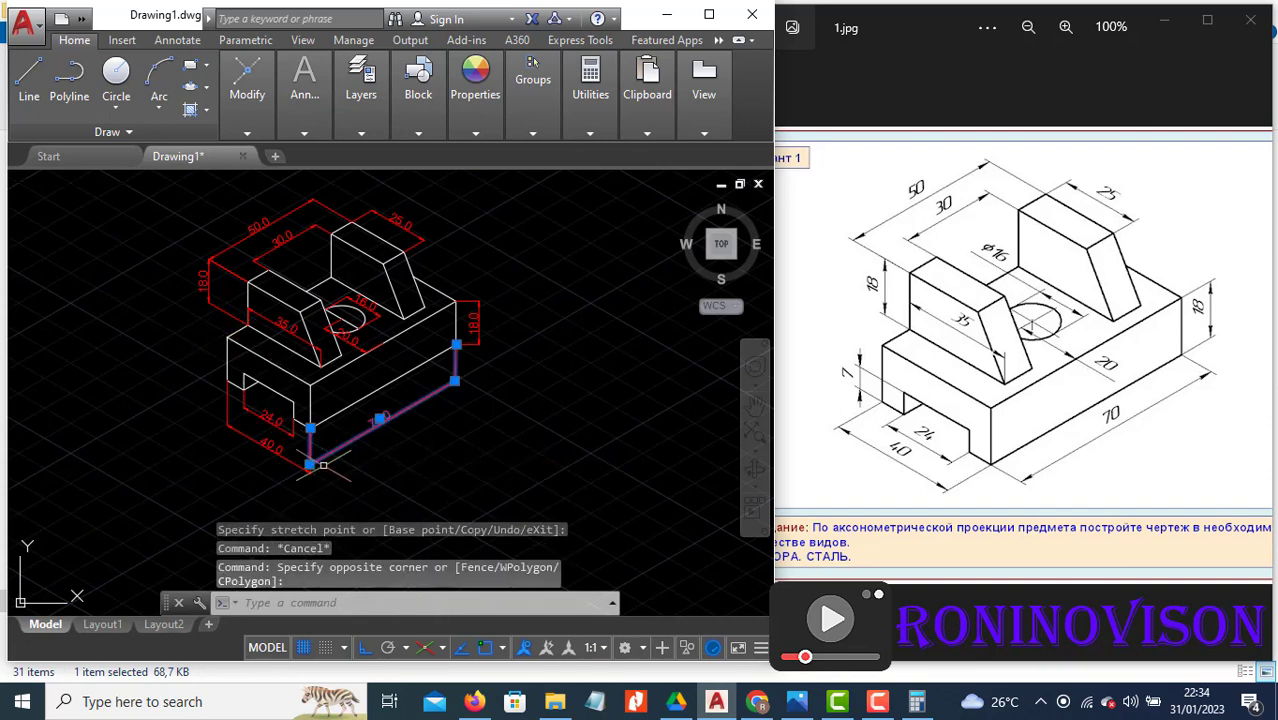
pyautogui.scroll(1, 324, 479)
pyautogui.click(299, 456)
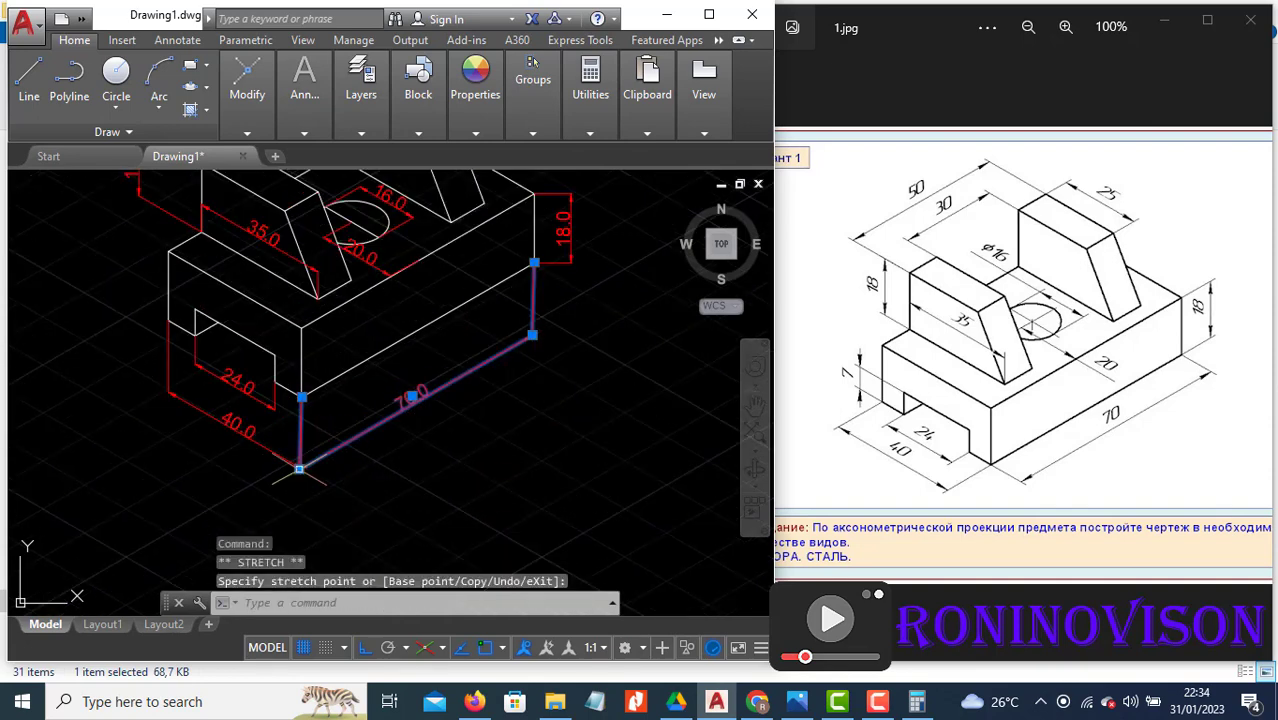
pyautogui.scroll(-2, 268, 484)
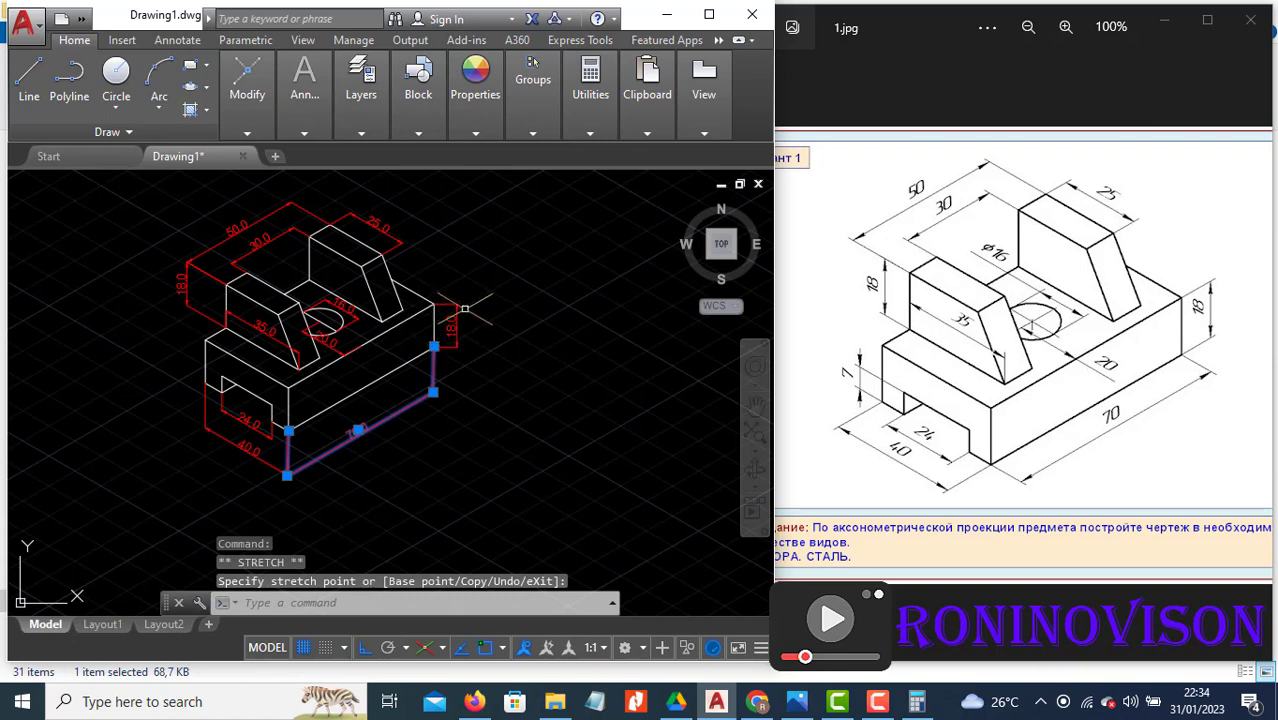
pyautogui.press('Escape')
pyautogui.press('Escape')
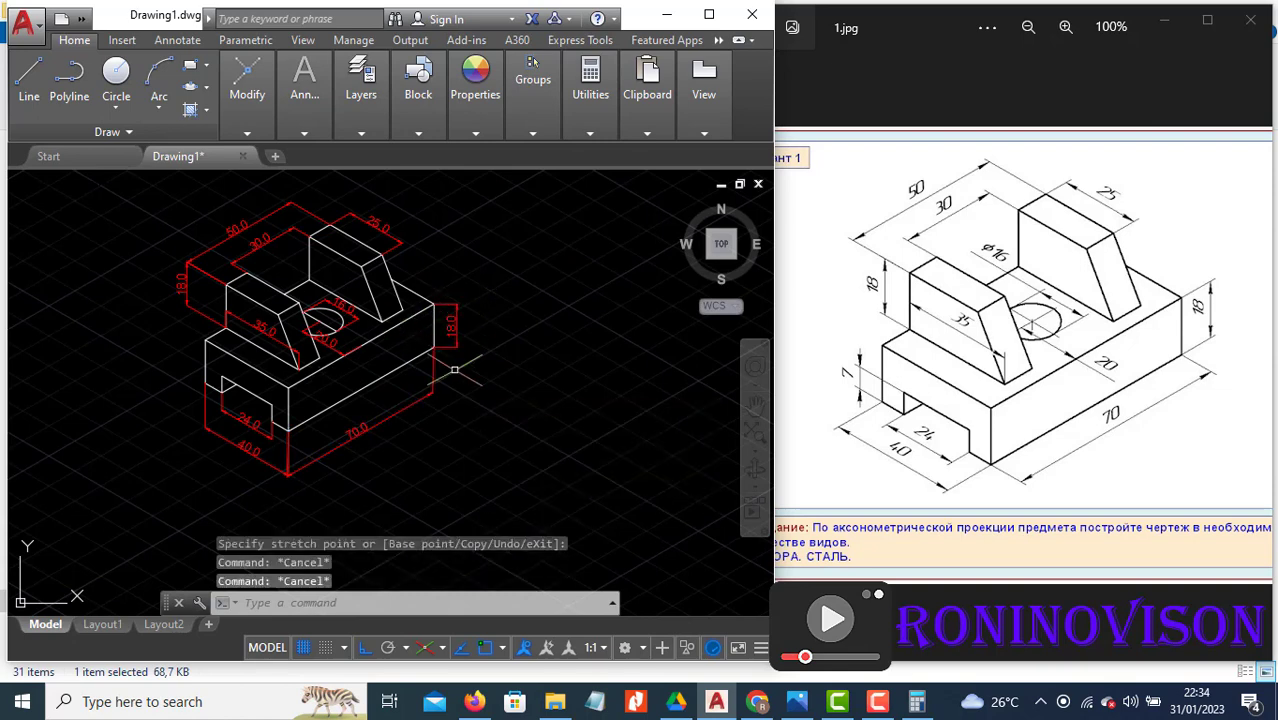
pyautogui.write('dimd')
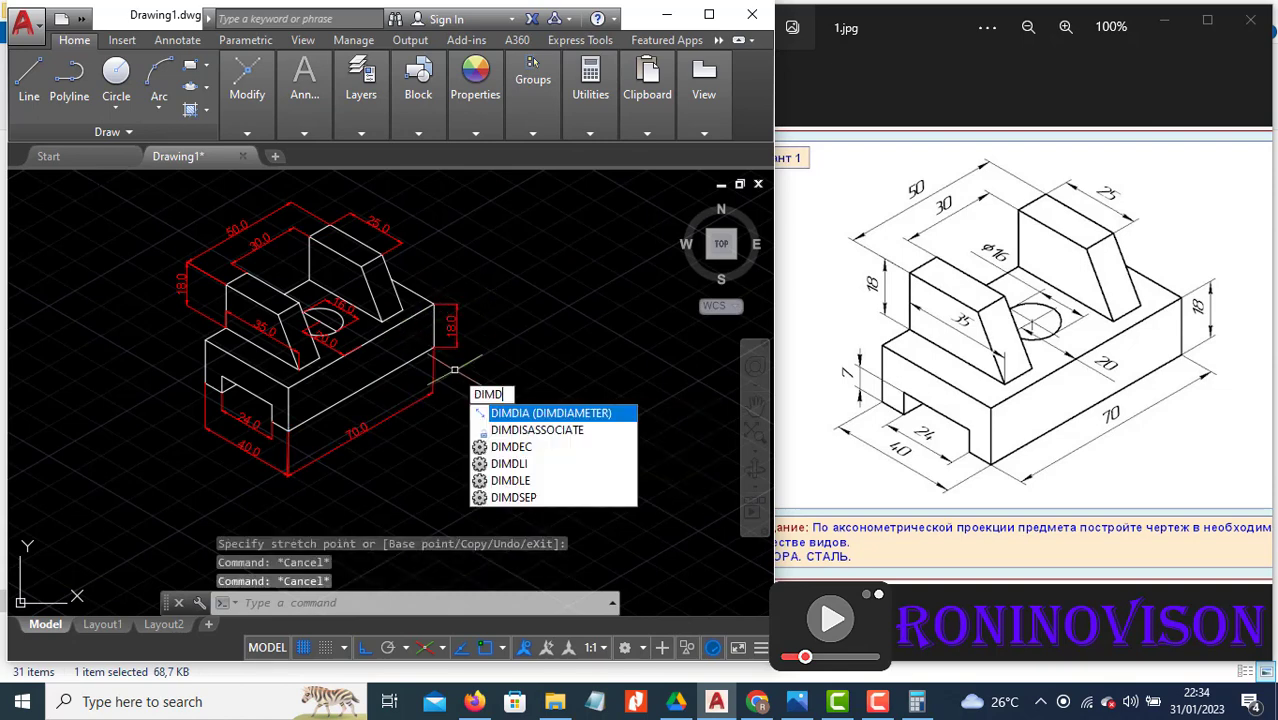
pyautogui.press('BackSpace')
pyautogui.write('edi')
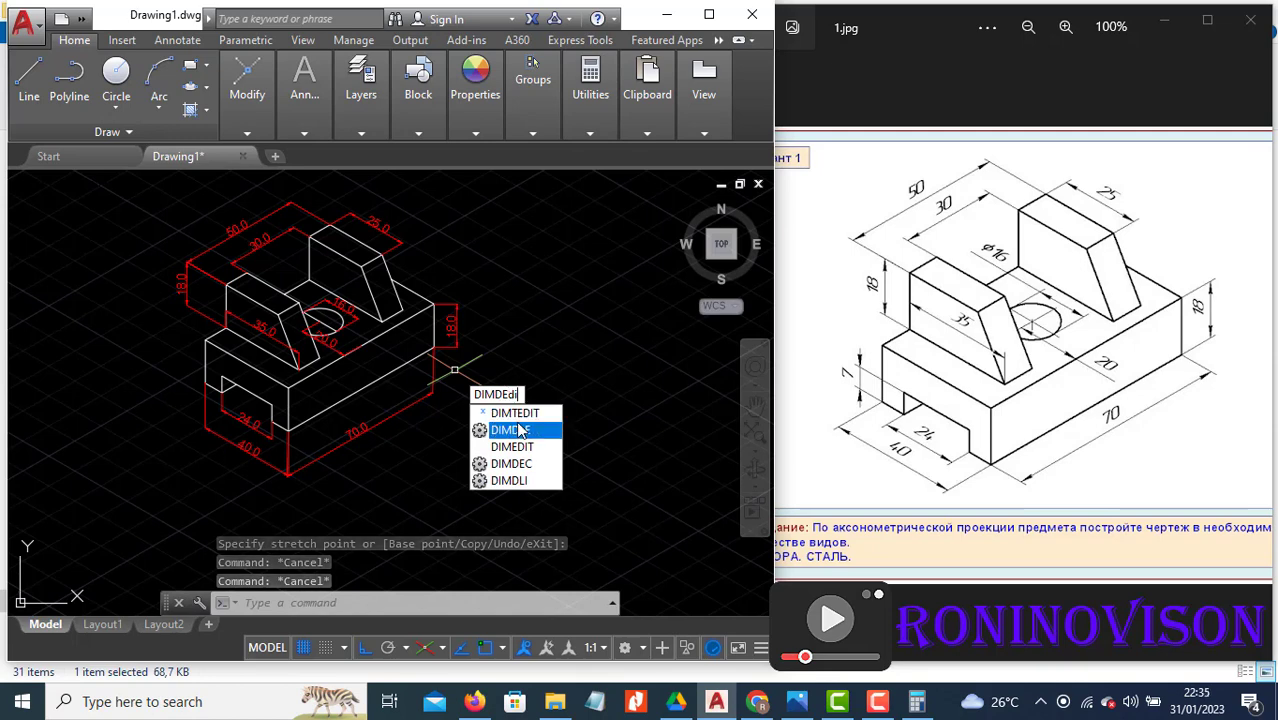
pyautogui.click(508, 412)
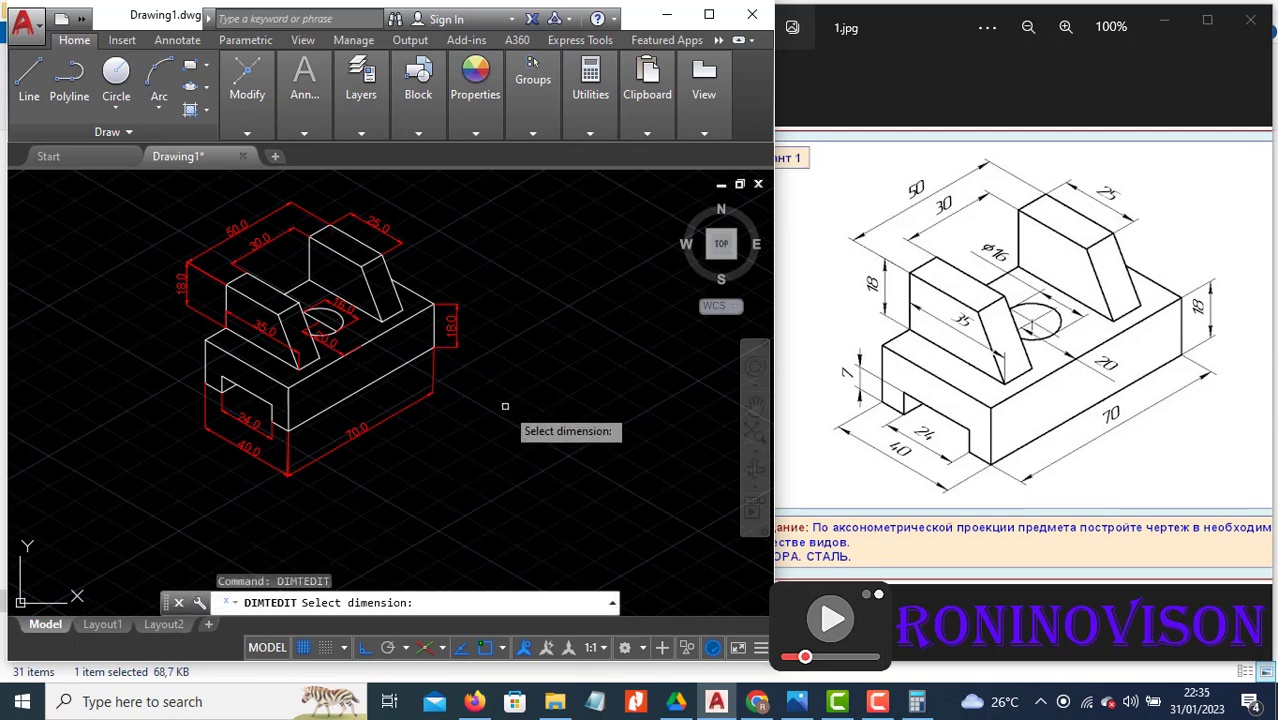
pyautogui.click(452, 318)
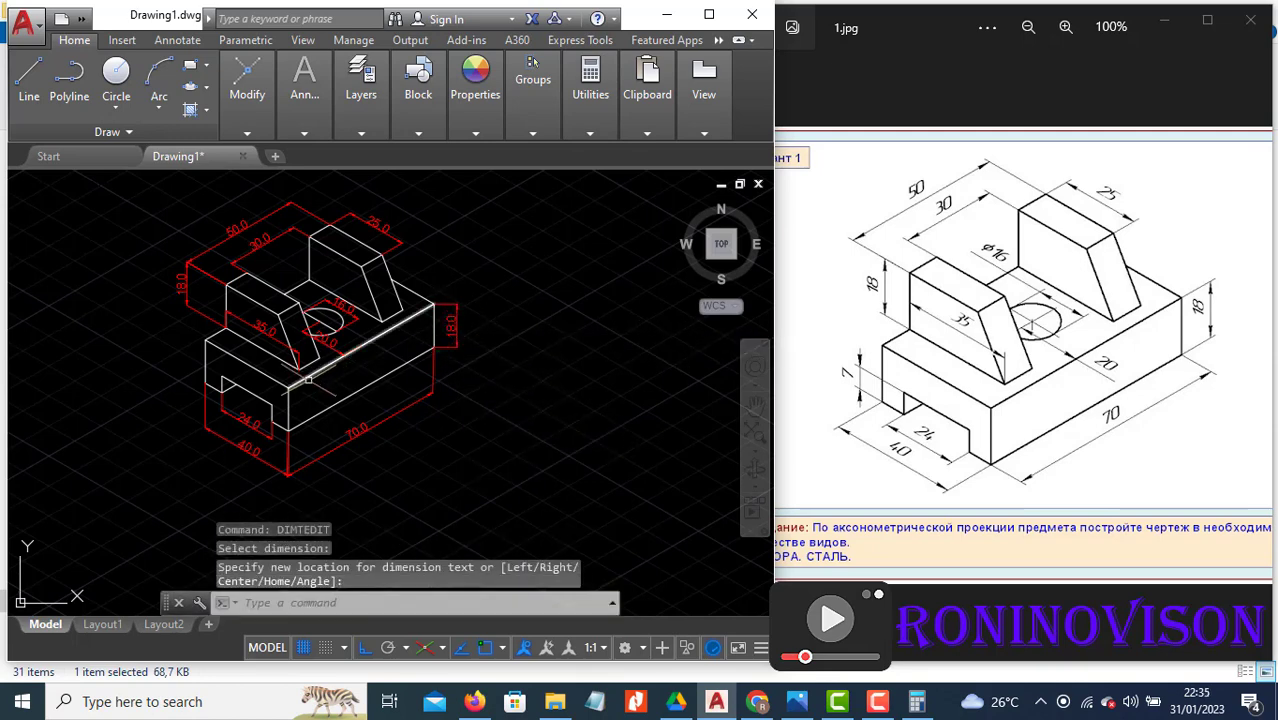
pyautogui.press('Escape')
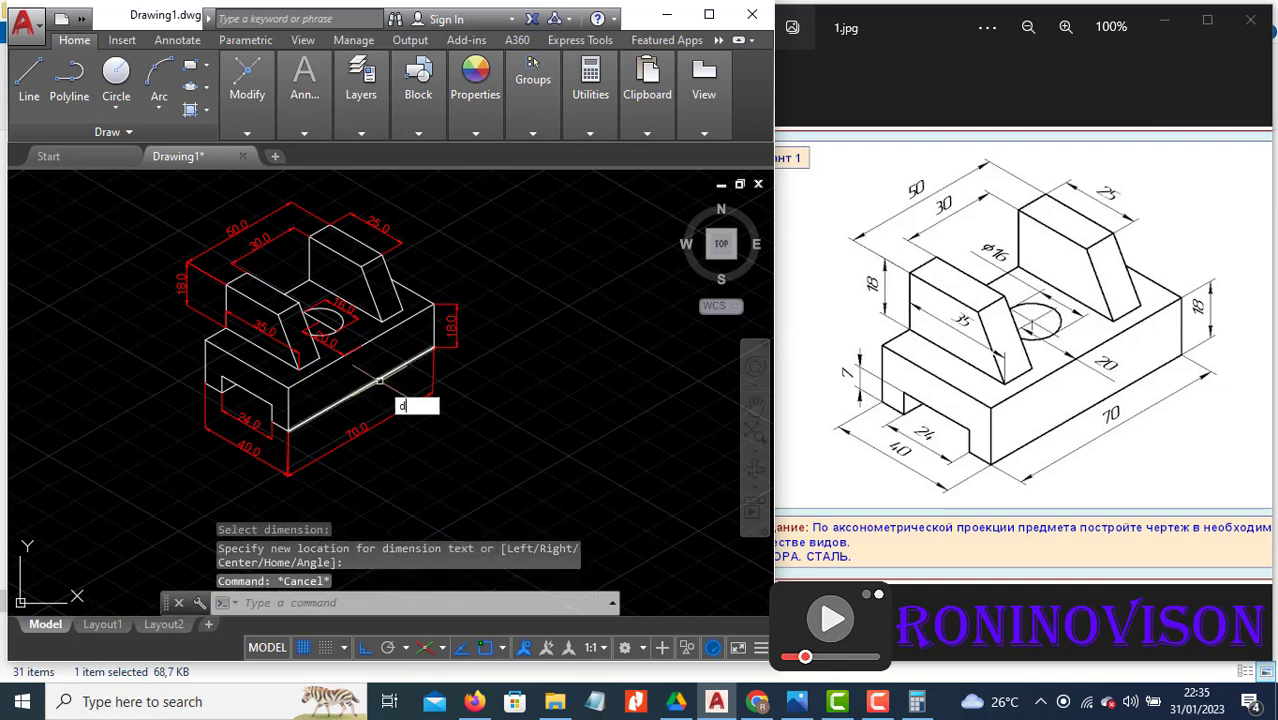
# Step: Oblique the 18 height dimension at the base's far right end parallel to the base's long upper front edge, picking its two endpoints
pyautogui.press('Return')
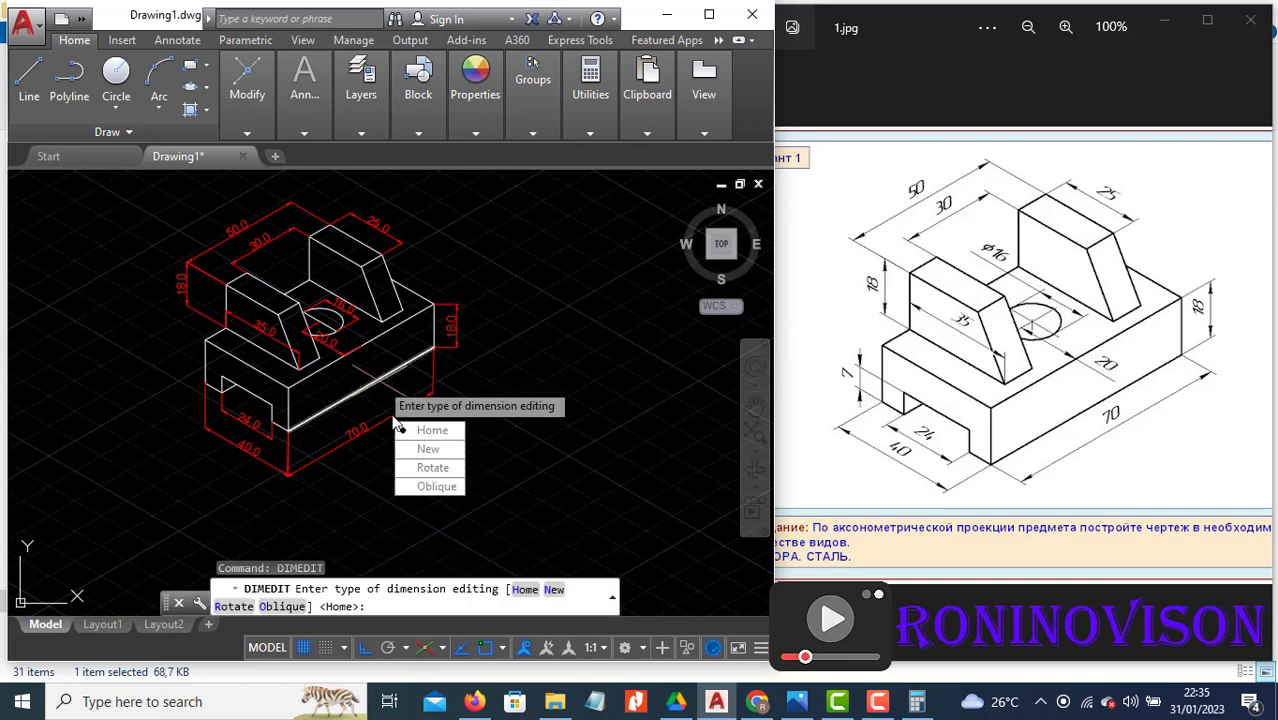
pyautogui.click(428, 488)
pyautogui.click(450, 330)
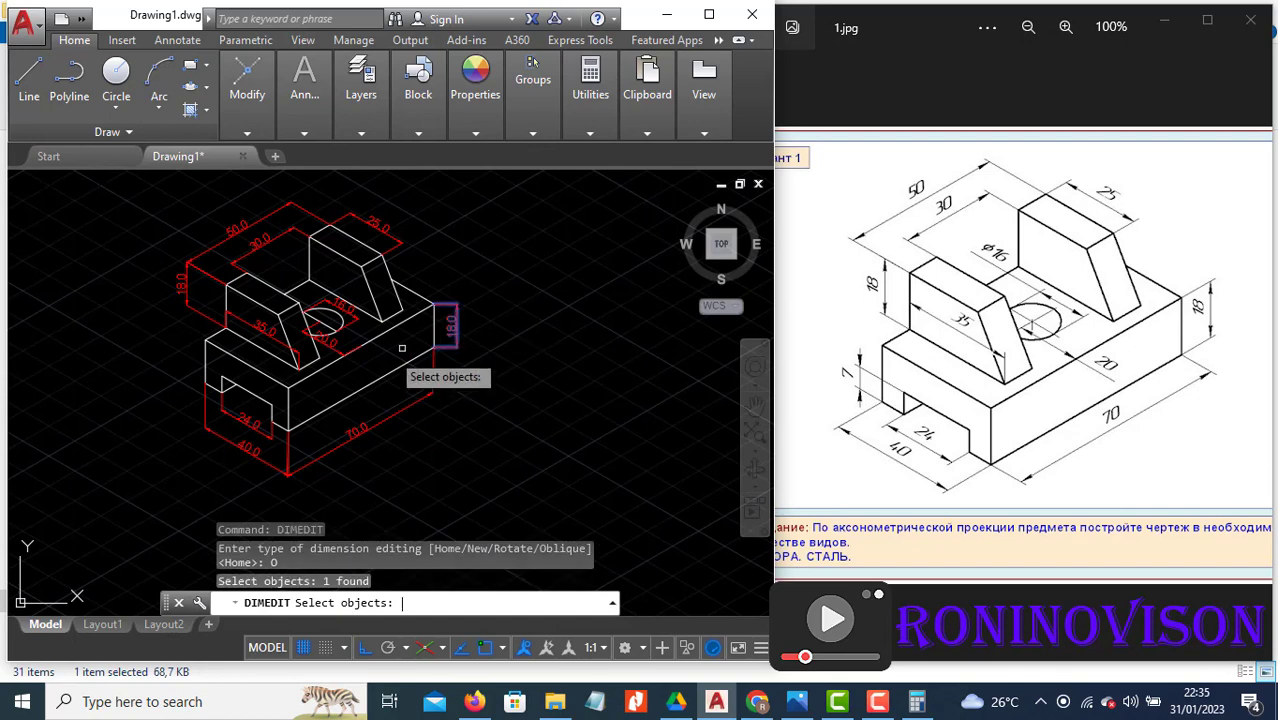
pyautogui.press('Return')
pyautogui.click(298, 370)
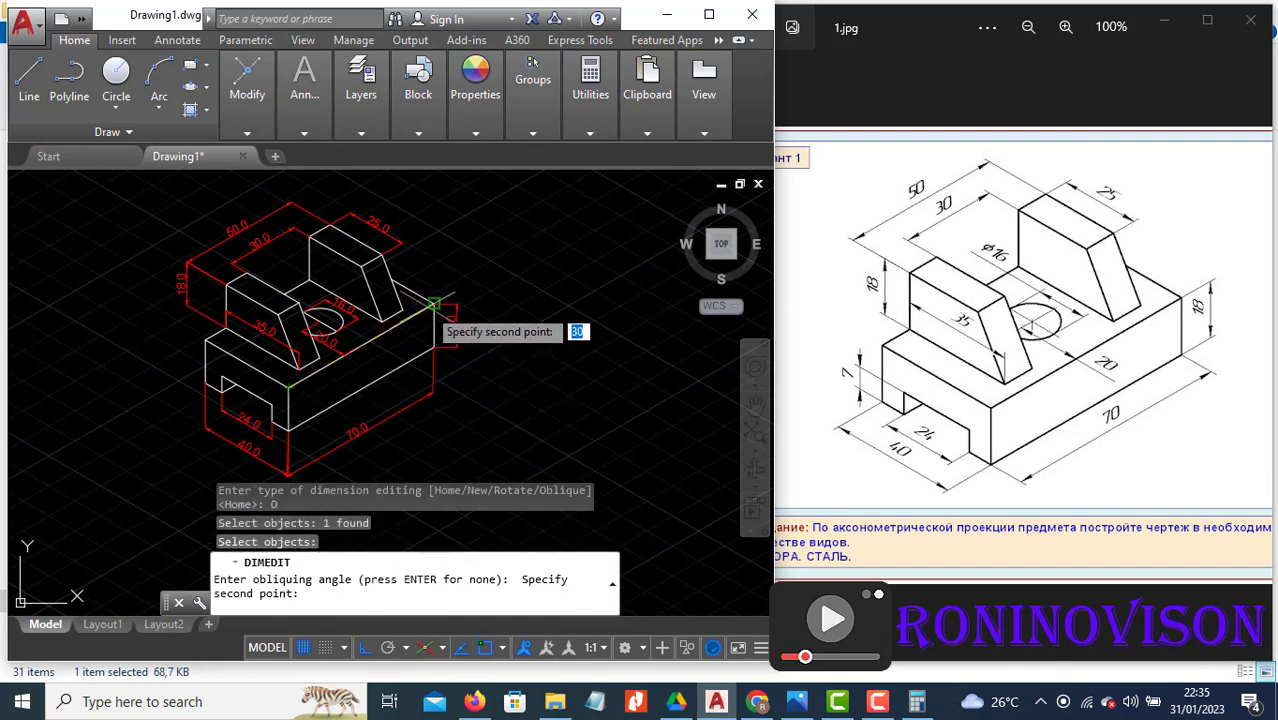
pyautogui.click(428, 305)
pyautogui.press('Escape')
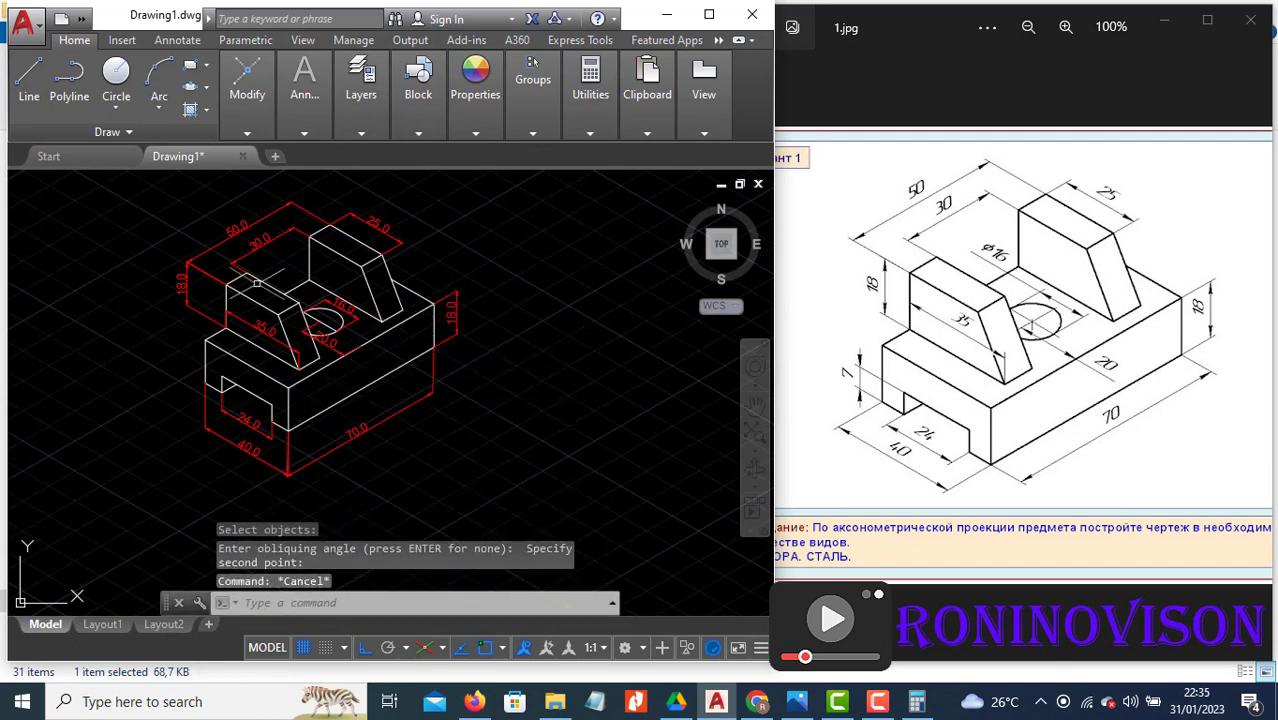
pyautogui.scroll(1, 363, 368)
pyautogui.moveTo(359, 351); pyautogui.dragTo(466, 423, button='middle')
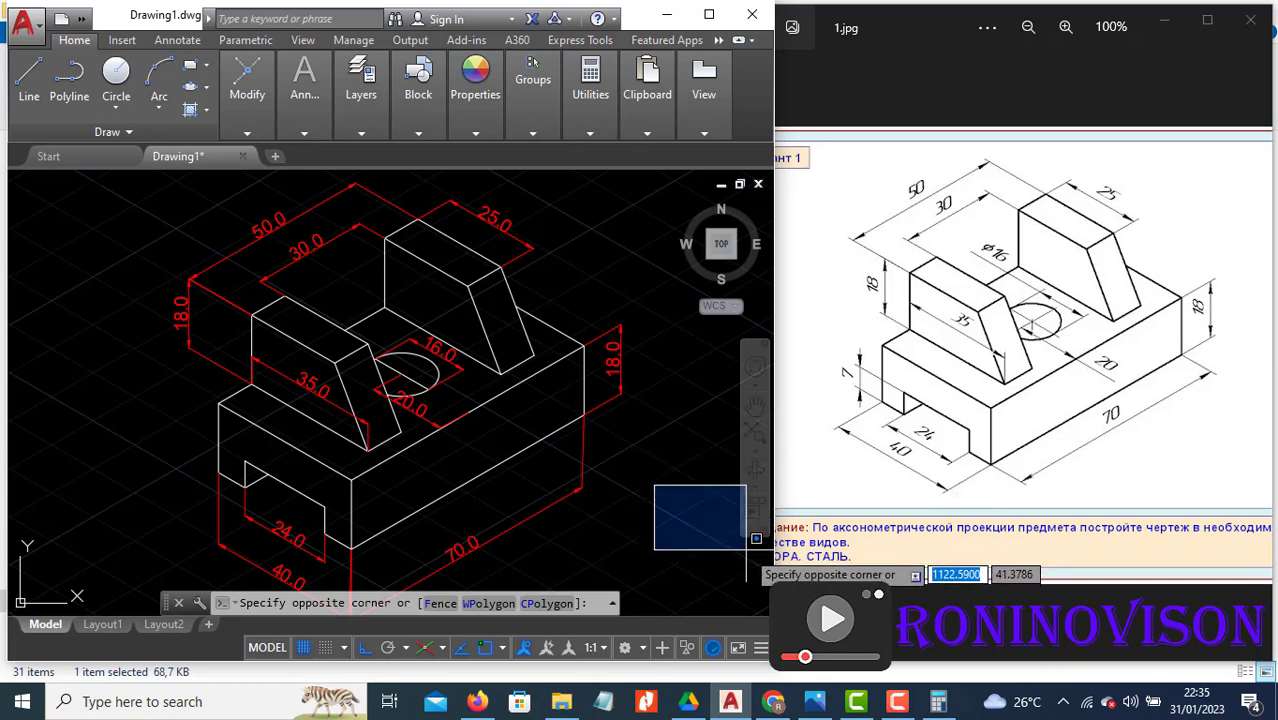
pyautogui.click(679, 526)
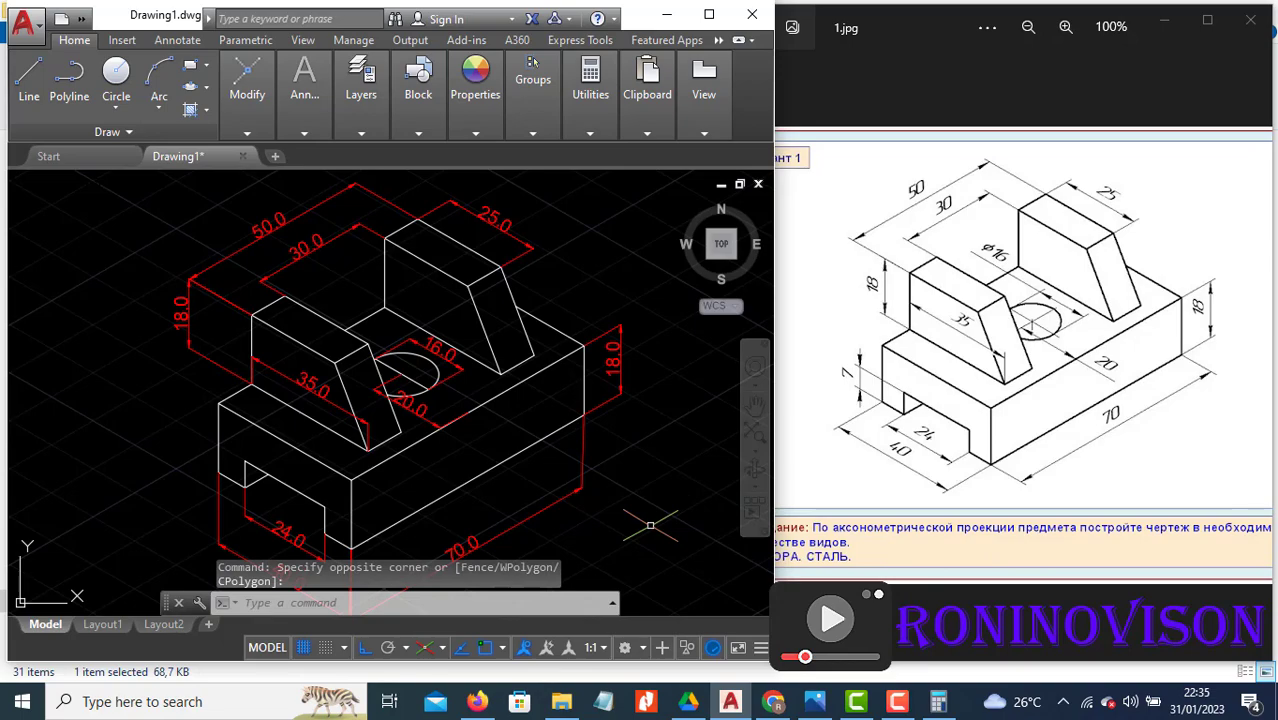